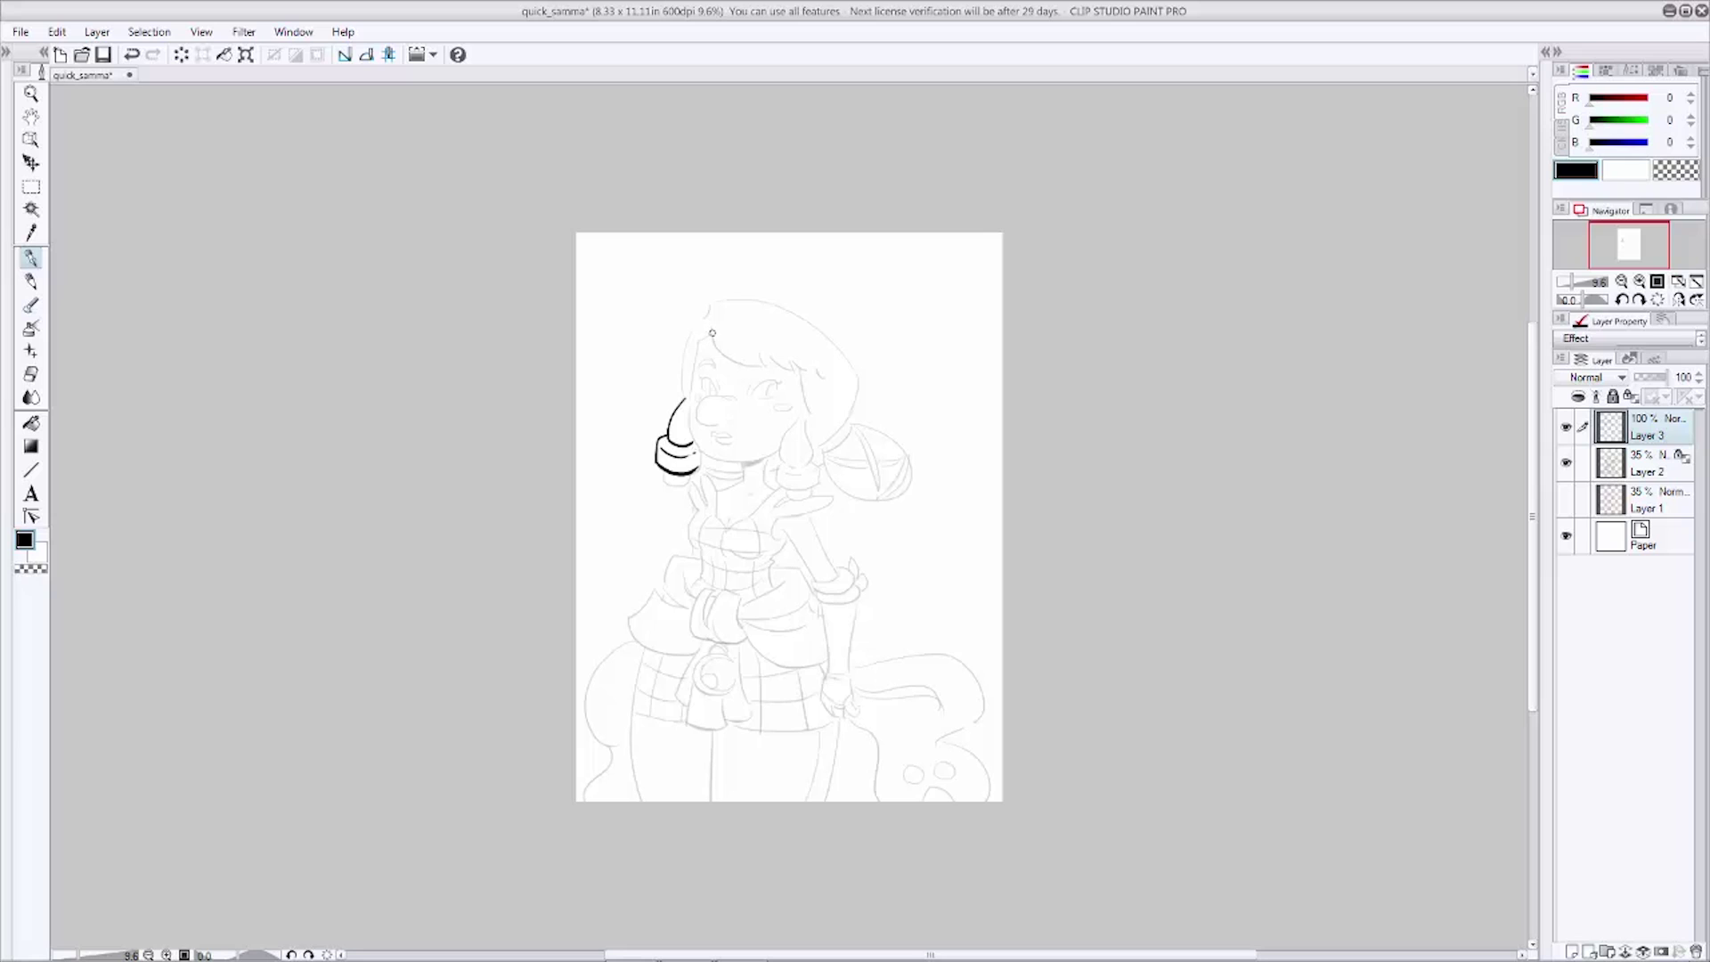
Step: Ink the face outline over the sketch, from the hairline down the cheek and along the jaw
{"action": "key", "text": "ctrl+z"}
{"action": "key", "text": "ctrl+z"}
{"action": "key", "text": "ctrl+z"}
{"action": "mouse_move", "coordinate": [710, 337]}
{"action": "left_mouse_down"}
{"action": "mouse_move", "coordinate": [692, 433]}
{"action": "mouse_move", "coordinate": [762, 456]}
{"action": "mouse_move", "coordinate": [727, 462]}
{"action": "mouse_move", "coordinate": [766, 458]}
{"action": "left_mouse_up"}
{"action": "key", "text": "ctrl+z"}
{"action": "key", "text": "ctrl+z"}
{"action": "key", "text": "ctrl+z"}
{"action": "key", "text": "ctrl+z"}
{"action": "mouse_move", "coordinate": [782, 446]}
{"action": "left_mouse_down"}
{"action": "mouse_move", "coordinate": [715, 471]}
{"action": "mouse_move", "coordinate": [758, 463]}
{"action": "left_mouse_up"}
{"action": "key", "text": "ctrl+z"}
{"action": "key", "text": "ctrl+z"}
{"action": "left_click_drag", "start_coordinate": [890, 337], "coordinate": [976, 353]}
{"action": "key", "text": "ctrl+z"}
{"action": "key", "text": "ctrl+y"}
{"action": "key", "text": "ctrl+z"}
{"action": "key", "text": "ctrl+y"}
{"action": "key", "text": "ctrl+z"}
{"action": "key", "text": "ctrl+y"}
Step: Ink the braid beside the right cheek, including its band and rounded tip
{"action": "mouse_move", "coordinate": [801, 412]}
{"action": "left_mouse_down"}
{"action": "mouse_move", "coordinate": [782, 463]}
{"action": "mouse_move", "coordinate": [799, 467]}
{"action": "left_mouse_up"}
{"action": "key", "text": "ctrl+z"}
{"action": "key", "text": "ctrl+y"}
{"action": "key", "text": "ctrl+z"}
{"action": "mouse_move", "coordinate": [807, 423]}
{"action": "left_mouse_down"}
{"action": "mouse_move", "coordinate": [778, 482]}
{"action": "mouse_move", "coordinate": [815, 484]}
{"action": "mouse_move", "coordinate": [811, 458]}
{"action": "mouse_move", "coordinate": [810, 489]}
{"action": "left_mouse_up"}
{"action": "key", "text": "ctrl+z"}
{"action": "key", "text": "ctrl+z"}
{"action": "key", "text": "ctrl+z"}
{"action": "key", "text": "ctrl+z"}
{"action": "key", "text": "ctrl+y"}
Step: Ink the tip of the left braid and the neck lines below the chin
{"action": "mouse_move", "coordinate": [663, 470]}
{"action": "left_mouse_down"}
{"action": "mouse_move", "coordinate": [780, 492]}
{"action": "mouse_move", "coordinate": [715, 495]}
{"action": "mouse_move", "coordinate": [756, 463]}
{"action": "left_mouse_up"}
{"action": "key", "text": "ctrl+z"}
{"action": "key", "text": "ctrl+z"}
{"action": "key", "text": "ctrl+z"}
{"action": "key", "text": "ctrl+z"}
{"action": "key", "text": "ctrl+z"}
Step: Ink both eyes with their lids, lashes and irises over the sketch
{"action": "left_click_drag", "start_coordinate": [754, 393], "coordinate": [777, 386]}
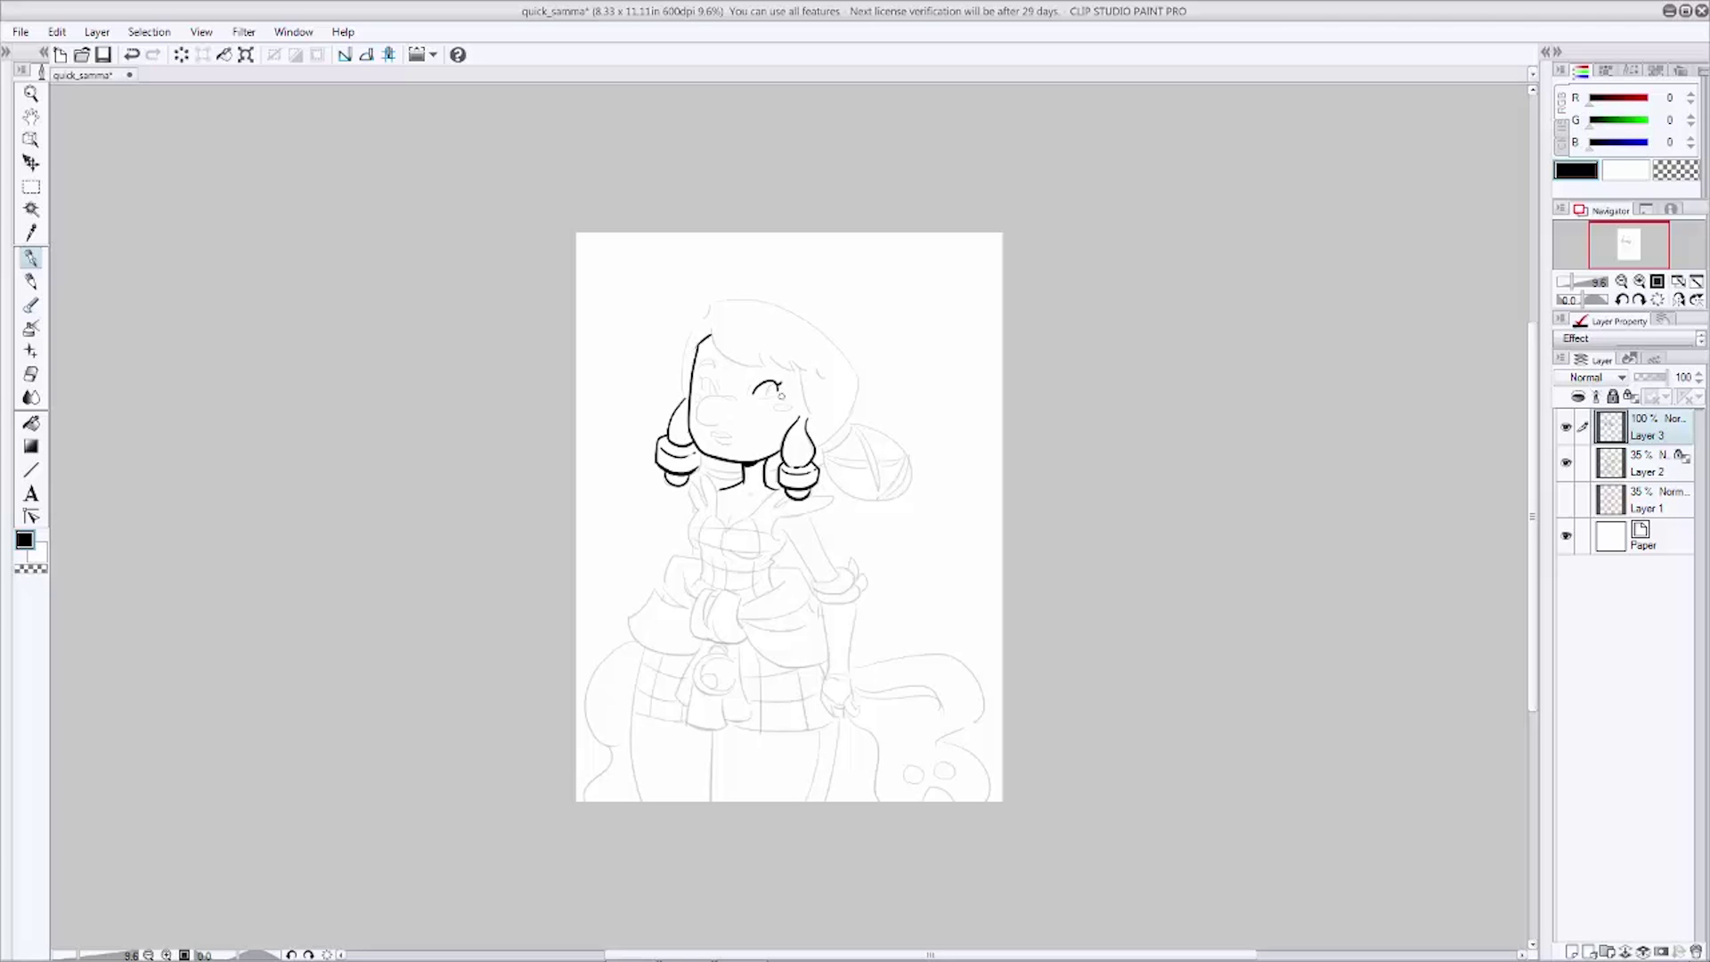
{"action": "left_click_drag", "start_coordinate": [756, 397], "coordinate": [767, 398]}
{"action": "key", "text": "ctrl+z"}
{"action": "left_click_drag", "start_coordinate": [704, 393], "coordinate": [717, 392]}
Step: Ink the eyebrow, the fringe across the forehead and the left side of the hair
{"action": "mouse_move", "coordinate": [698, 368]}
{"action": "left_mouse_down"}
{"action": "mouse_move", "coordinate": [814, 372]}
{"action": "mouse_move", "coordinate": [813, 419]}
{"action": "left_mouse_up"}
{"action": "key", "text": "ctrl+z"}
{"action": "key", "text": "ctrl+z"}
{"action": "key", "text": "ctrl+z"}
{"action": "left_click_drag", "start_coordinate": [684, 399], "coordinate": [707, 309]}
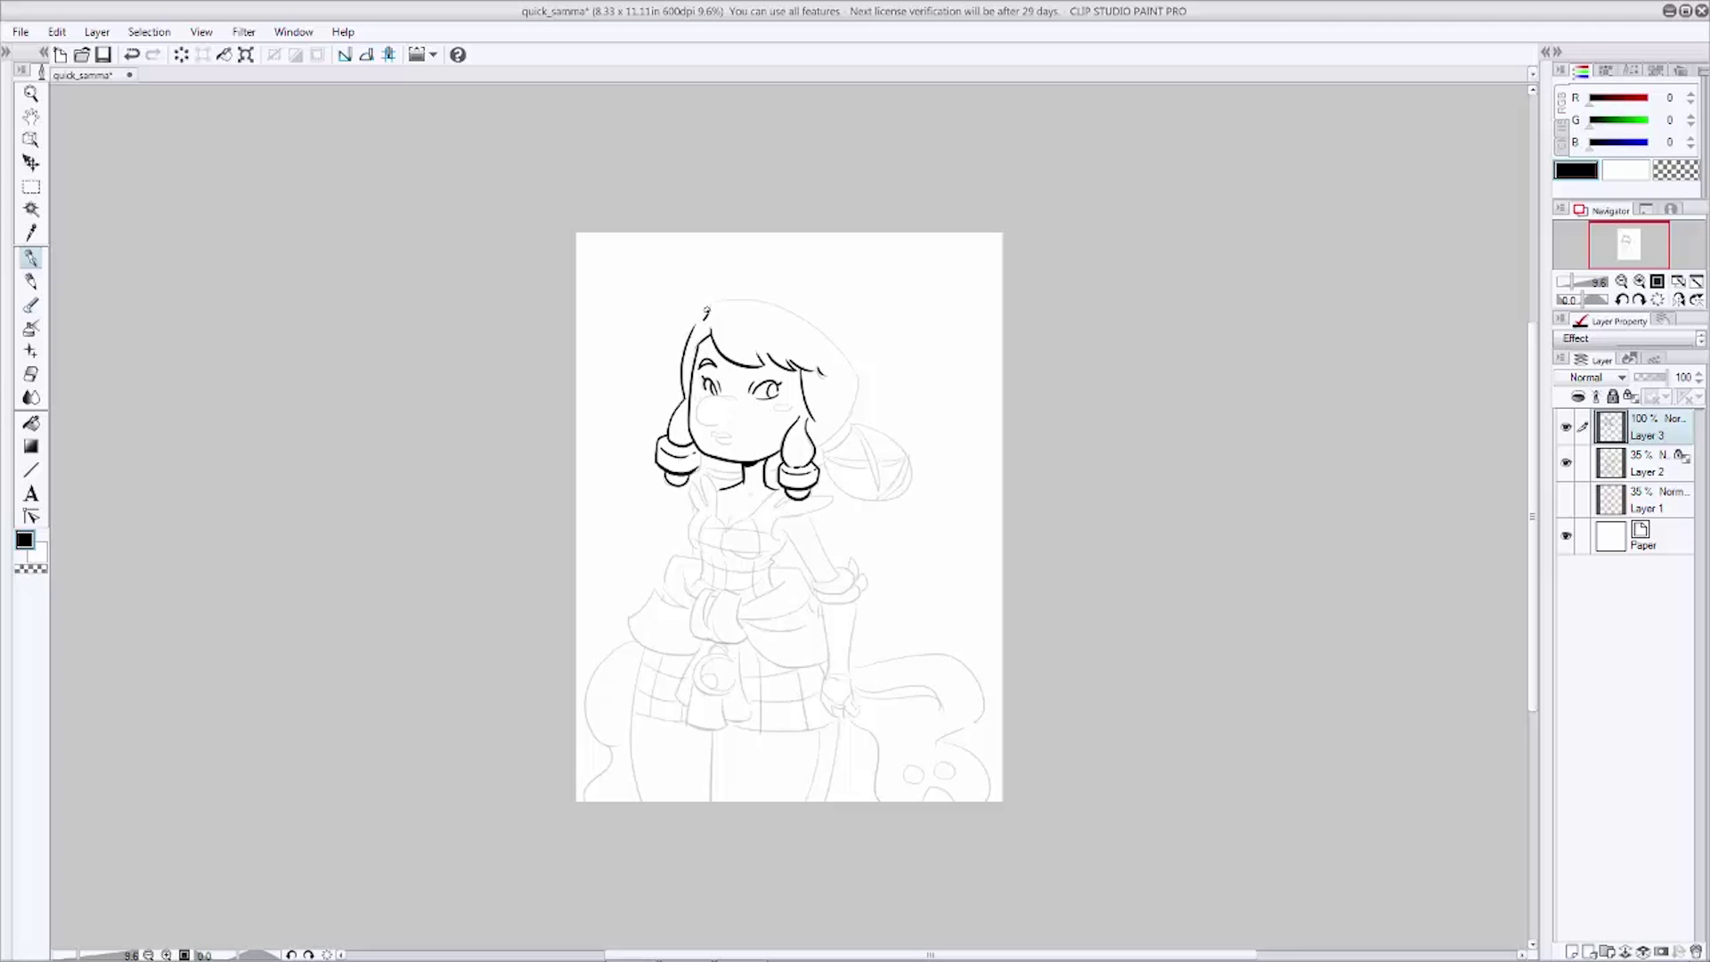
Step: Ink the rounded nose and the mouth
{"action": "mouse_move", "coordinate": [717, 397]}
{"action": "left_mouse_down"}
{"action": "mouse_move", "coordinate": [713, 424]}
{"action": "mouse_move", "coordinate": [743, 405]}
{"action": "mouse_move", "coordinate": [734, 440]}
{"action": "left_mouse_up"}
{"action": "key", "text": "ctrl+z"}
{"action": "key", "text": "ctrl+z"}
Step: Ink the outer contour of the hair from the parting over the crown down to behind the right braid
{"action": "mouse_move", "coordinate": [710, 304]}
{"action": "left_mouse_down"}
{"action": "mouse_move", "coordinate": [835, 377]}
{"action": "mouse_move", "coordinate": [822, 326]}
{"action": "mouse_move", "coordinate": [713, 297]}
{"action": "mouse_move", "coordinate": [855, 360]}
{"action": "mouse_move", "coordinate": [842, 432]}
{"action": "mouse_move", "coordinate": [877, 503]}
{"action": "left_mouse_up"}
{"action": "key", "text": "ctrl+z"}
{"action": "key", "text": "ctrl+z"}
{"action": "key", "text": "ctrl+z"}
{"action": "key", "text": "ctrl+z"}
{"action": "left_click_drag", "start_coordinate": [822, 443], "coordinate": [878, 503]}
{"action": "key", "text": "ctrl+z"}
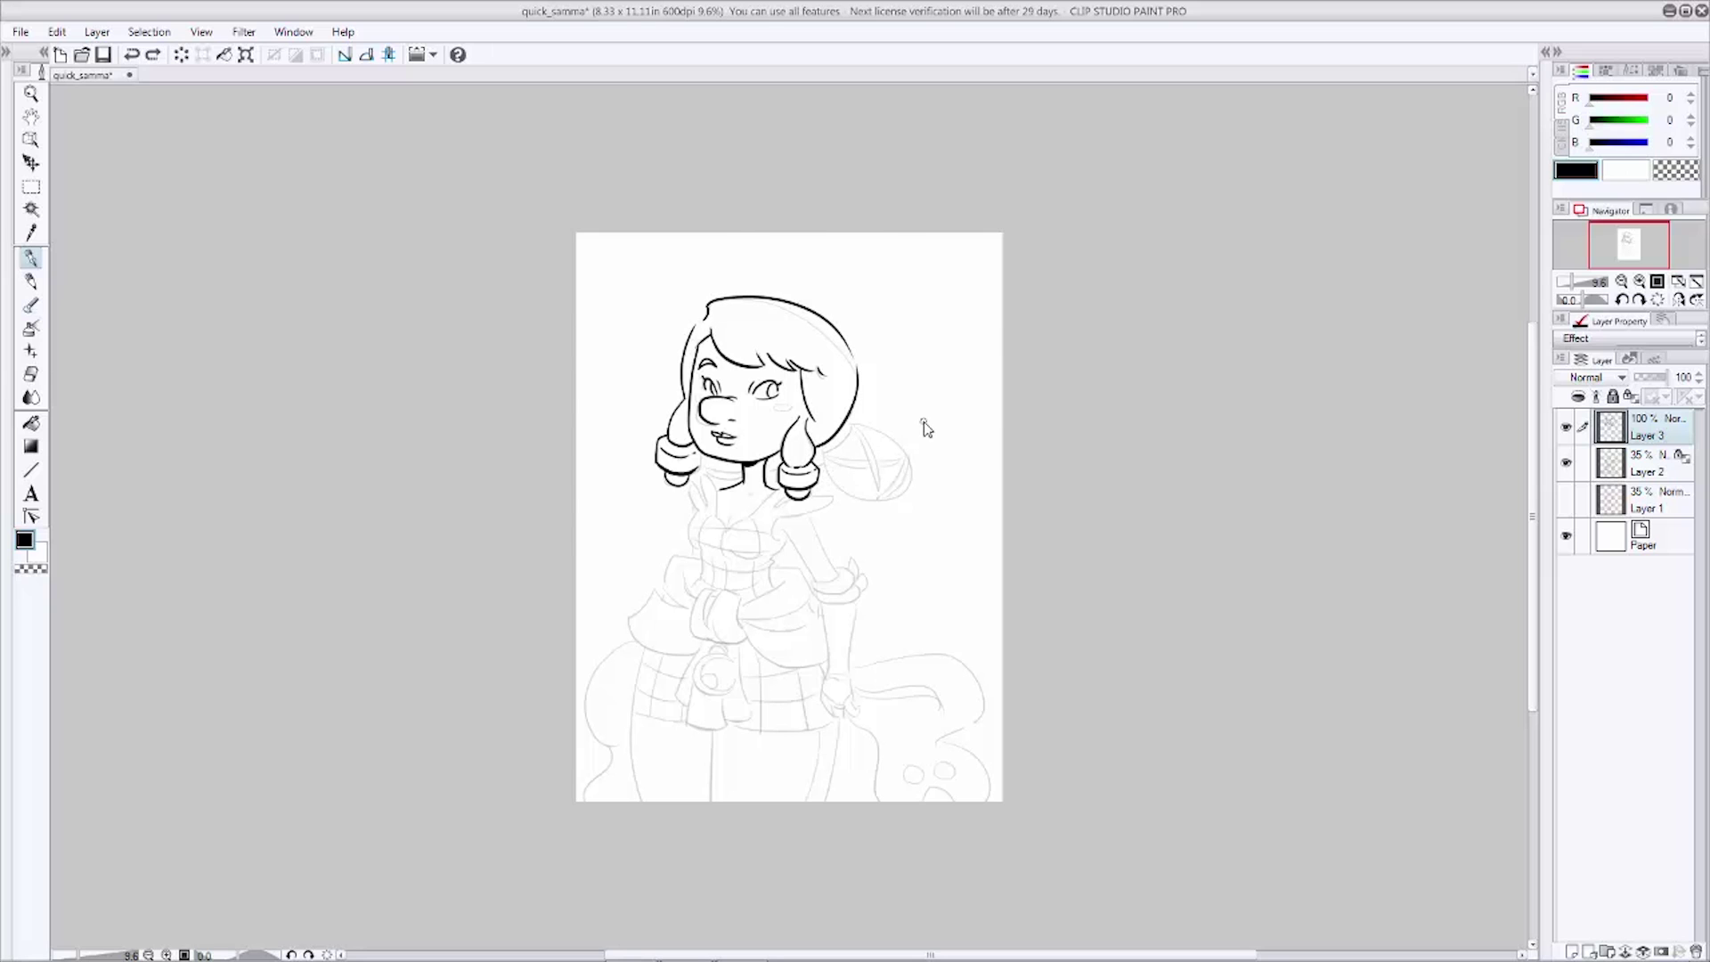
{"action": "left_click_drag", "start_coordinate": [923, 427], "coordinate": [840, 382]}
{"action": "left_click_drag", "start_coordinate": [713, 437], "coordinate": [765, 388]}
{"action": "key", "text": "ctrl+z"}
Step: Ink the hair bun behind the head with its outline and crossing bands
{"action": "key", "text": "asciicircum"}
{"action": "key", "text": "asciicircum"}
{"action": "key", "text": "asciicircum"}
{"action": "key", "text": "asciicircum"}
{"action": "key", "text": "asciicircum"}
{"action": "key", "text": "asciicircum"}
{"action": "key", "text": "asciicircum"}
{"action": "left_click_drag", "start_coordinate": [878, 549], "coordinate": [920, 525]}
{"action": "key", "text": "ctrl+z"}
{"action": "mouse_move", "coordinate": [881, 544]}
{"action": "left_mouse_down"}
{"action": "mouse_move", "coordinate": [923, 516]}
{"action": "mouse_move", "coordinate": [873, 542]}
{"action": "mouse_move", "coordinate": [906, 535]}
{"action": "mouse_move", "coordinate": [879, 549]}
{"action": "mouse_move", "coordinate": [919, 506]}
{"action": "mouse_move", "coordinate": [901, 552]}
{"action": "left_mouse_up"}
{"action": "key", "text": "ctrl+z"}
{"action": "key", "text": "ctrl+z"}
{"action": "key", "text": "ctrl+z"}
{"action": "key", "text": "ctrl+z"}
{"action": "mouse_move", "coordinate": [855, 472]}
{"action": "left_mouse_down"}
{"action": "mouse_move", "coordinate": [850, 522]}
{"action": "mouse_move", "coordinate": [875, 544]}
{"action": "mouse_move", "coordinate": [891, 512]}
{"action": "mouse_move", "coordinate": [879, 544]}
{"action": "mouse_move", "coordinate": [885, 509]}
{"action": "mouse_move", "coordinate": [851, 515]}
{"action": "mouse_move", "coordinate": [889, 472]}
{"action": "left_mouse_up"}
{"action": "key", "text": "ctrl+z"}
{"action": "key", "text": "ctrl+z"}
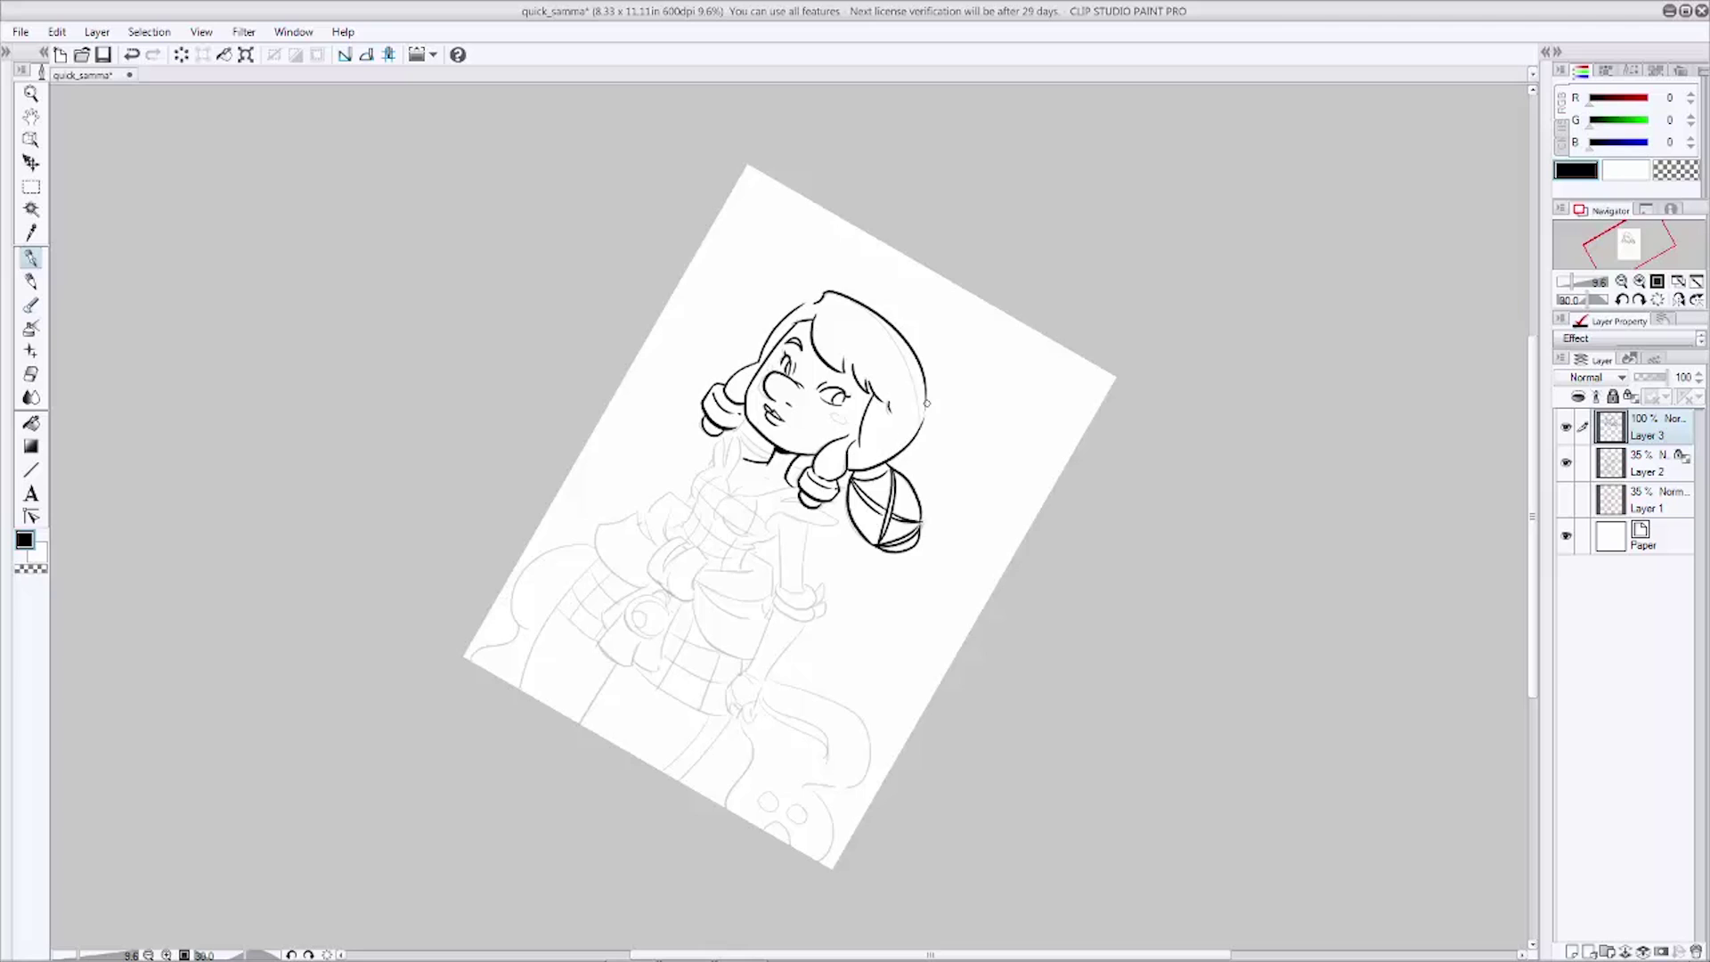
Step: Ink the choker, the left collar edge and the upper contour of the torso
{"action": "mouse_move", "coordinate": [729, 430]}
{"action": "left_mouse_down"}
{"action": "mouse_move", "coordinate": [744, 422]}
{"action": "mouse_move", "coordinate": [772, 453]}
{"action": "mouse_move", "coordinate": [746, 443]}
{"action": "mouse_move", "coordinate": [767, 457]}
{"action": "mouse_move", "coordinate": [737, 450]}
{"action": "mouse_move", "coordinate": [696, 501]}
{"action": "mouse_move", "coordinate": [792, 486]}
{"action": "mouse_move", "coordinate": [741, 484]}
{"action": "mouse_move", "coordinate": [701, 546]}
{"action": "mouse_move", "coordinate": [728, 527]}
{"action": "left_mouse_up"}
{"action": "key", "text": "ctrl+z"}
{"action": "key", "text": "ctrl+z"}
{"action": "key", "text": "ctrl+z"}
{"action": "key", "text": "ctrl+z"}
{"action": "key", "text": "ctrl+z"}
{"action": "mouse_move", "coordinate": [708, 509]}
{"action": "left_mouse_down"}
{"action": "mouse_move", "coordinate": [749, 537]}
{"action": "mouse_move", "coordinate": [729, 488]}
{"action": "left_mouse_up"}
{"action": "key", "text": "ctrl+z"}
{"action": "mouse_move", "coordinate": [699, 483]}
{"action": "left_mouse_down"}
{"action": "mouse_move", "coordinate": [729, 490]}
{"action": "mouse_move", "coordinate": [744, 534]}
{"action": "left_mouse_up"}
{"action": "left_click_drag", "start_coordinate": [702, 478], "coordinate": [776, 536]}
Step: Ink the straight arm with its knotted cuff at the elbow, the forearm and the closed hand
{"action": "mouse_move", "coordinate": [780, 523]}
{"action": "left_mouse_down"}
{"action": "mouse_move", "coordinate": [784, 586]}
{"action": "mouse_move", "coordinate": [823, 599]}
{"action": "left_mouse_up"}
{"action": "key", "text": "ctrl+z"}
{"action": "key", "text": "ctrl+z"}
{"action": "left_click_drag", "start_coordinate": [820, 599], "coordinate": [816, 616]}
{"action": "left_click_drag", "start_coordinate": [775, 609], "coordinate": [759, 681]}
{"action": "mouse_move", "coordinate": [744, 675]}
{"action": "left_mouse_down"}
{"action": "mouse_move", "coordinate": [728, 711]}
{"action": "mouse_move", "coordinate": [754, 720]}
{"action": "mouse_move", "coordinate": [762, 682]}
{"action": "left_mouse_up"}
{"action": "left_click_drag", "start_coordinate": [764, 681], "coordinate": [810, 619]}
{"action": "key", "text": "ctrl+z"}
{"action": "mouse_move", "coordinate": [763, 680]}
{"action": "left_mouse_down"}
{"action": "mouse_move", "coordinate": [810, 621]}
{"action": "mouse_move", "coordinate": [751, 709]}
{"action": "left_mouse_up"}
{"action": "key", "text": "ctrl+z"}
{"action": "key", "text": "ctrl+z"}
{"action": "left_click_drag", "start_coordinate": [851, 626], "coordinate": [916, 687]}
Step: Ink the neckline of the top and the pointed collar at the right shoulder
{"action": "key", "text": "minus"}
{"action": "key", "text": "minus"}
{"action": "key", "text": "minus"}
{"action": "left_click_drag", "start_coordinate": [873, 495], "coordinate": [860, 506]}
{"action": "left_click_drag", "start_coordinate": [869, 519], "coordinate": [913, 484]}
{"action": "left_click_drag", "start_coordinate": [888, 490], "coordinate": [913, 483]}
Step: Ink the side of the torso, the bent left arm and the thick rolled shape at the waist
{"action": "mouse_move", "coordinate": [881, 540]}
{"action": "left_mouse_down"}
{"action": "mouse_move", "coordinate": [880, 586]}
{"action": "mouse_move", "coordinate": [775, 613]}
{"action": "left_mouse_up"}
{"action": "key", "text": "ctrl+z"}
{"action": "mouse_move", "coordinate": [775, 613]}
{"action": "left_mouse_down"}
{"action": "mouse_move", "coordinate": [807, 615]}
{"action": "mouse_move", "coordinate": [827, 653]}
{"action": "left_mouse_up"}
{"action": "key", "text": "ctrl+z"}
{"action": "mouse_move", "coordinate": [821, 609]}
{"action": "left_mouse_down"}
{"action": "mouse_move", "coordinate": [826, 641]}
{"action": "mouse_move", "coordinate": [868, 636]}
{"action": "mouse_move", "coordinate": [866, 650]}
{"action": "left_mouse_up"}
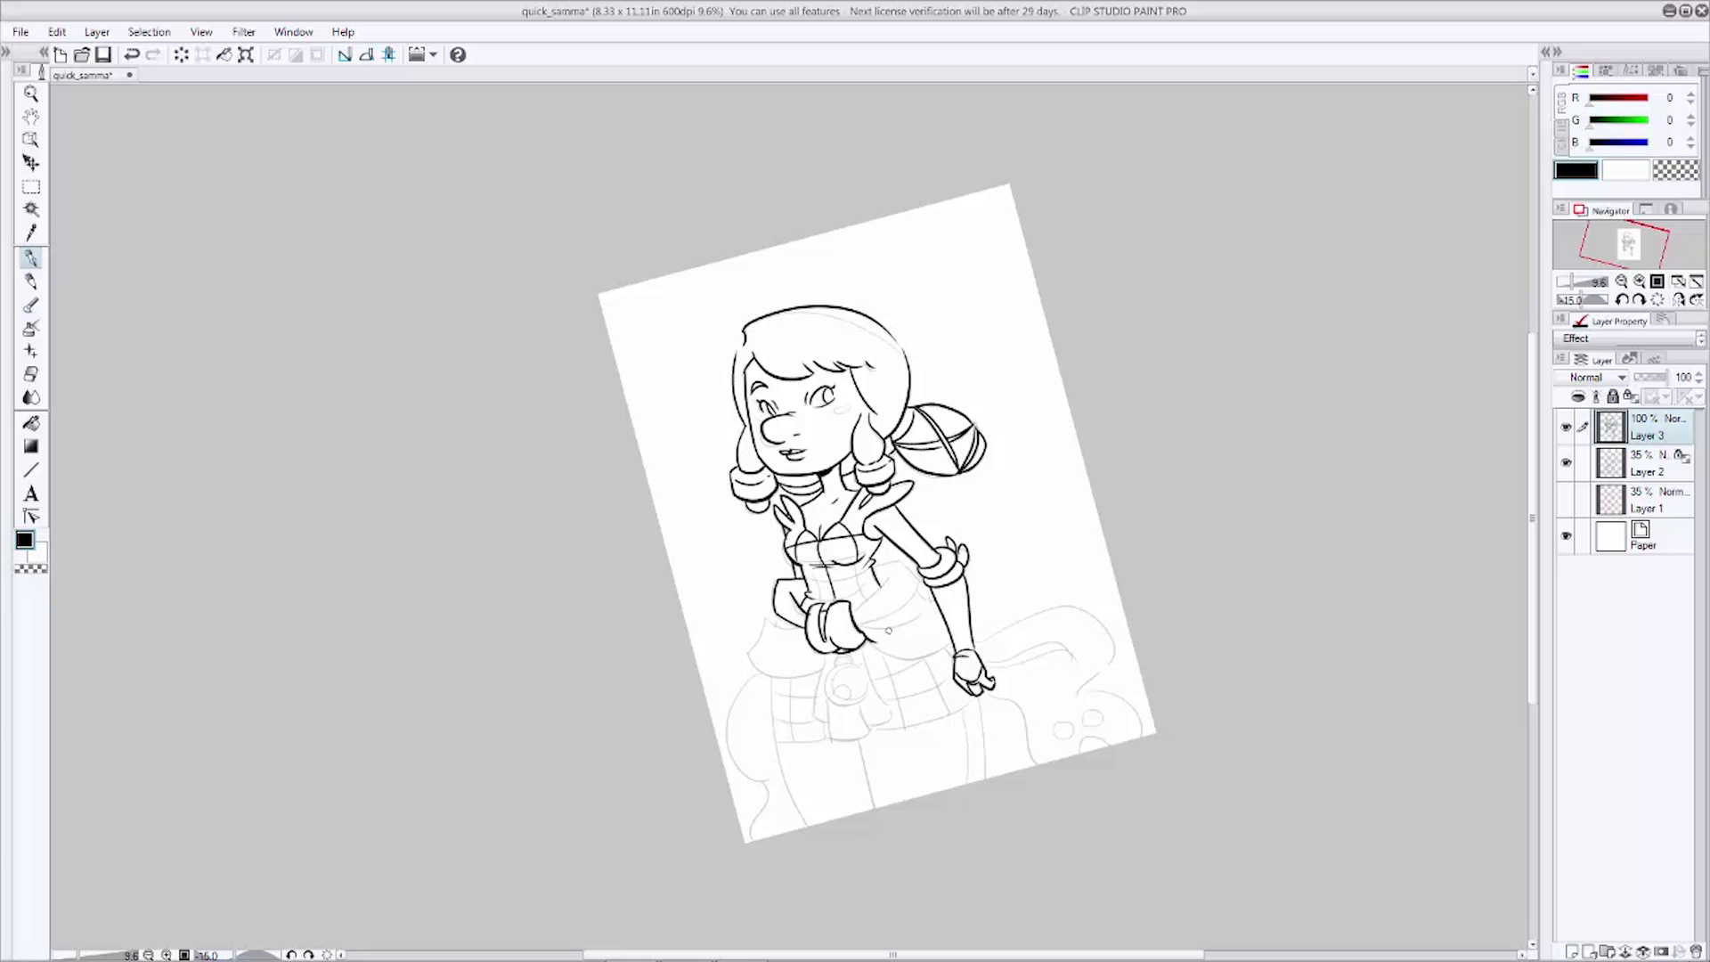
Step: Ink the folds of the cloth tied around the waist on its right side
{"action": "key", "text": "ctrl+z"}
{"action": "mouse_move", "coordinate": [857, 611]}
{"action": "left_mouse_down"}
{"action": "mouse_move", "coordinate": [887, 575]}
{"action": "mouse_move", "coordinate": [857, 628]}
{"action": "mouse_move", "coordinate": [913, 611]}
{"action": "left_mouse_up"}
{"action": "left_click_drag", "start_coordinate": [919, 593], "coordinate": [954, 648]}
Step: Ink the plaid lines across the midriff of the top
{"action": "key", "text": "c"}
{"action": "key", "text": "c"}
{"action": "mouse_move", "coordinate": [802, 565]}
{"action": "left_mouse_down"}
{"action": "mouse_move", "coordinate": [875, 553]}
{"action": "mouse_move", "coordinate": [863, 594]}
{"action": "left_mouse_up"}
{"action": "key", "text": "ctrl+z"}
{"action": "mouse_move", "coordinate": [805, 567]}
{"action": "left_mouse_down"}
{"action": "mouse_move", "coordinate": [814, 601]}
{"action": "mouse_move", "coordinate": [876, 562]}
{"action": "mouse_move", "coordinate": [885, 579]}
{"action": "left_mouse_up"}
Step: Ink the left side of the waist cloth and the hanging sash with its round ornament
{"action": "mouse_move", "coordinate": [773, 617]}
{"action": "left_mouse_down"}
{"action": "mouse_move", "coordinate": [824, 677]}
{"action": "mouse_move", "coordinate": [857, 660]}
{"action": "mouse_move", "coordinate": [868, 688]}
{"action": "mouse_move", "coordinate": [847, 702]}
{"action": "mouse_move", "coordinate": [835, 674]}
{"action": "mouse_move", "coordinate": [865, 695]}
{"action": "left_mouse_up"}
{"action": "key", "text": "ctrl+z"}
{"action": "key", "text": "ctrl+z"}
{"action": "key", "text": "ctrl+z"}
{"action": "key", "text": "ctrl+z"}
{"action": "mouse_move", "coordinate": [837, 687]}
{"action": "left_mouse_down"}
{"action": "mouse_move", "coordinate": [825, 719]}
{"action": "mouse_move", "coordinate": [884, 722]}
{"action": "left_mouse_up"}
{"action": "key", "text": "ctrl+z"}
{"action": "left_click_drag", "start_coordinate": [889, 649], "coordinate": [882, 719]}
Step: Ink the outer skirt edge and the contours of both legs down to the page edge
{"action": "left_click_drag", "start_coordinate": [775, 677], "coordinate": [806, 827]}
{"action": "left_click_drag", "start_coordinate": [860, 740], "coordinate": [871, 808]}
{"action": "left_click_drag", "start_coordinate": [980, 693], "coordinate": [983, 779]}
{"action": "left_click_drag", "start_coordinate": [963, 708], "coordinate": [971, 783]}
{"action": "key", "text": "ctrl+z"}
Step: Ink the skirt hem and the plaid pattern lines across the skirt
{"action": "left_click_drag", "start_coordinate": [869, 731], "coordinate": [973, 700]}
{"action": "key", "text": "ctrl+z"}
{"action": "left_click_drag", "start_coordinate": [843, 713], "coordinate": [829, 739]}
{"action": "mouse_move", "coordinate": [791, 676]}
{"action": "left_mouse_down"}
{"action": "mouse_move", "coordinate": [793, 736]}
{"action": "mouse_move", "coordinate": [815, 697]}
{"action": "mouse_move", "coordinate": [823, 723]}
{"action": "left_mouse_up"}
{"action": "left_click_drag", "start_coordinate": [877, 656], "coordinate": [902, 730]}
{"action": "left_click_drag", "start_coordinate": [869, 681], "coordinate": [875, 679]}
{"action": "key", "text": "ctrl+z"}
{"action": "left_click_drag", "start_coordinate": [868, 681], "coordinate": [938, 659]}
{"action": "left_click_drag", "start_coordinate": [925, 661], "coordinate": [950, 714]}
Step: Ink the outline of the large curved shape and paw behind the right hand
{"action": "left_click_drag", "start_coordinate": [894, 700], "coordinate": [1113, 668]}
{"action": "key", "text": "ctrl+z"}
{"action": "left_click_drag", "start_coordinate": [975, 641], "coordinate": [985, 638]}
{"action": "left_click_drag", "start_coordinate": [1113, 665], "coordinate": [1075, 697]}
{"action": "left_click_drag", "start_coordinate": [1076, 693], "coordinate": [1145, 736]}
{"action": "left_click_drag", "start_coordinate": [987, 693], "coordinate": [1044, 762]}
Step: Ink the inner crease line of the large curved shape beside the right hand
{"action": "left_click_drag", "start_coordinate": [985, 661], "coordinate": [1084, 652]}
{"action": "key", "text": "ctrl+z"}
{"action": "key", "text": "ctrl+z"}
{"action": "key", "text": "ctrl+z"}
{"action": "key", "text": "ctrl+z"}
{"action": "key", "text": "ctrl+z"}
{"action": "mouse_move", "coordinate": [999, 663]}
{"action": "left_mouse_down"}
{"action": "mouse_move", "coordinate": [1075, 650]}
{"action": "mouse_move", "coordinate": [1045, 658]}
{"action": "left_mouse_up"}
{"action": "key", "text": "ctrl+z"}
{"action": "key", "text": "ctrl+z"}
Step: Ink the pads of the large paw in the lower right corner of the page
{"action": "left_click_drag", "start_coordinate": [1058, 723], "coordinate": [1065, 722]}
{"action": "left_click_drag", "start_coordinate": [1089, 711], "coordinate": [1065, 721]}
{"action": "key", "text": "ctrl+z"}
{"action": "key", "text": "ctrl+z"}
{"action": "left_click_drag", "start_coordinate": [1088, 710], "coordinate": [1109, 745]}
Step: Ink the wavy contour of the shape behind the left side of the skirt
{"action": "mouse_move", "coordinate": [761, 673]}
{"action": "left_mouse_down"}
{"action": "mouse_move", "coordinate": [734, 757]}
{"action": "mouse_move", "coordinate": [751, 837]}
{"action": "left_mouse_up"}
{"action": "key", "text": "ctrl+z"}
{"action": "left_click", "coordinate": [815, 386]}
{"action": "key", "text": "ctrl+z"}
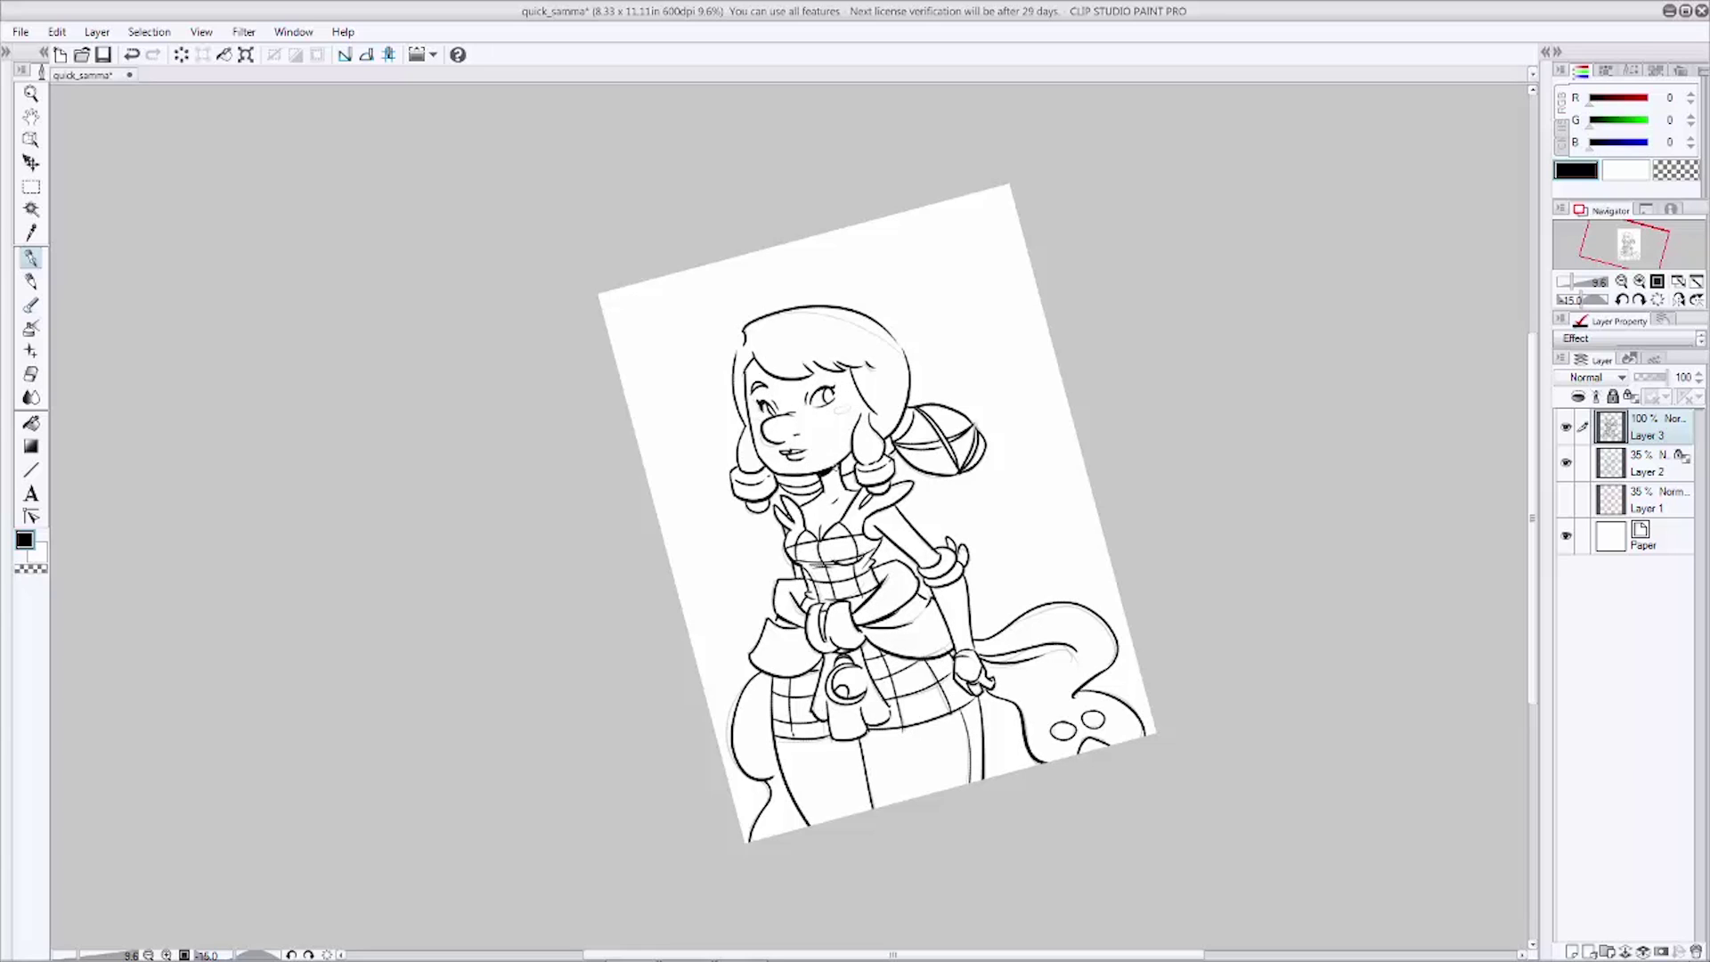
Step: Compare the line art with and without the last ink stroke and leave that stroke undone
{"action": "key", "text": "ctrl+z"}
{"action": "key", "text": "ctrl+y"}
{"action": "key", "text": "ctrl+z"}
{"action": "key", "text": "ctrl+y"}
{"action": "key", "text": "ctrl+z"}
Step: Touch up the ink lines around the sash and skirt, undo the last stroke, and save the drawing
{"action": "left_click_drag", "start_coordinate": [815, 664], "coordinate": [823, 657]}
{"action": "left_click_drag", "start_coordinate": [835, 741], "coordinate": [880, 724]}
{"action": "mouse_move", "coordinate": [946, 623]}
{"action": "left_mouse_down"}
{"action": "mouse_move", "coordinate": [975, 691]}
{"action": "mouse_move", "coordinate": [969, 612]}
{"action": "mouse_move", "coordinate": [920, 570]}
{"action": "left_mouse_up"}
{"action": "key", "text": "ctrl+z"}
{"action": "key", "text": "asciicircum"}
{"action": "key", "text": "ctrl+s"}
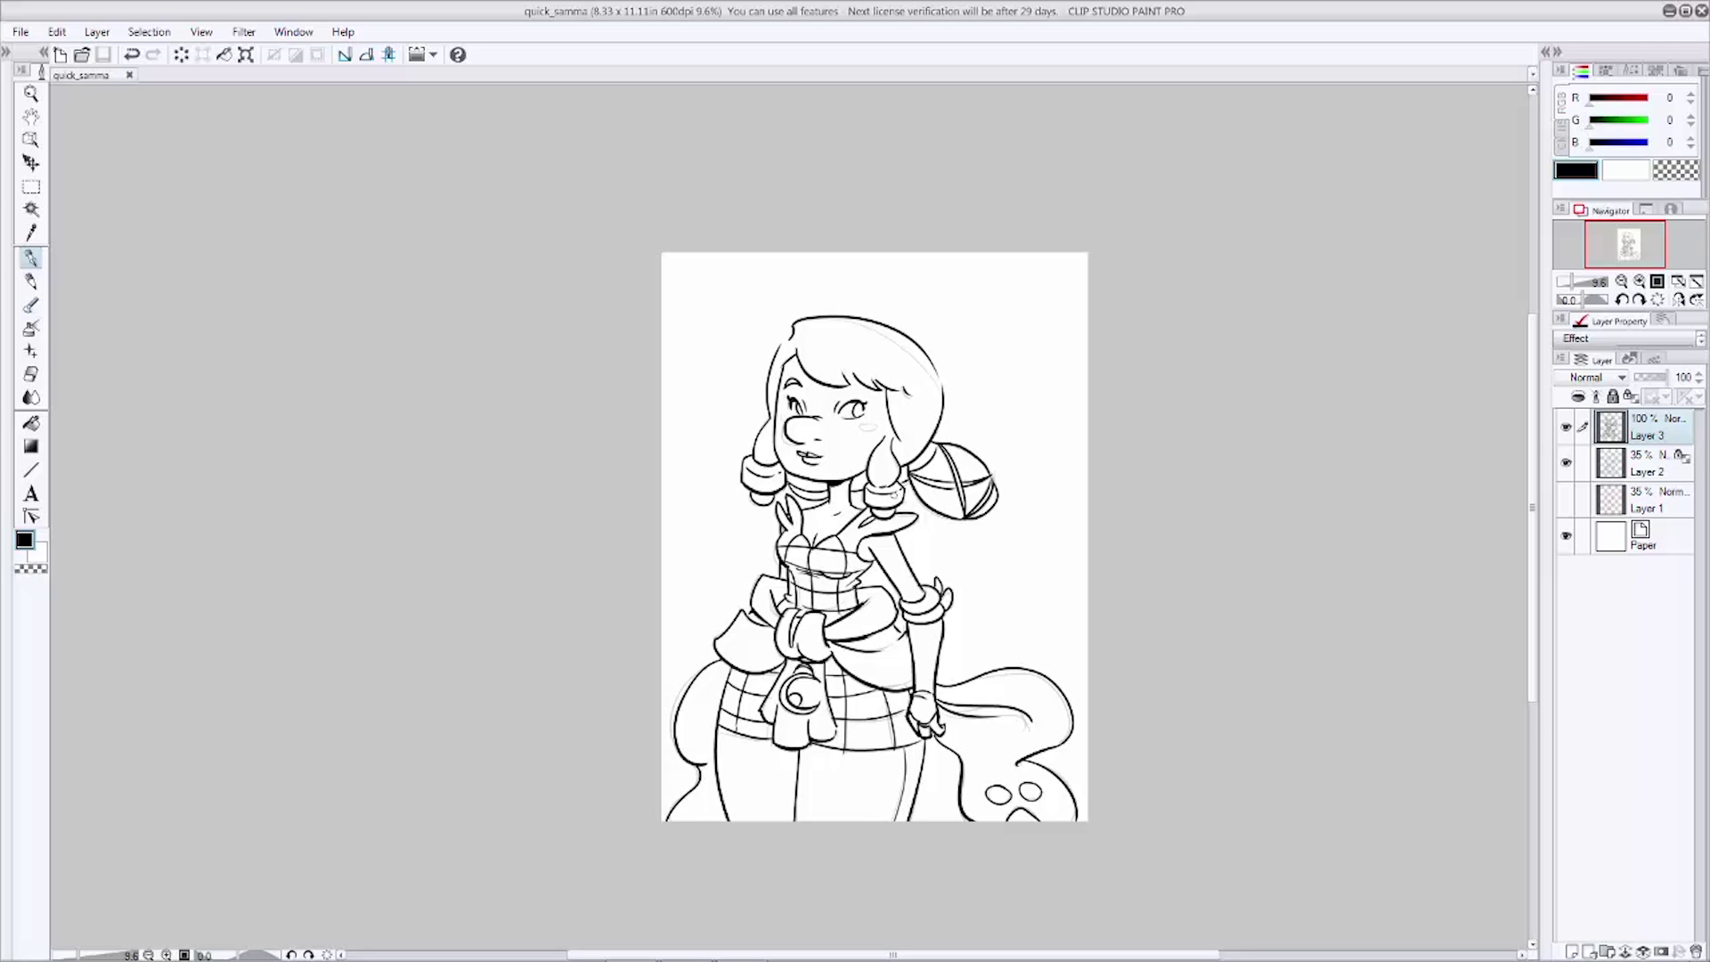
Step: Switch to the transparent colour and hide the sketch on Layer 2
{"action": "left_click", "coordinate": [819, 459]}
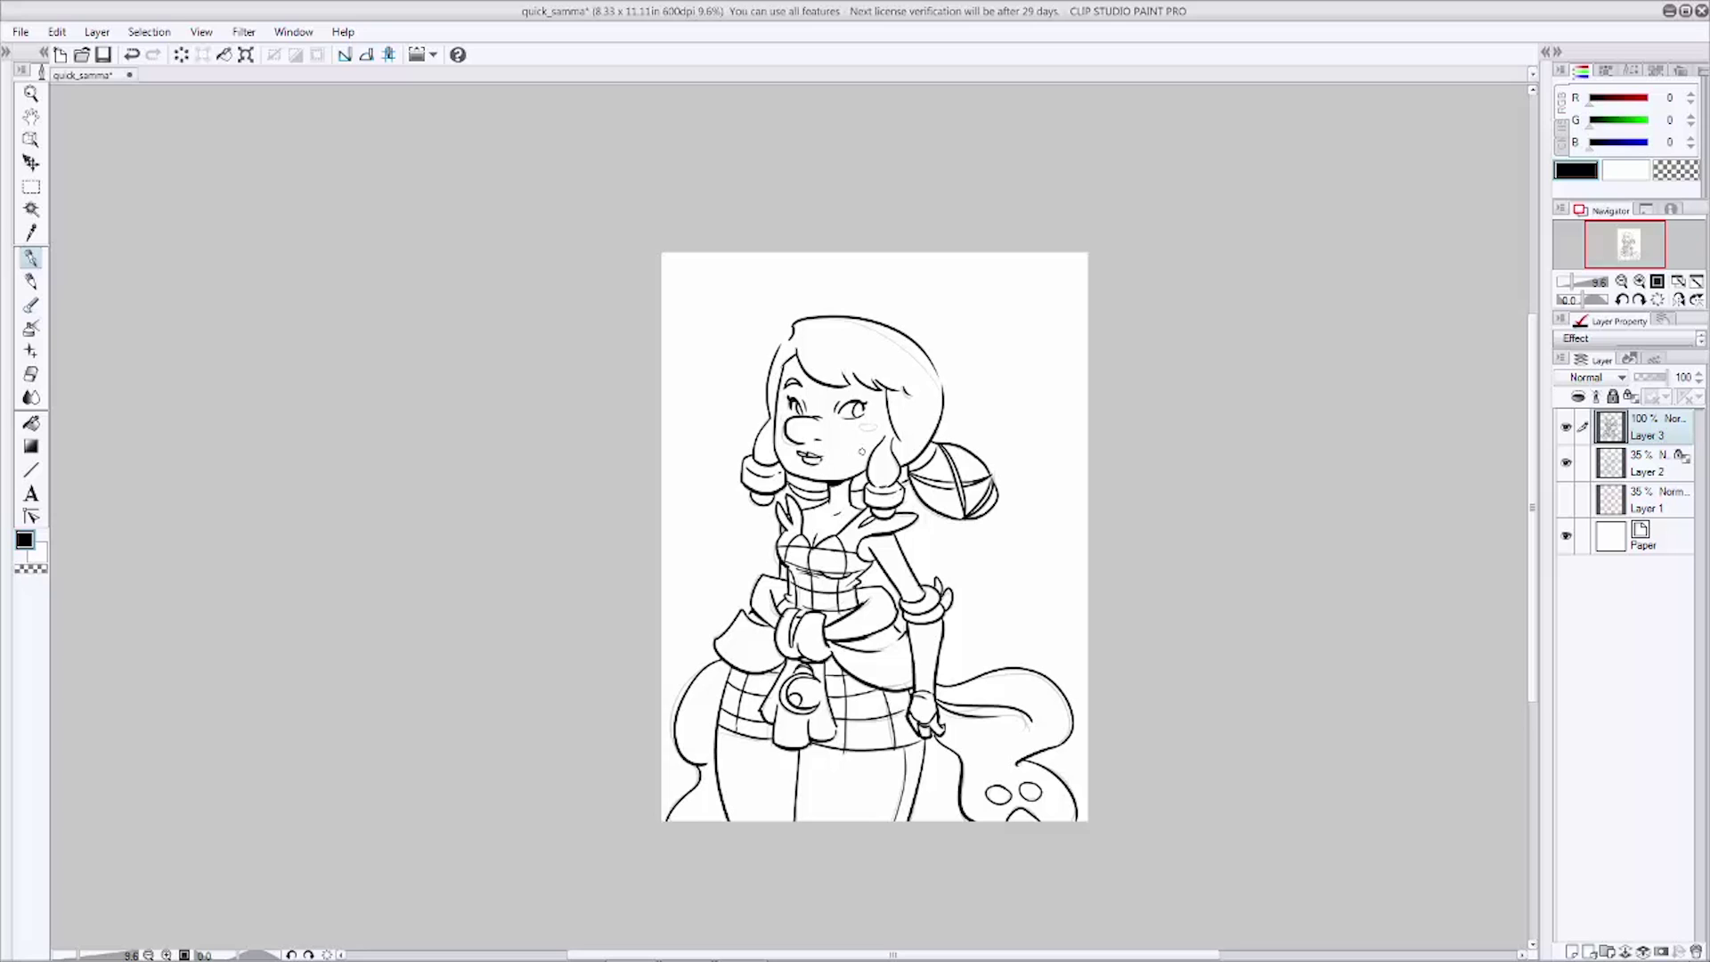
{"action": "key", "text": "c"}
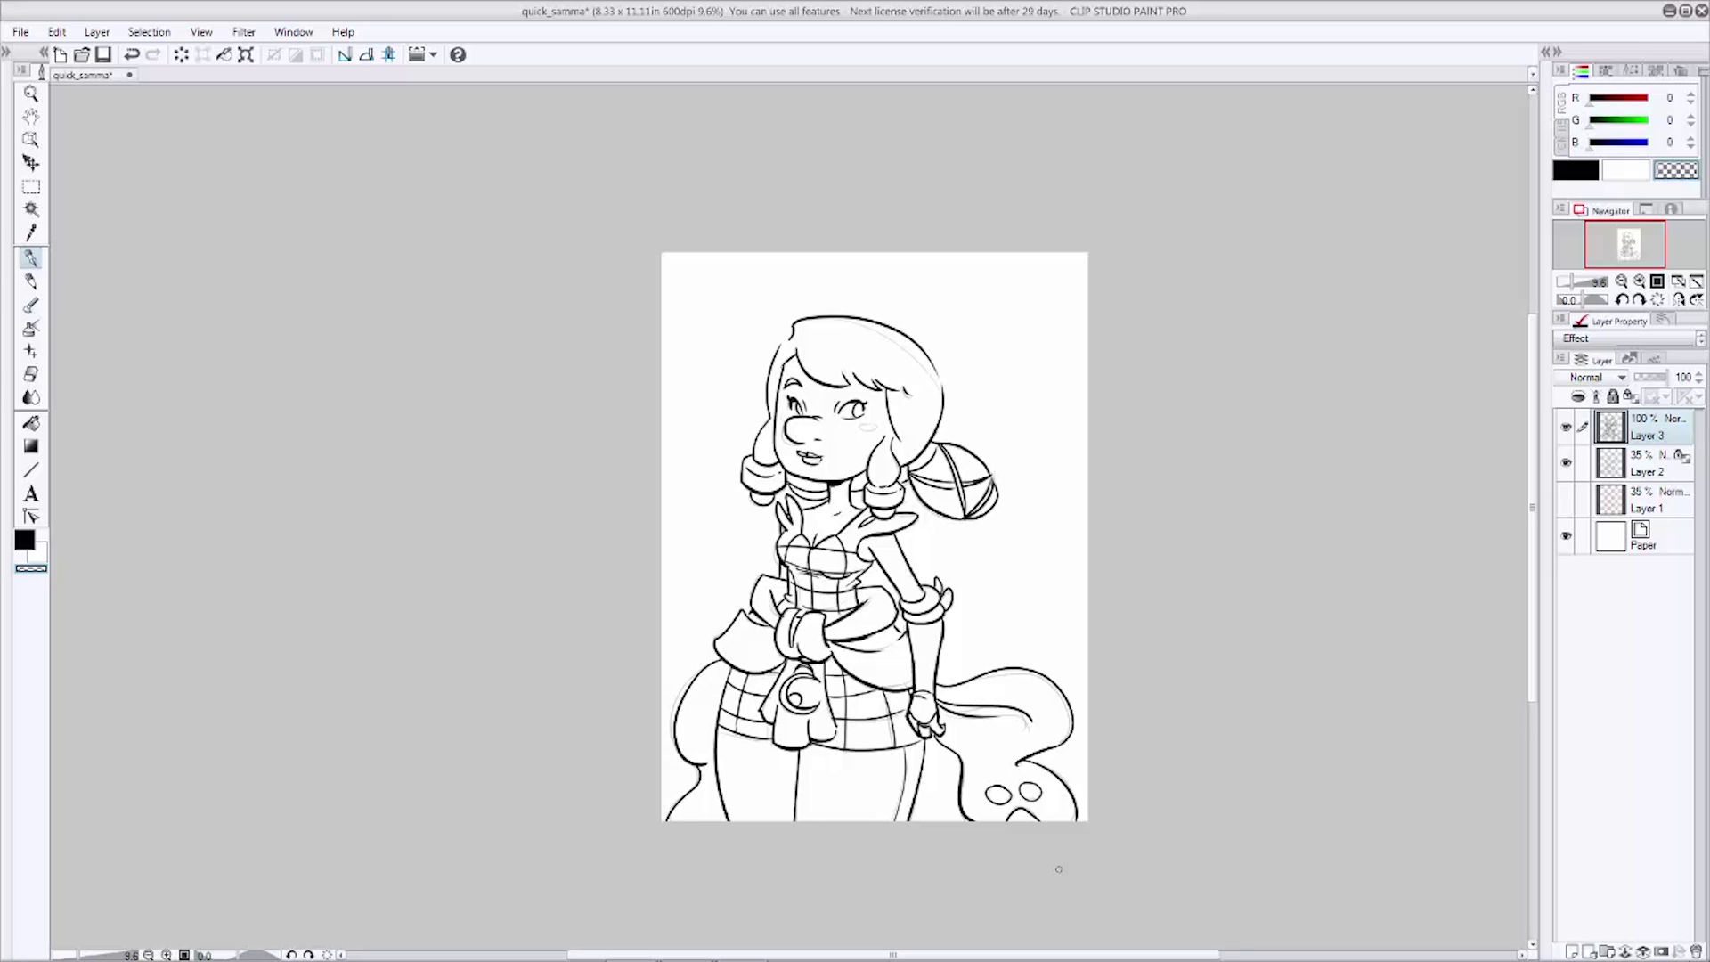
{"action": "left_click", "coordinate": [1611, 471]}
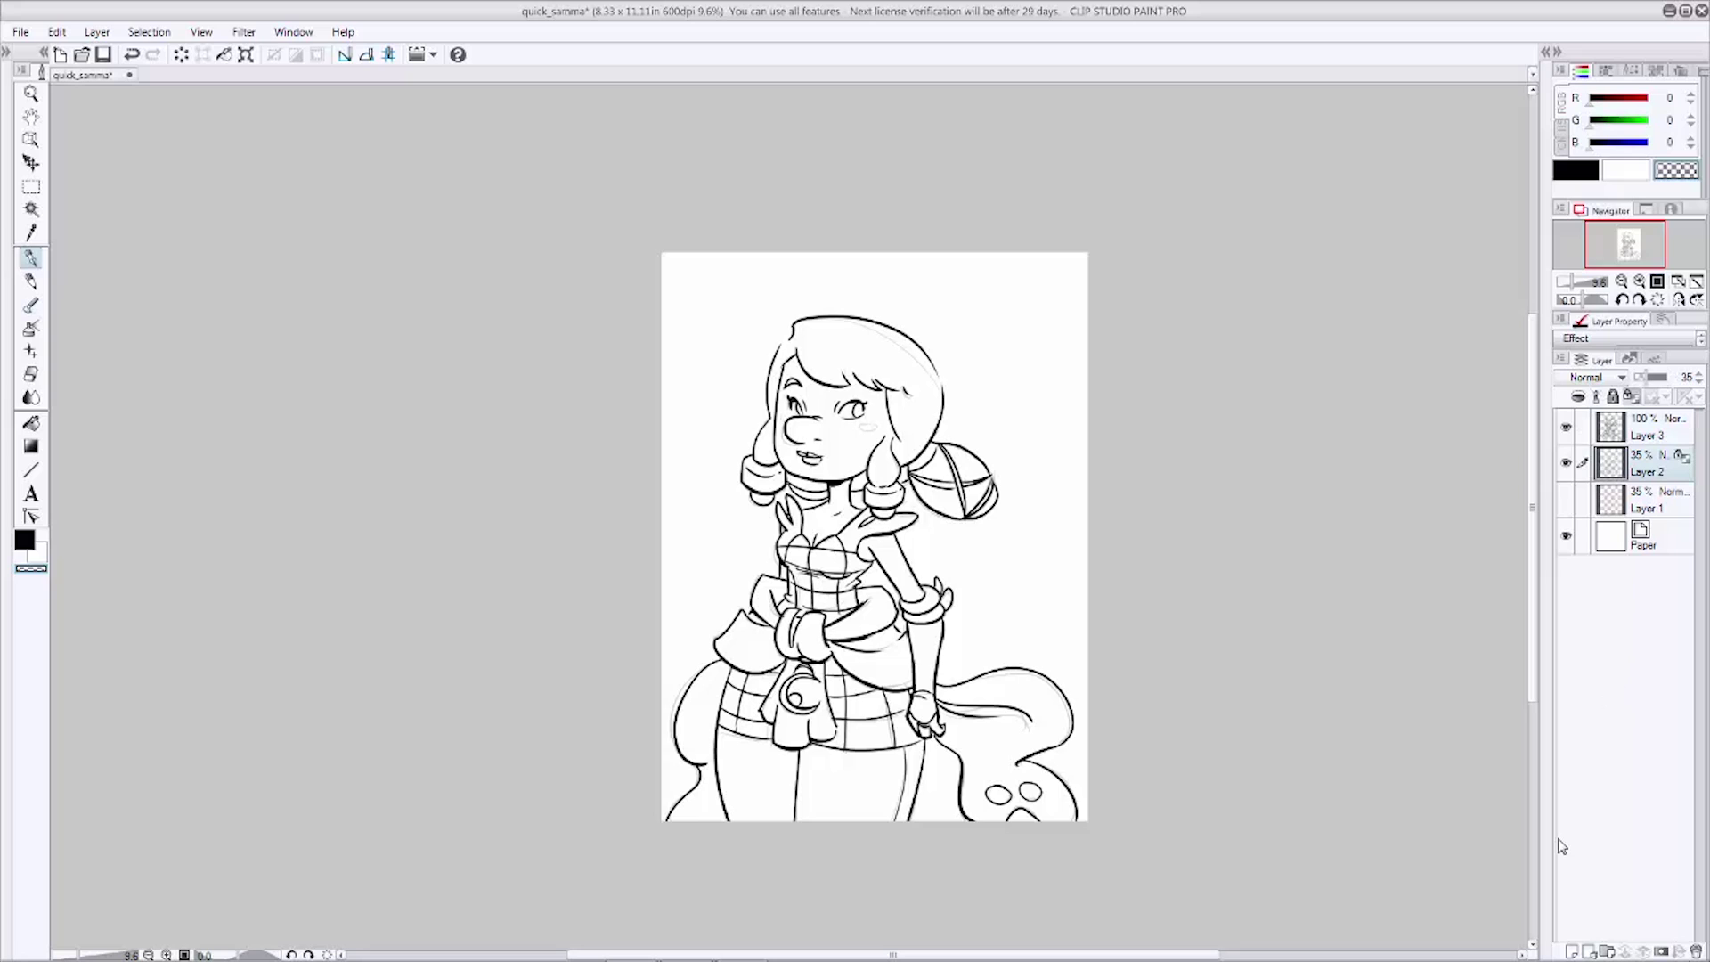
{"action": "left_click", "coordinate": [1565, 464]}
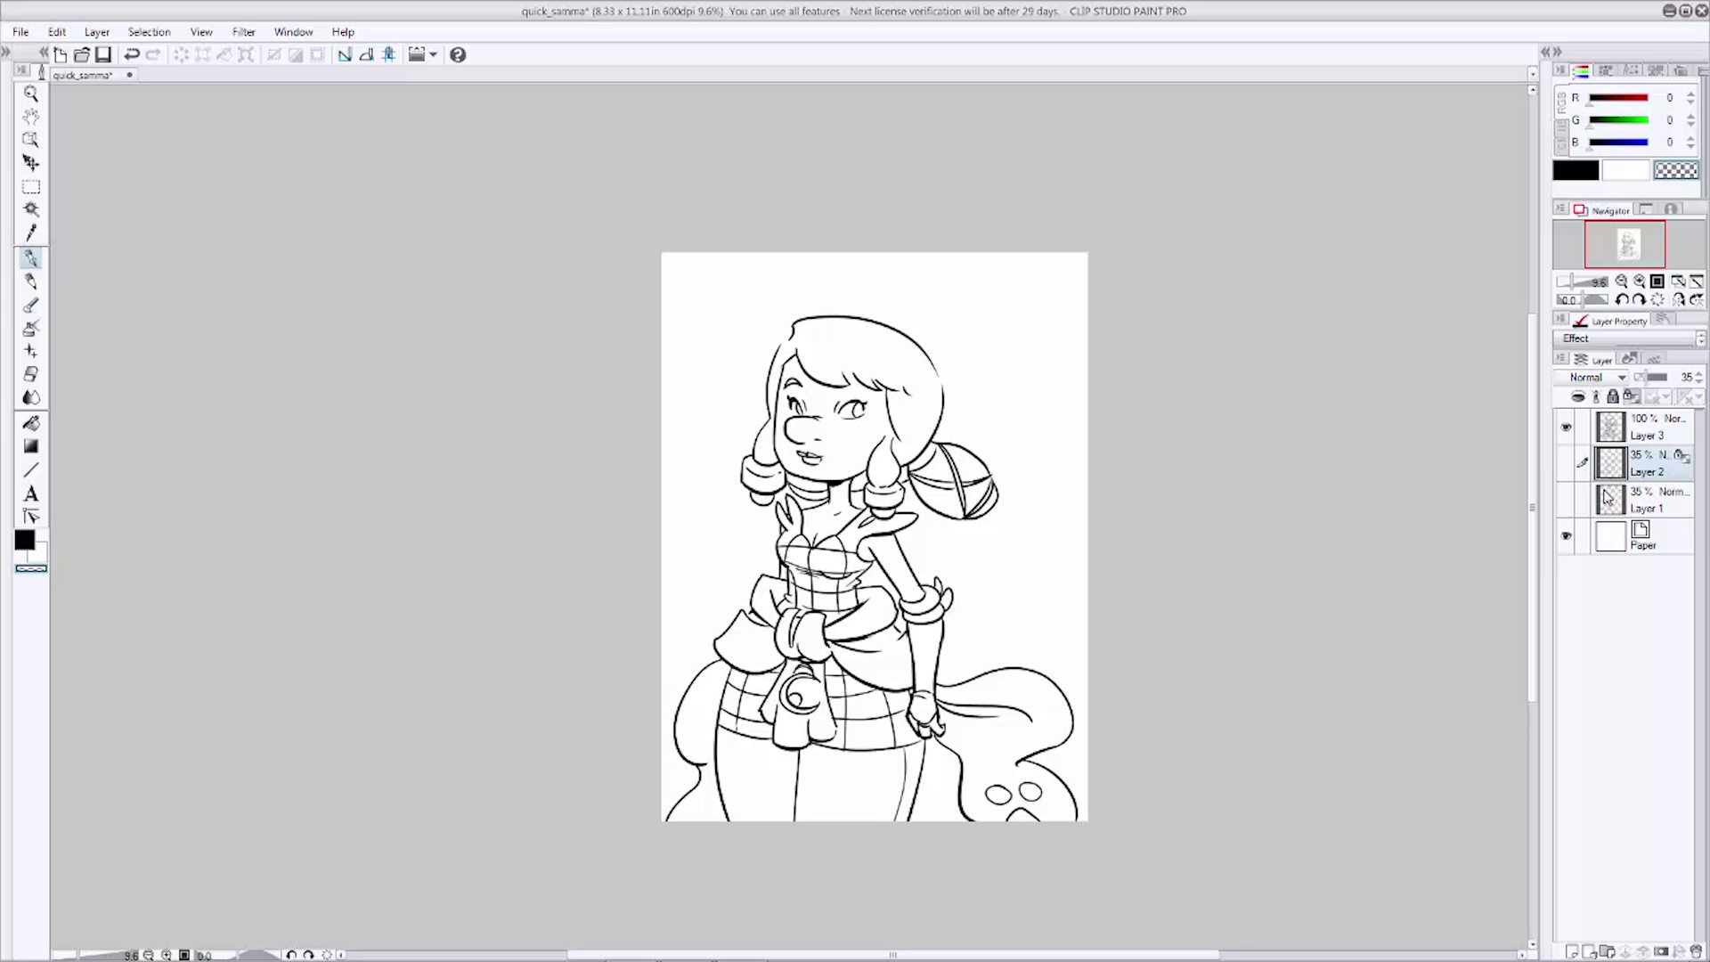
Step: Add a white-filled layer beneath the line art and merge the line art down into it
{"action": "left_click", "coordinate": [1573, 952]}
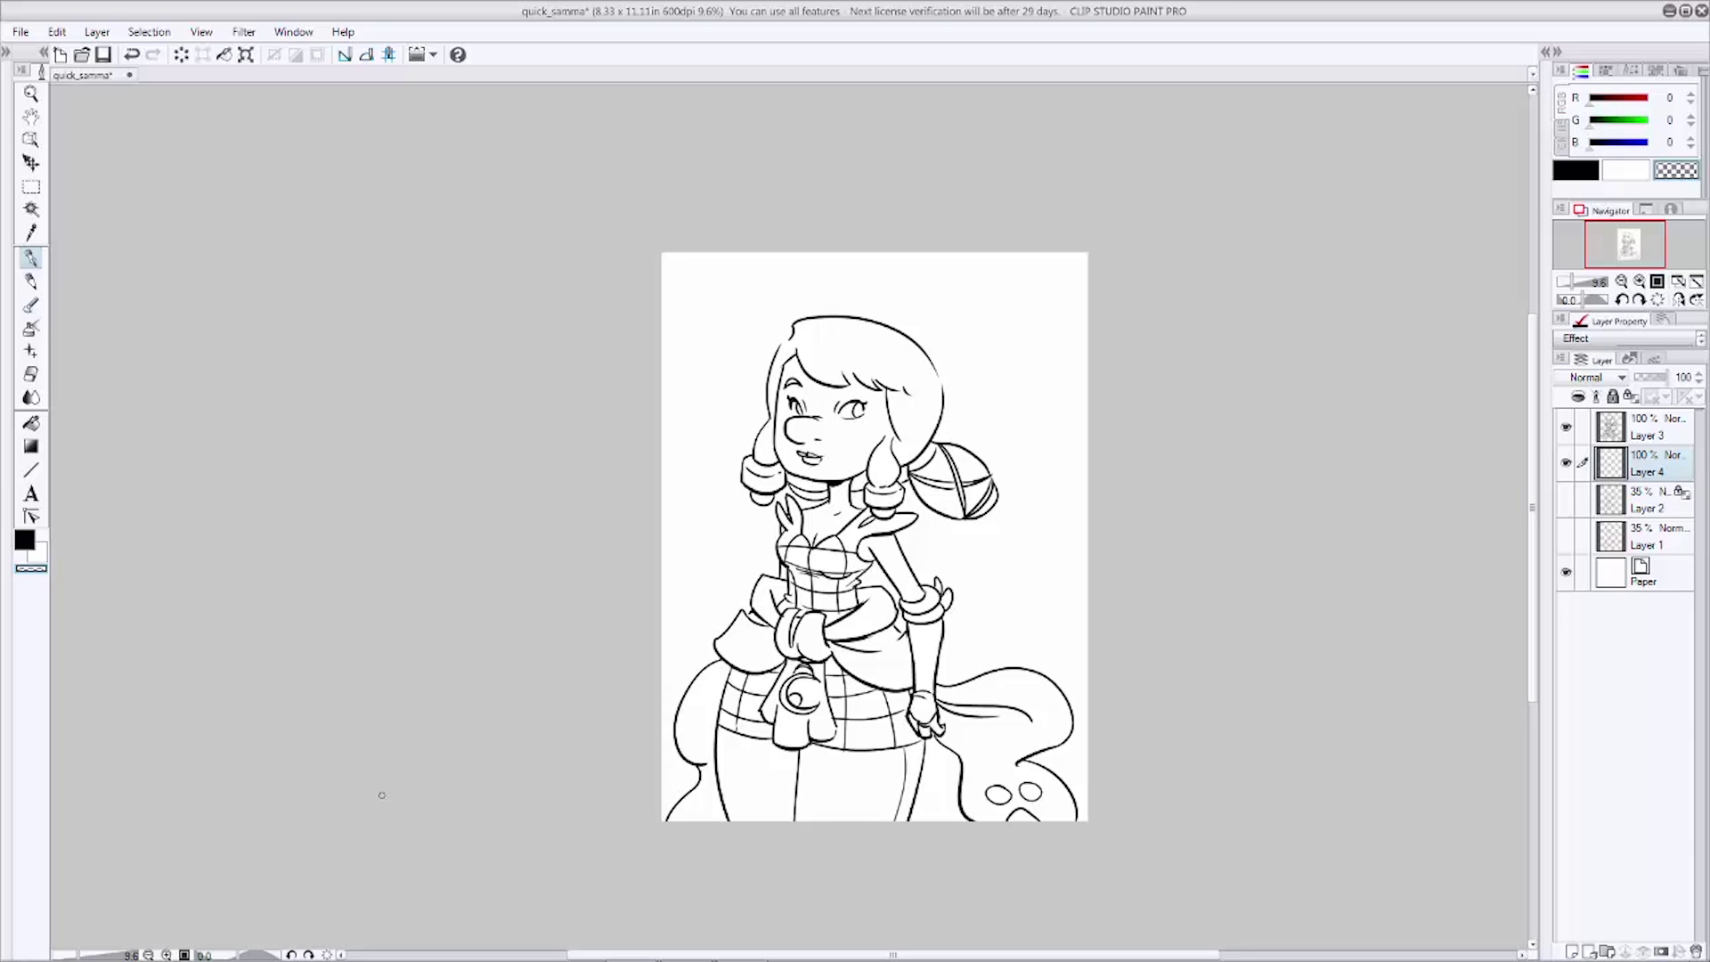
{"action": "left_click", "coordinate": [46, 554]}
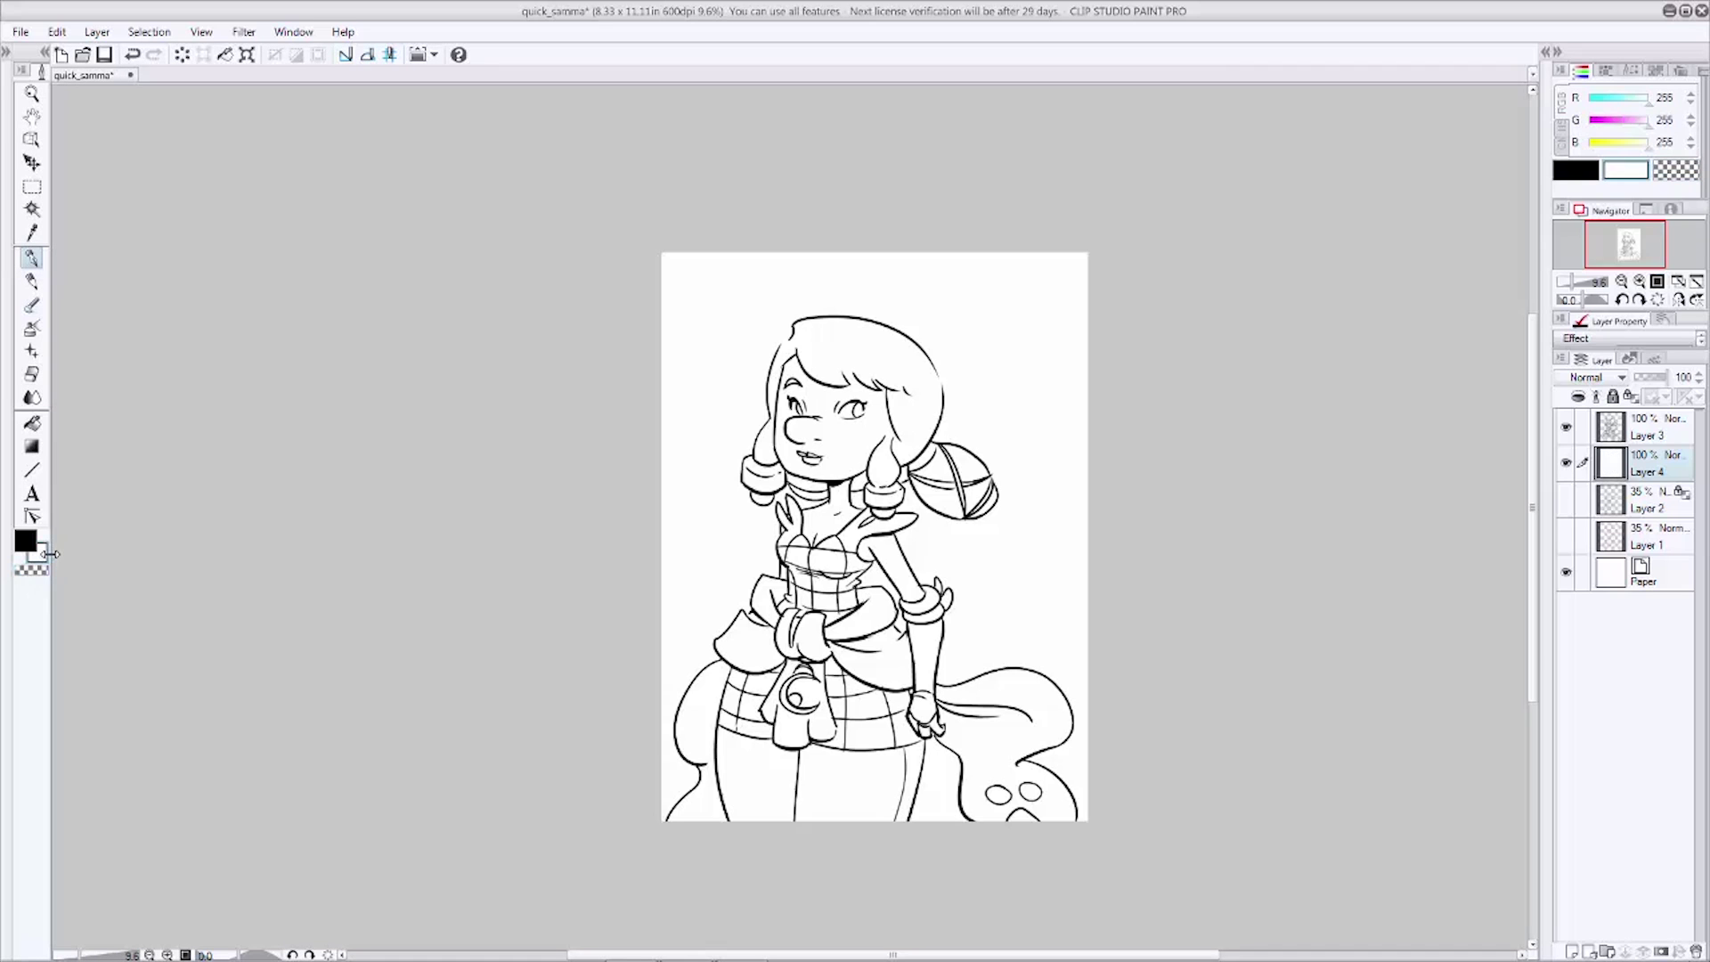
{"action": "left_click", "coordinate": [1604, 440]}
{"action": "key", "text": "ctrl+e"}
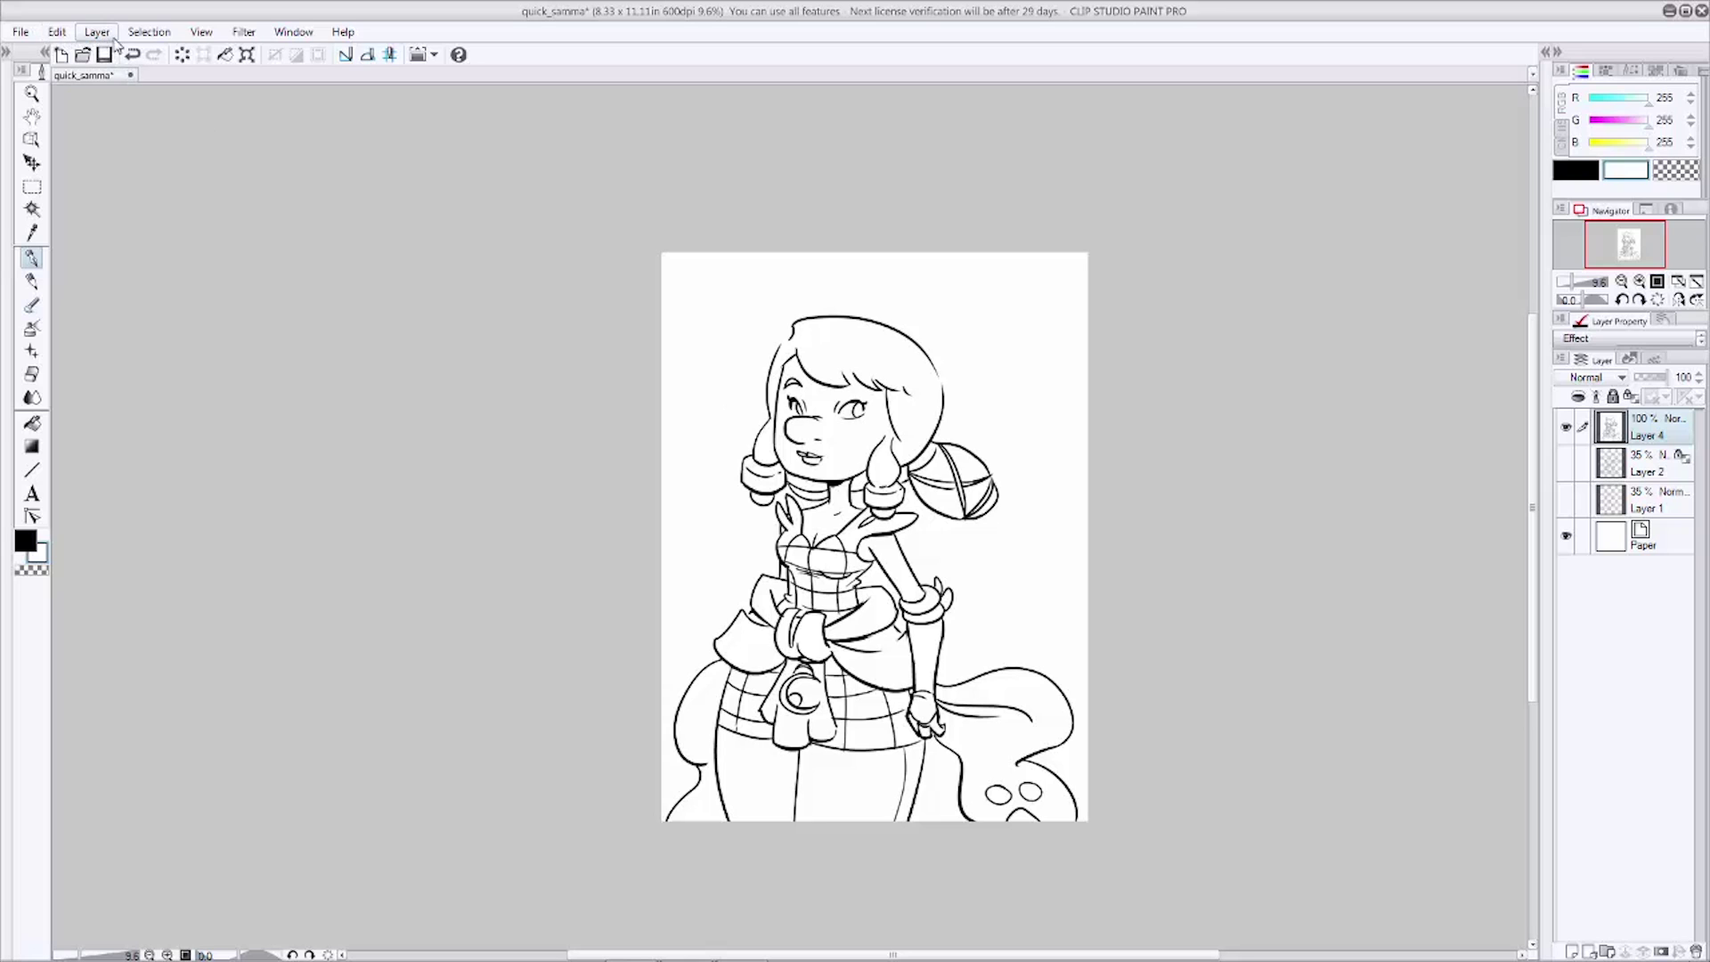
Step: Apply a Binarization tonal correction with a threshold of 155 to the merged line art
{"action": "left_click", "coordinate": [59, 34]}
{"action": "mouse_move", "coordinate": [205, 378]}
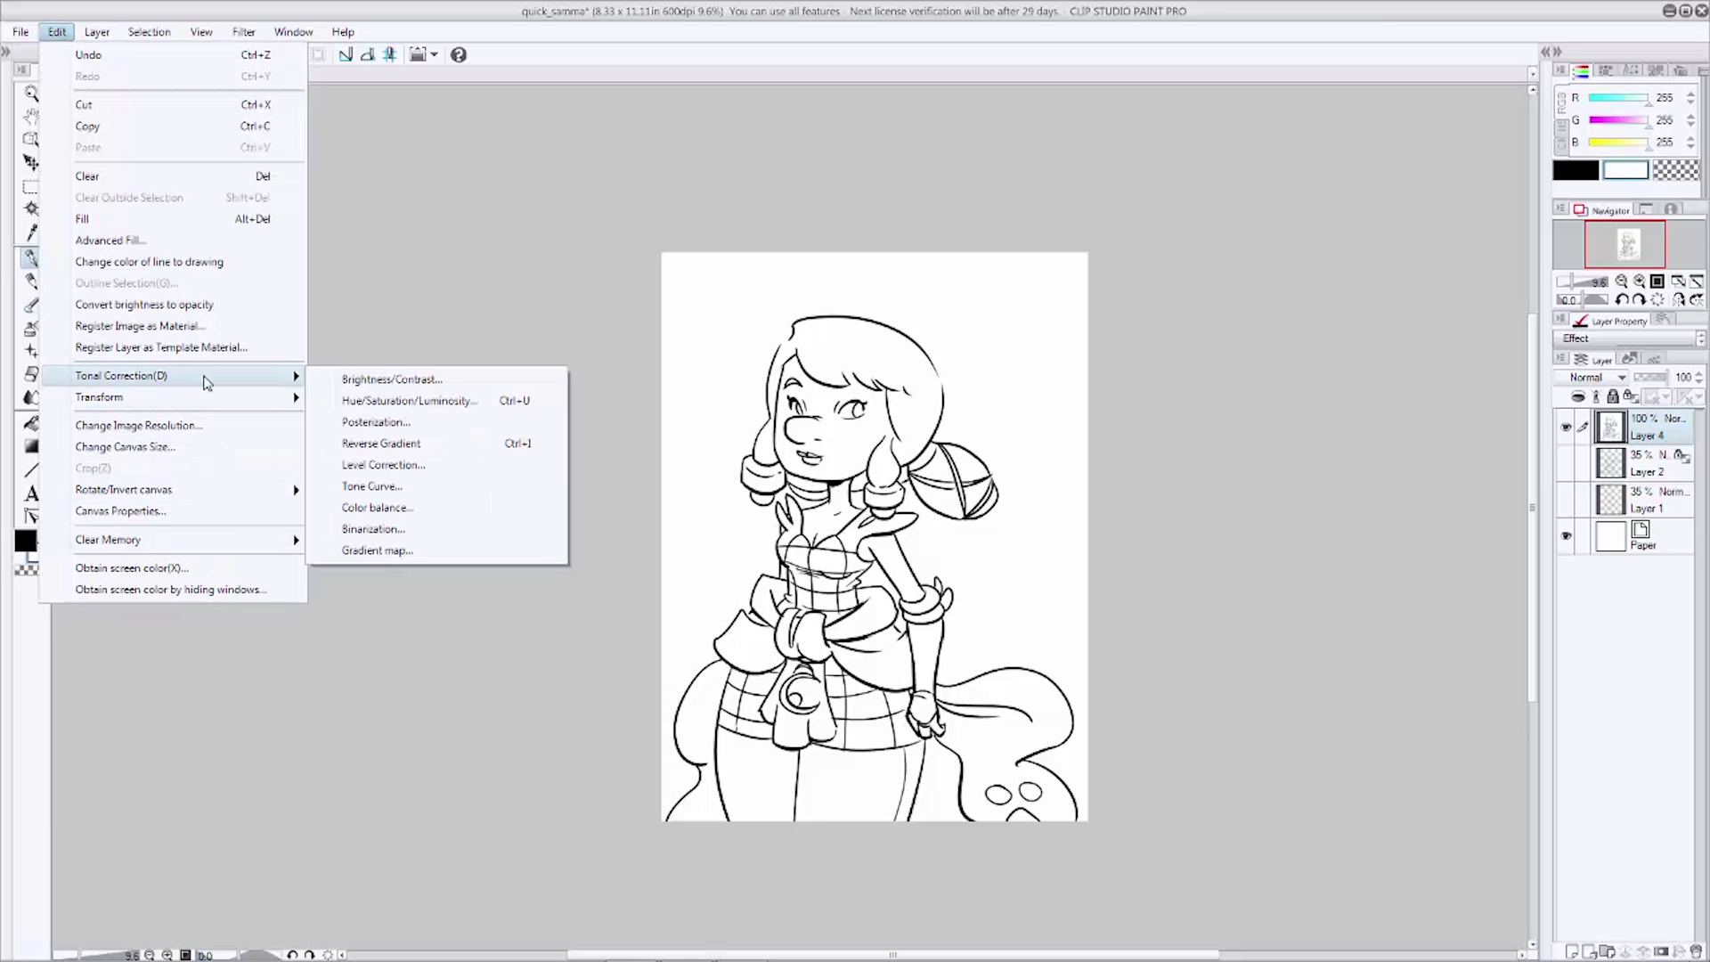
{"action": "left_click", "coordinate": [401, 530]}
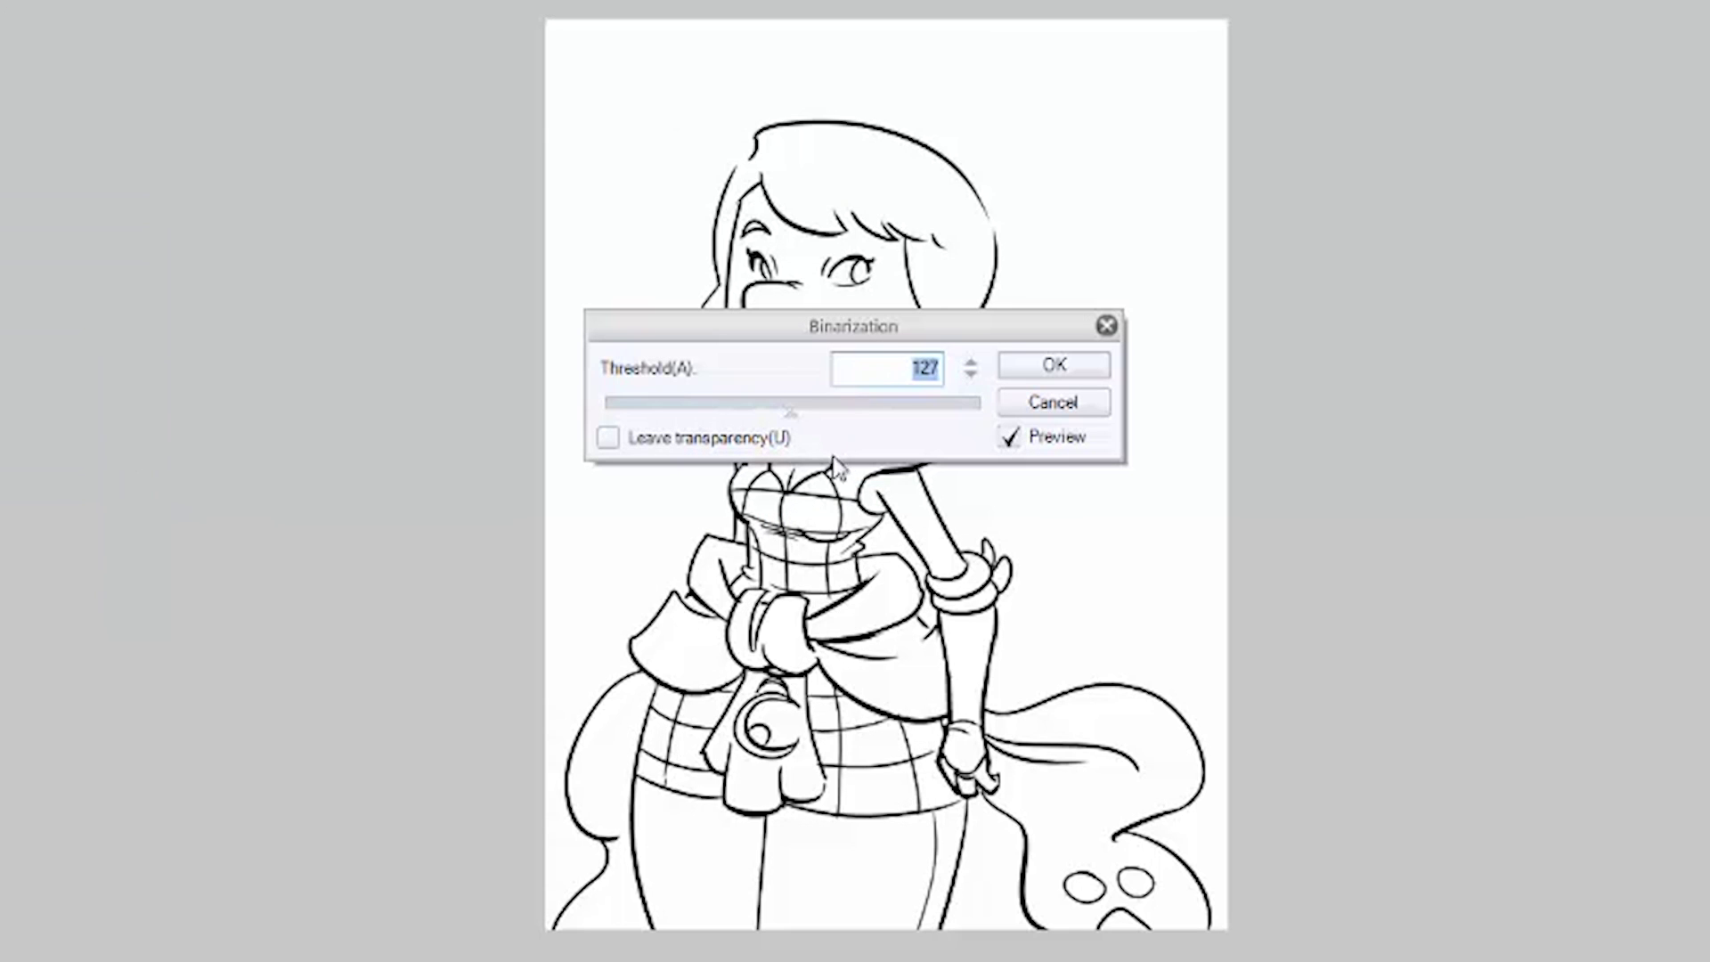
{"action": "left_click_drag", "start_coordinate": [790, 417], "coordinate": [834, 410]}
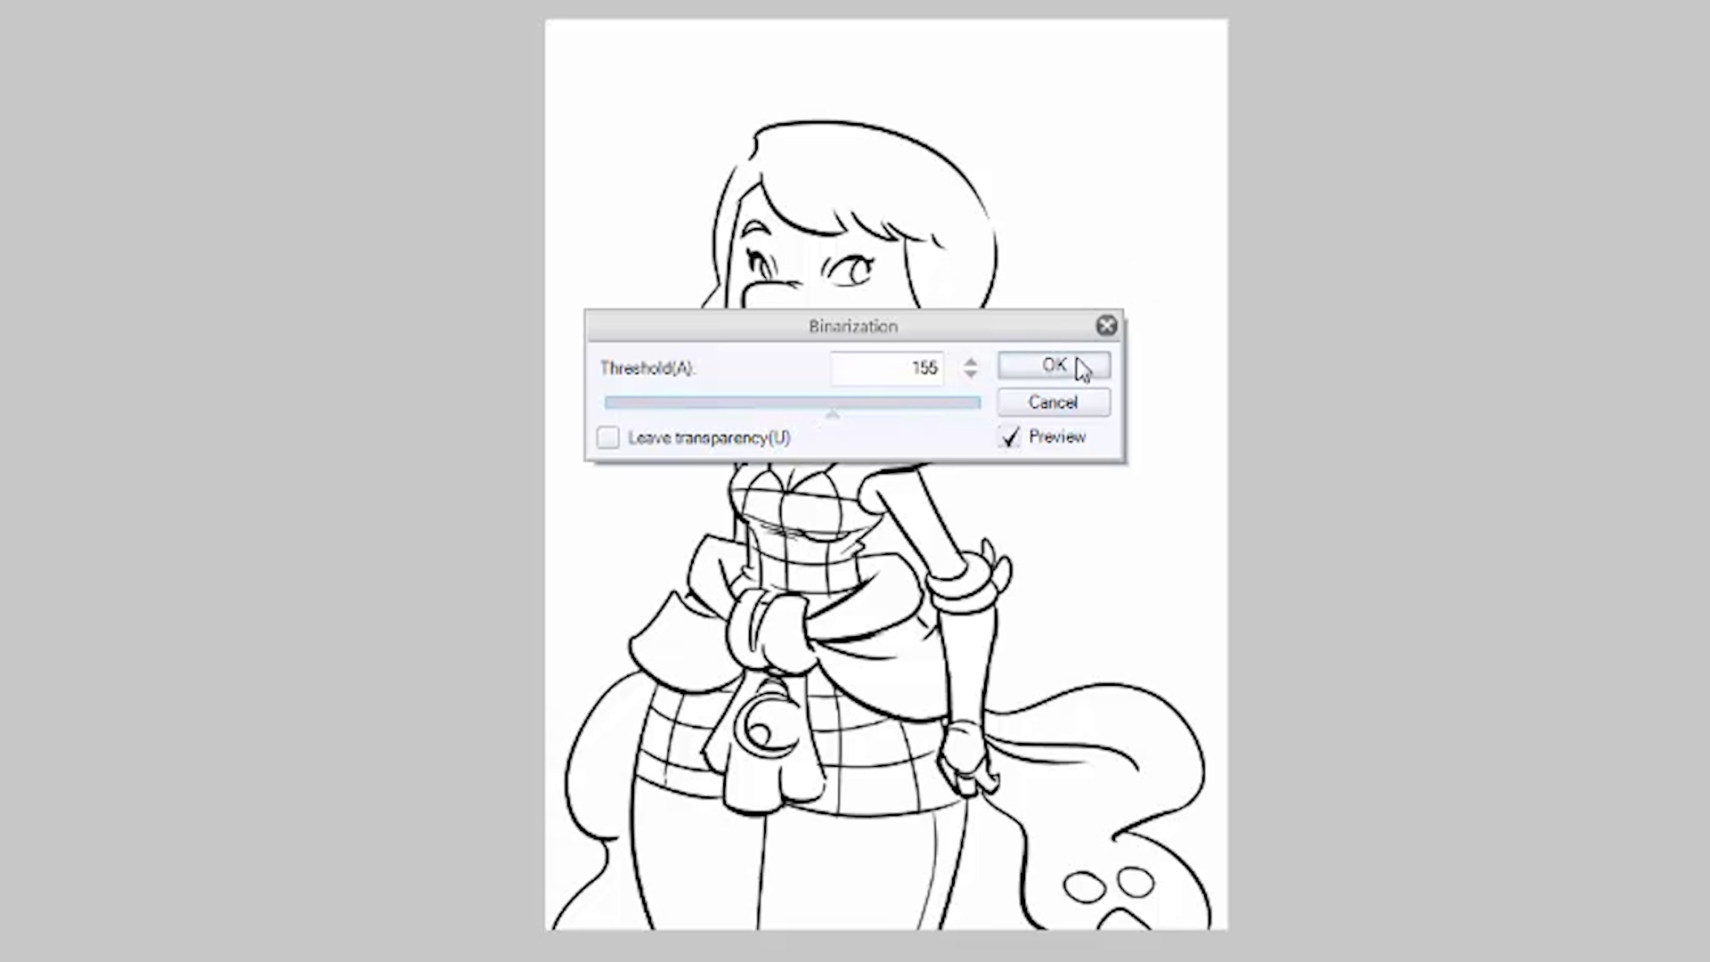
{"action": "left_click", "coordinate": [1055, 365]}
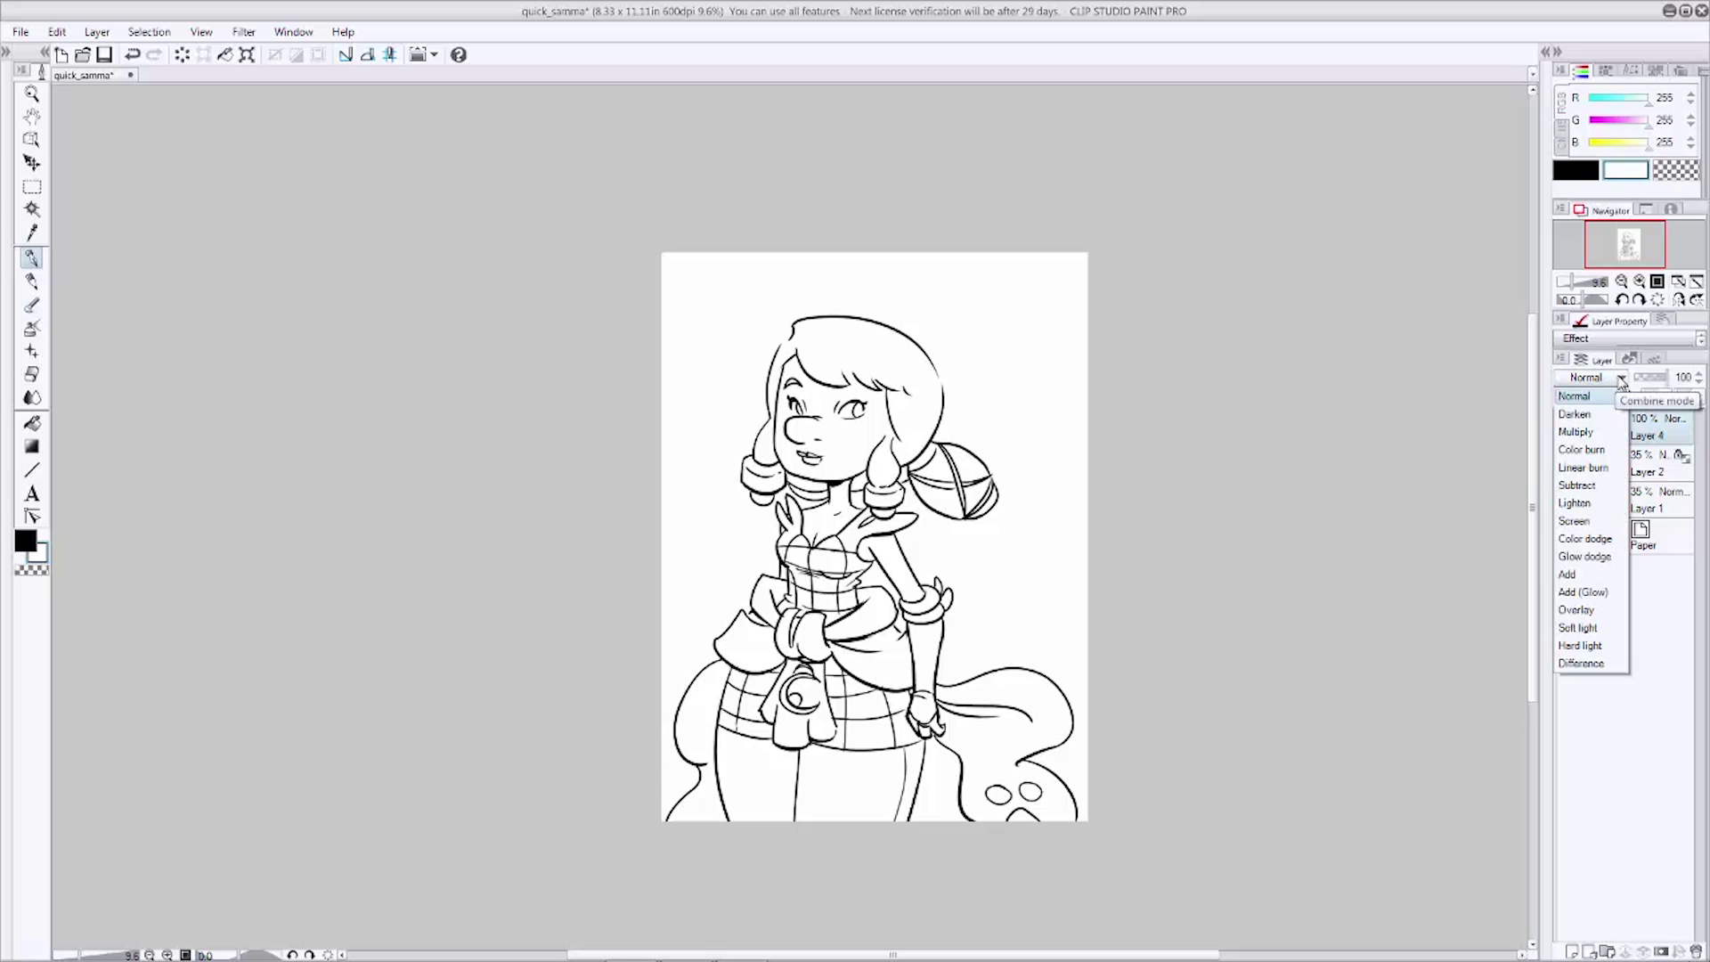
Step: Set the line art layer's blending mode to Multiply and add a new layer directly beneath it
{"action": "left_click", "coordinate": [1588, 432]}
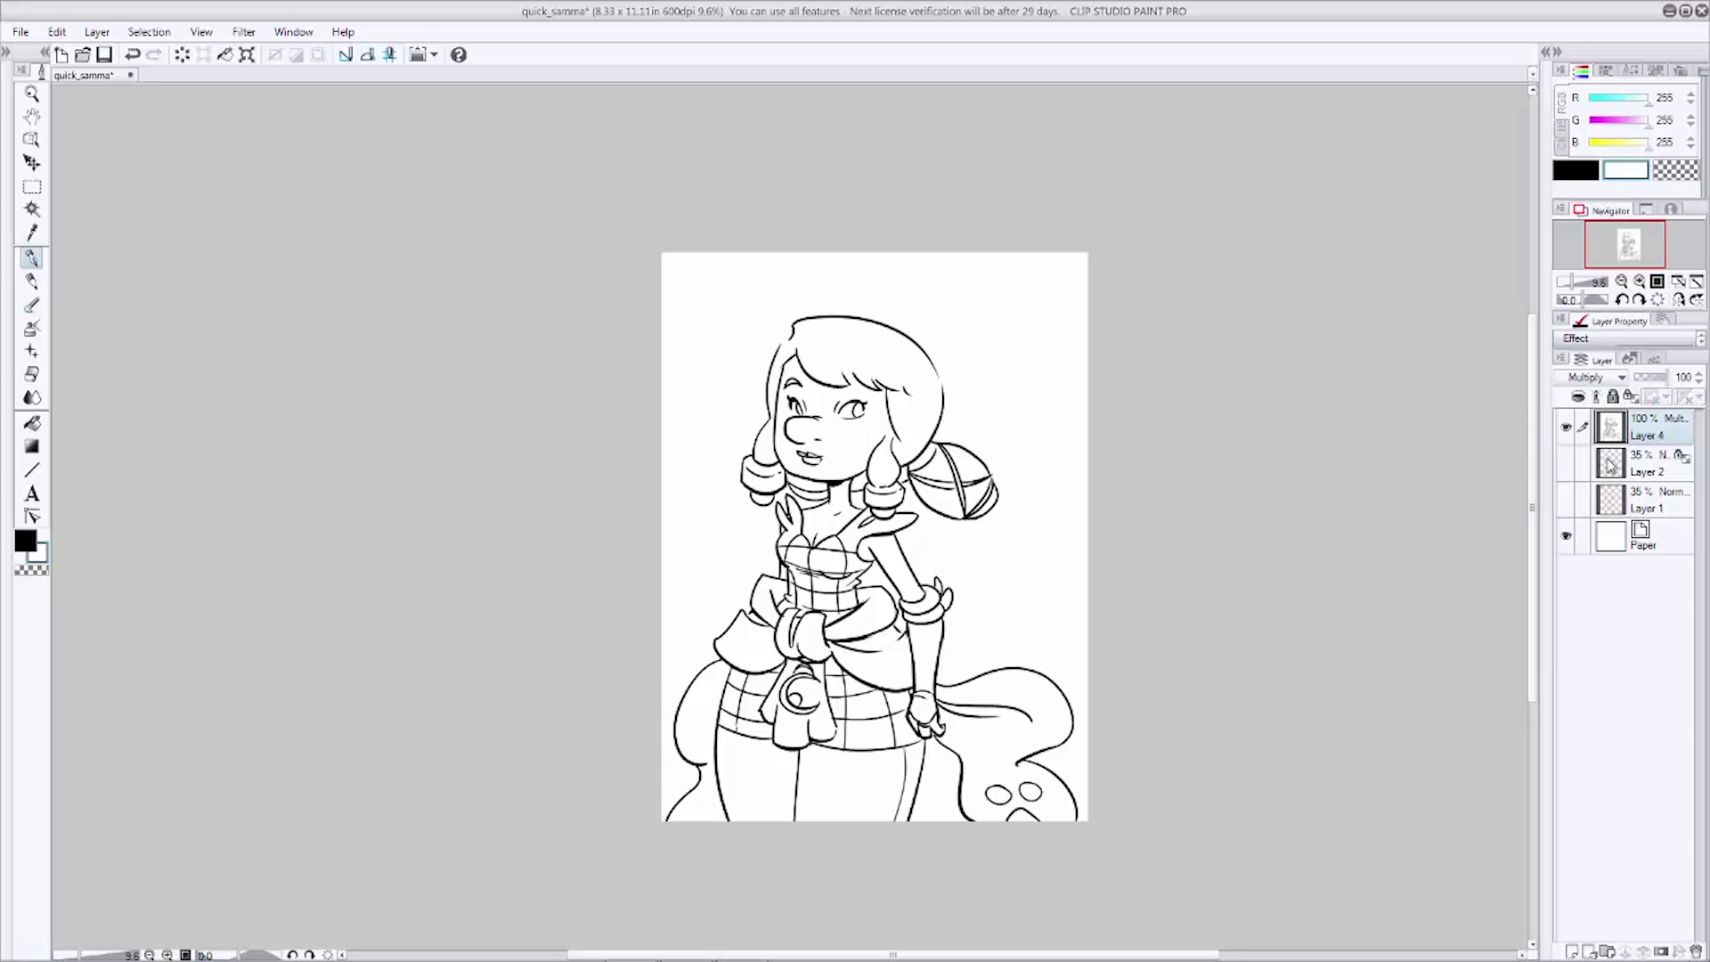
{"action": "left_click", "coordinate": [1652, 474]}
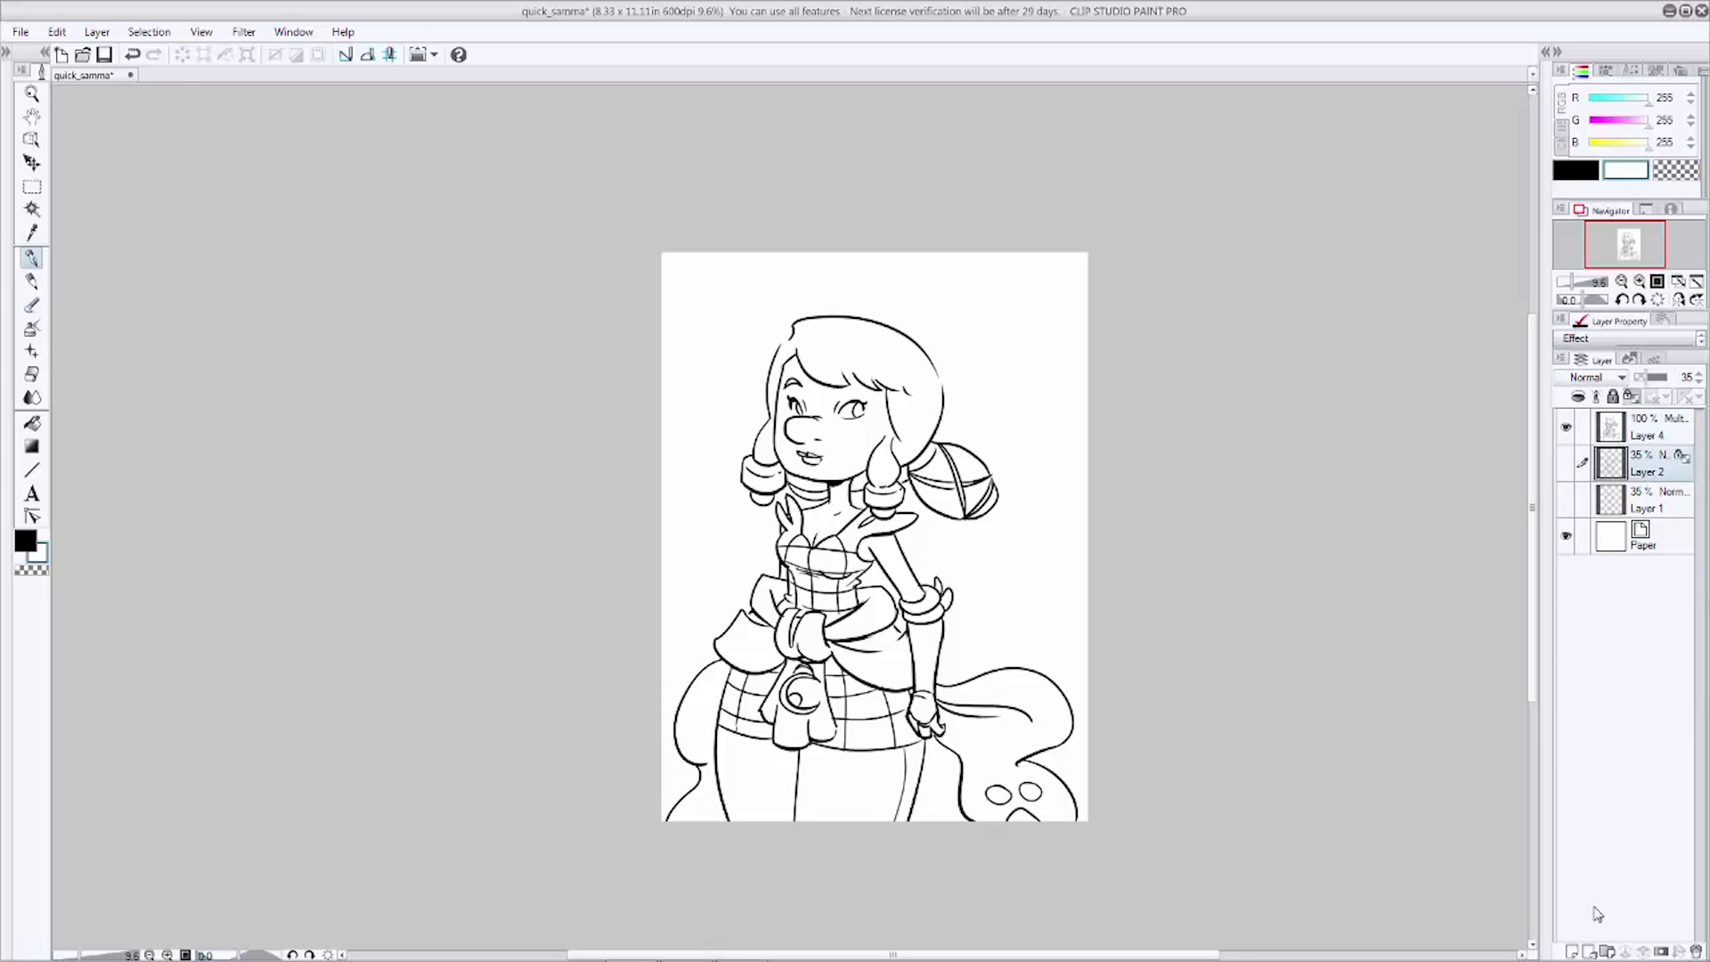
{"action": "left_click", "coordinate": [1572, 951]}
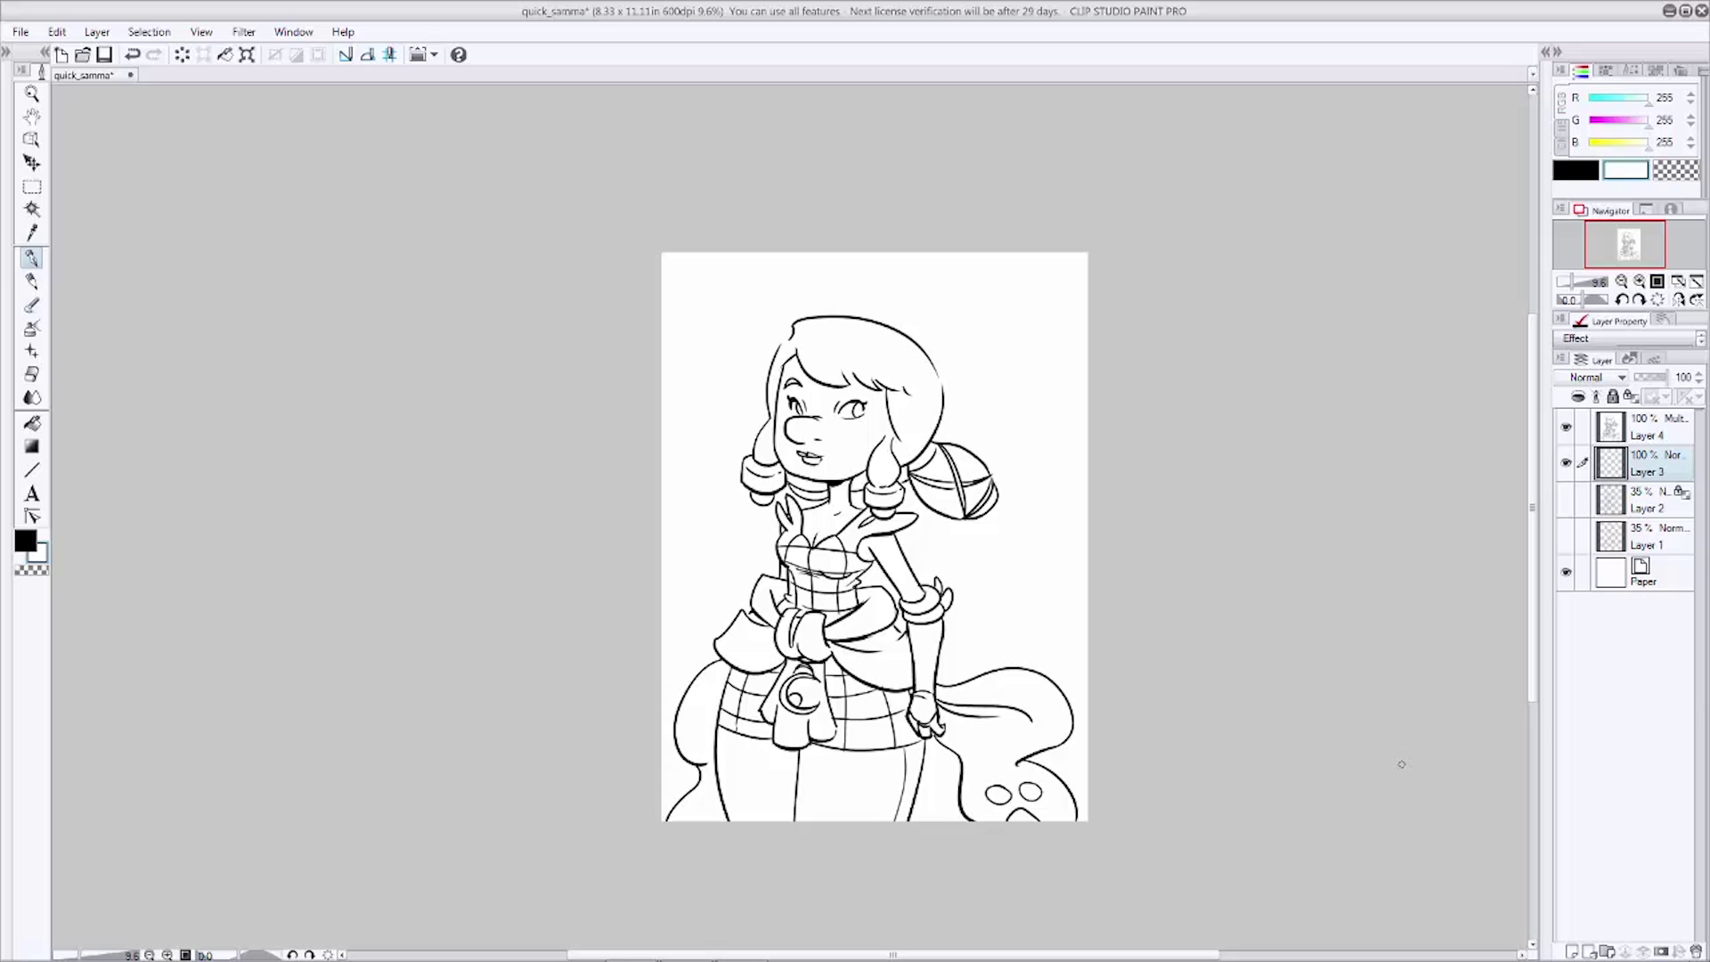
Step: Choose the Fill tool and set the drawing colour to pale yellow, RGB 247, 241, 130
{"action": "left_click", "coordinate": [32, 422]}
{"action": "left_click", "coordinate": [27, 541]}
{"action": "left_click", "coordinate": [696, 407]}
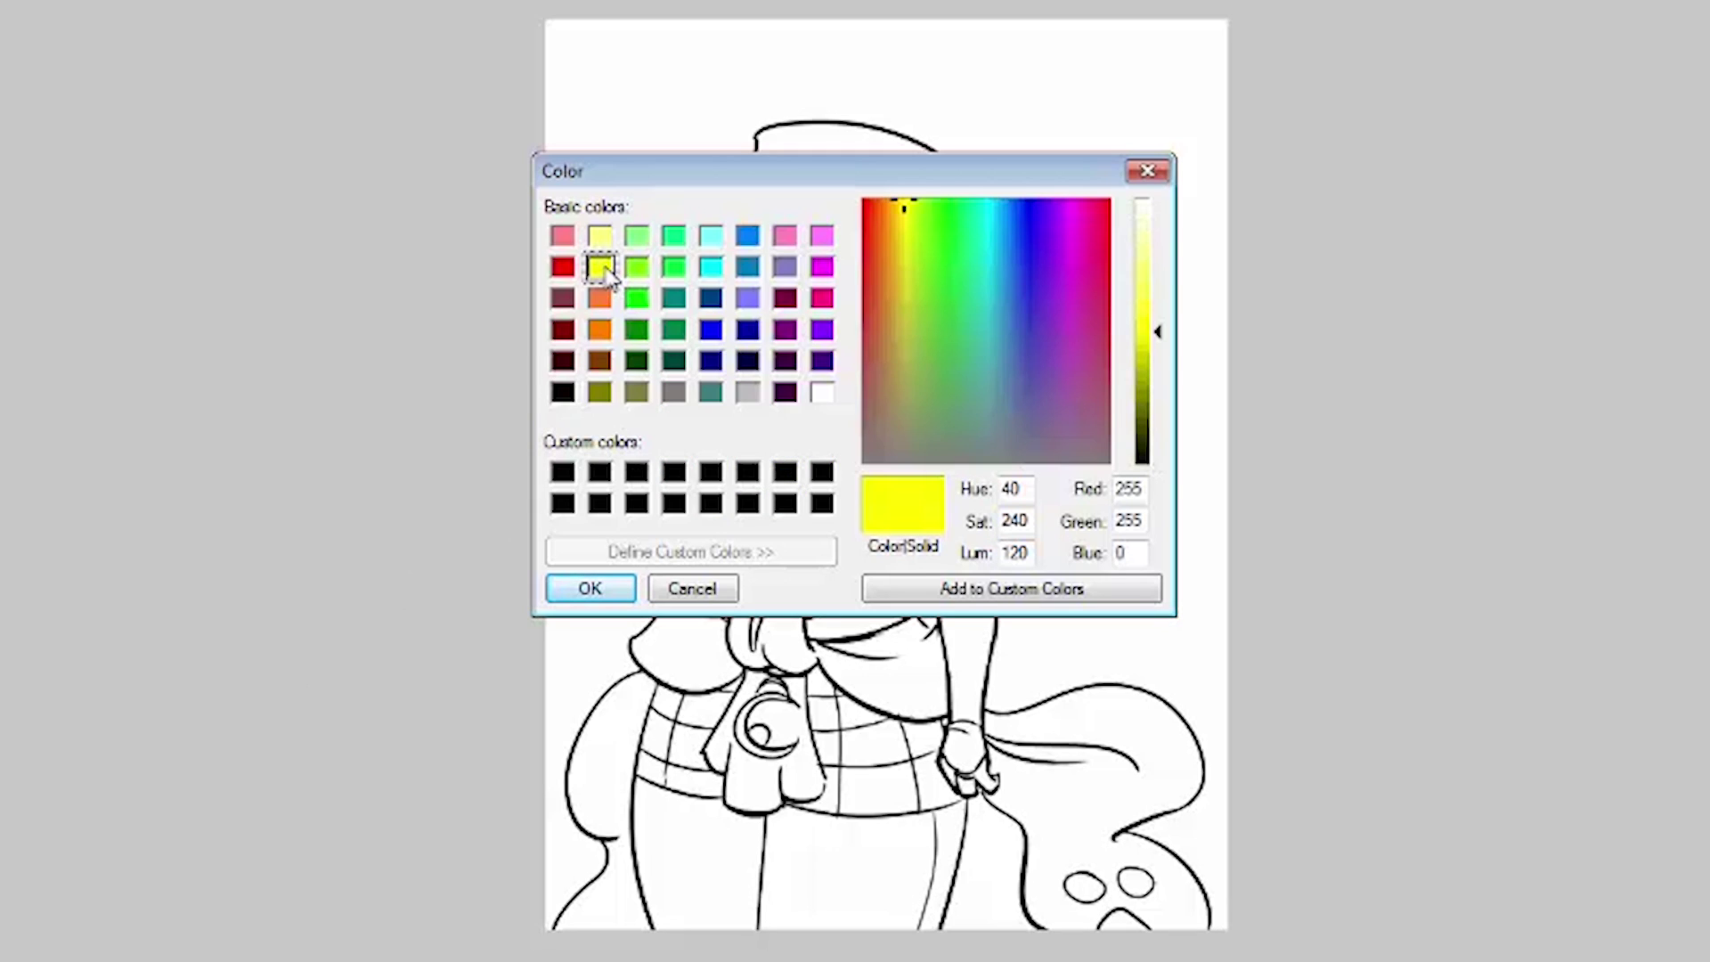
{"action": "left_click_drag", "start_coordinate": [1156, 331], "coordinate": [1158, 269]}
{"action": "left_click", "coordinate": [898, 240]}
{"action": "left_click", "coordinate": [903, 230]}
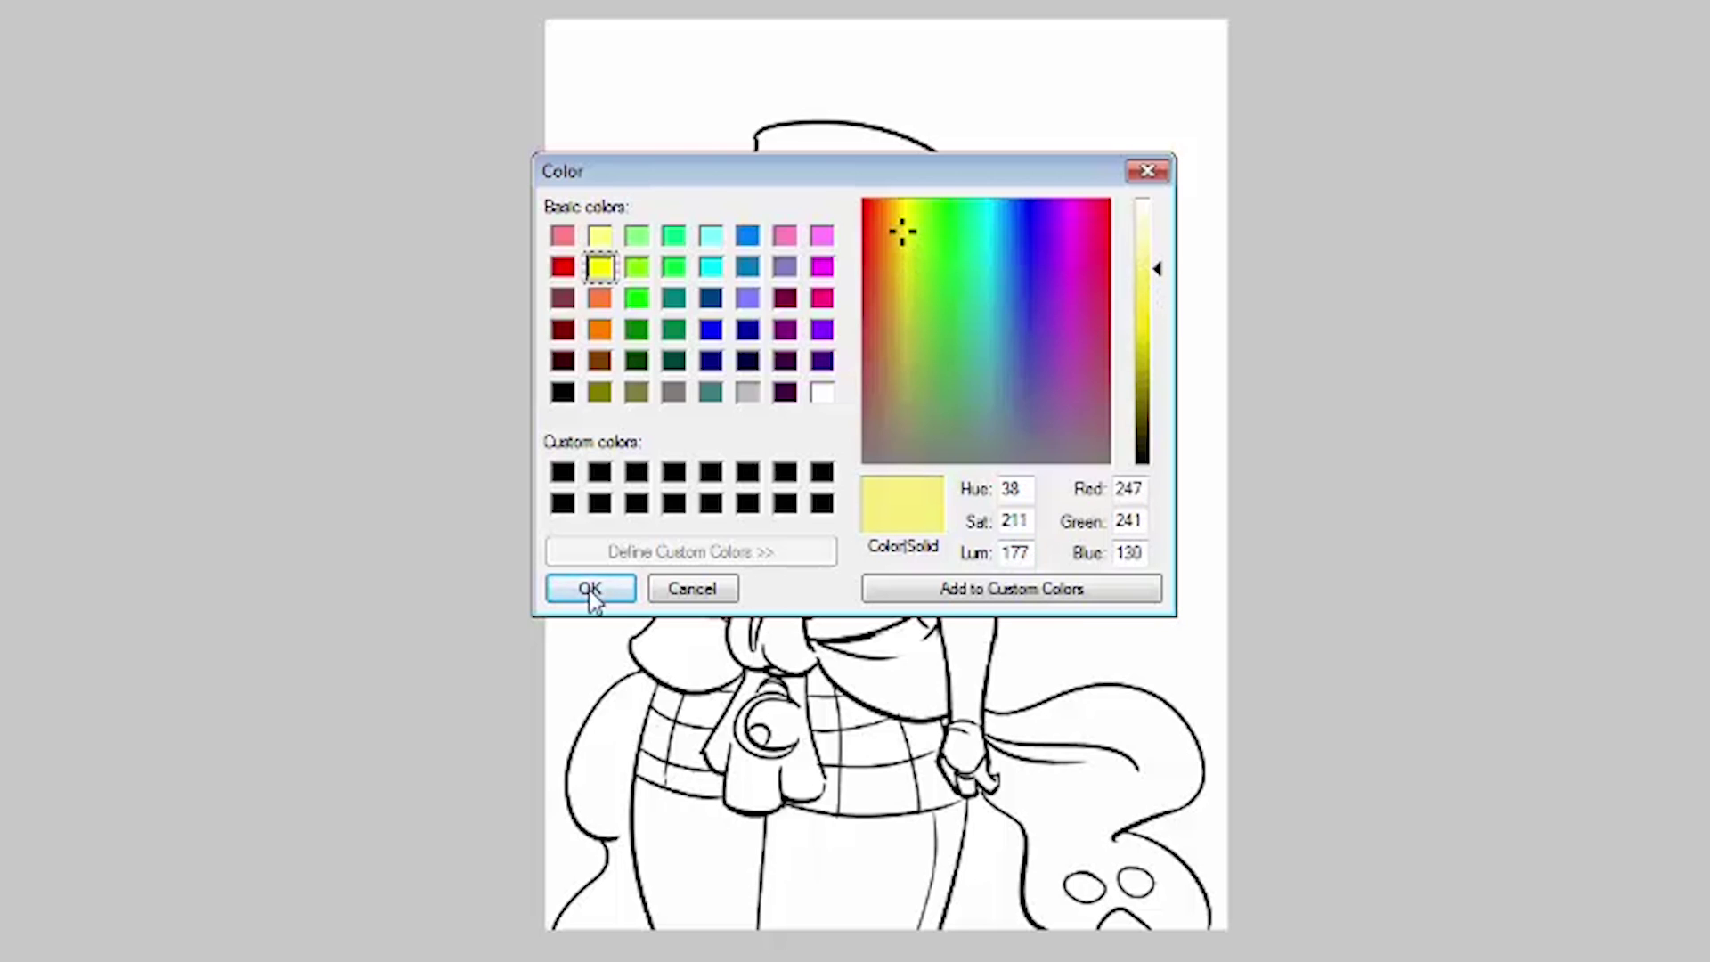
{"action": "left_click", "coordinate": [590, 589]}
Step: Fill the upper bodice and shoulder straps of the plaid dress with pale yellow
{"action": "left_click", "coordinate": [777, 456]}
{"action": "left_click", "coordinate": [771, 480]}
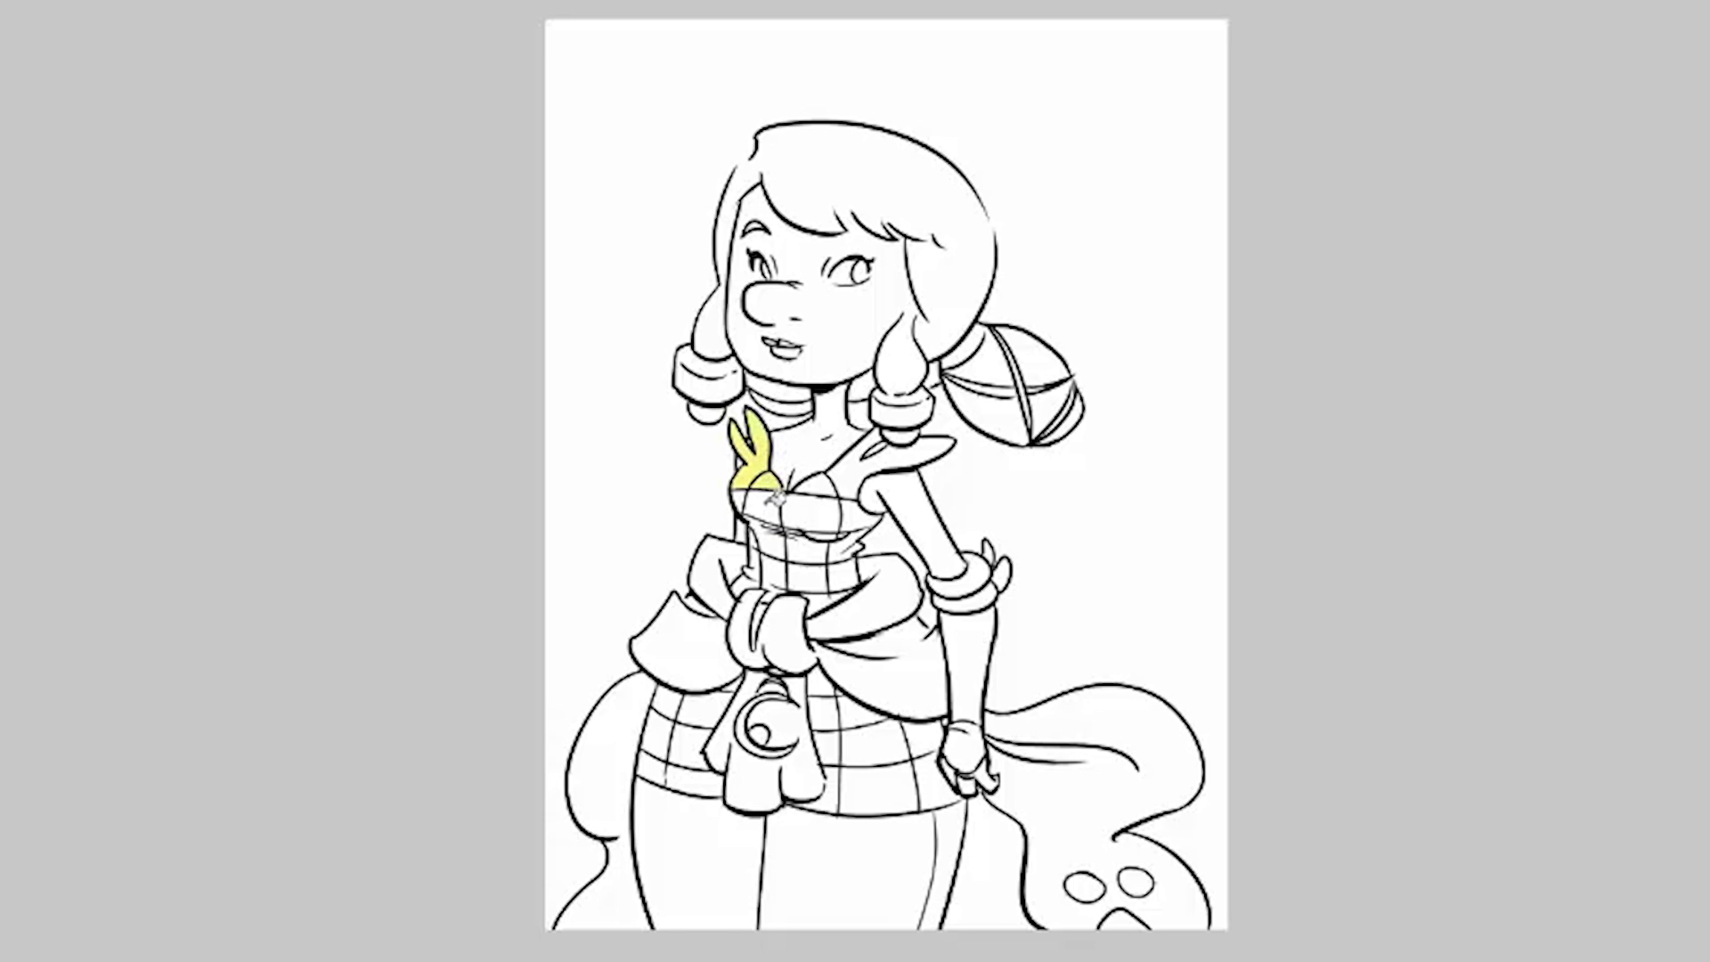
{"action": "left_click", "coordinate": [772, 504]}
{"action": "left_click", "coordinate": [806, 574]}
{"action": "left_click", "coordinate": [830, 557]}
{"action": "left_click", "coordinate": [880, 527]}
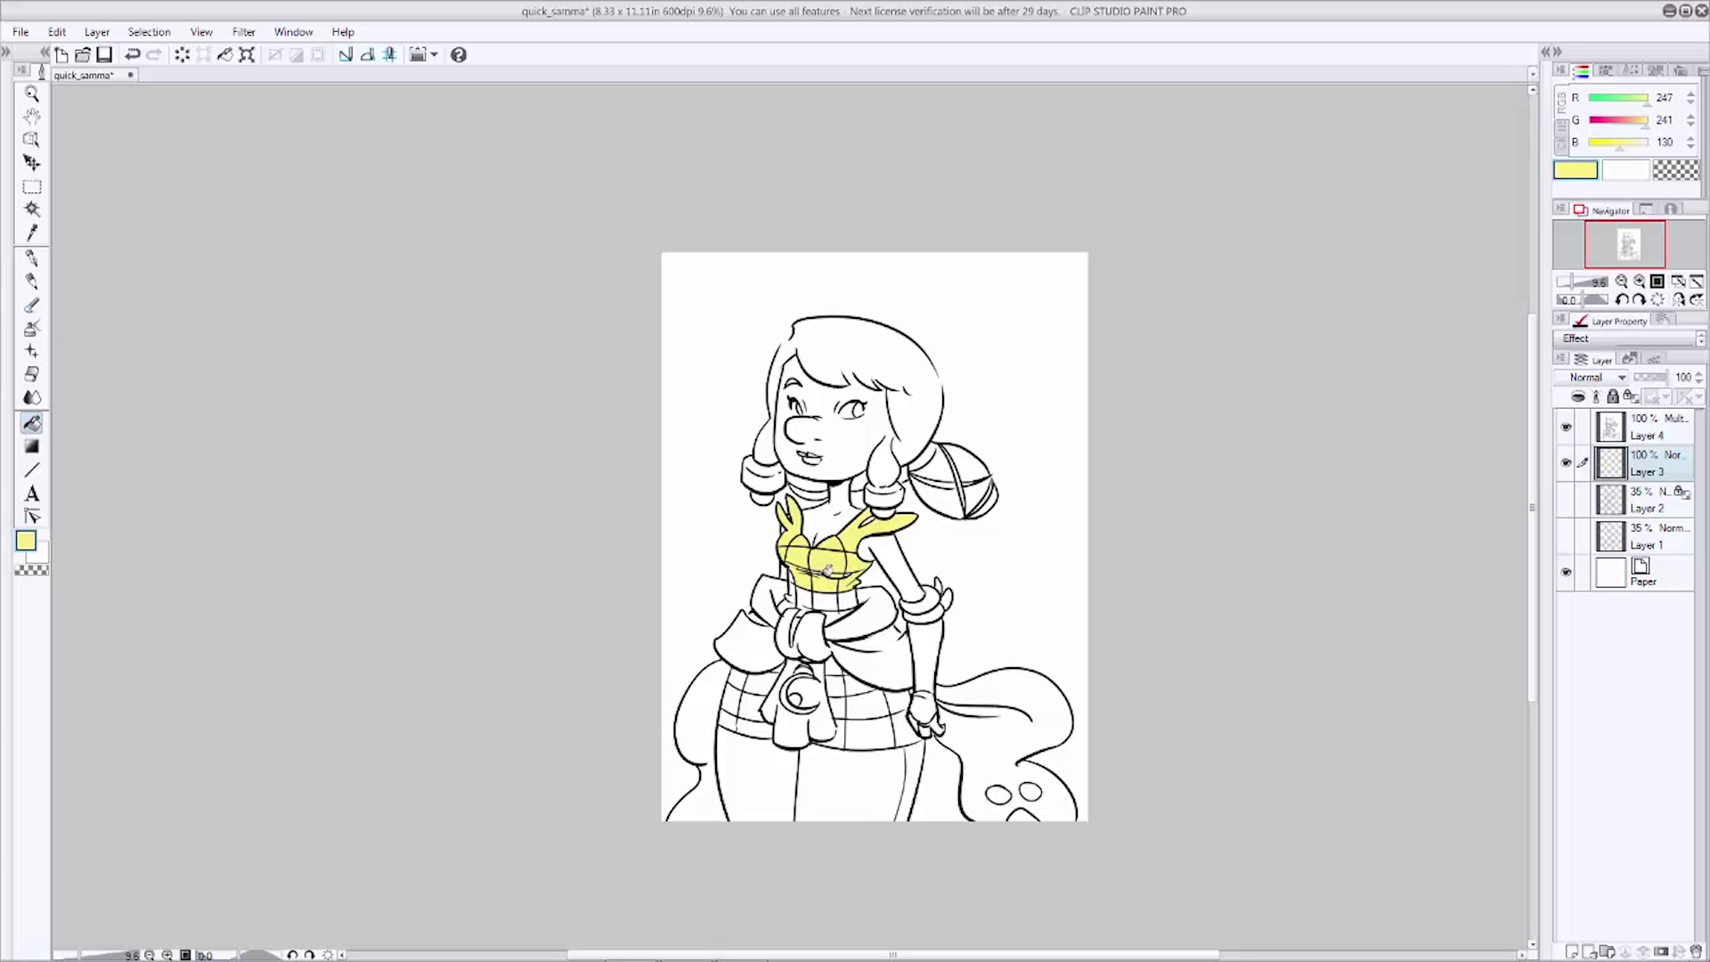
Step: Fill the lower bodice squares and the plaid skirt area left of the sash tail with pale yellow
{"action": "left_click", "coordinate": [847, 600]}
{"action": "left_click", "coordinate": [833, 615]}
{"action": "left_click", "coordinate": [825, 602]}
{"action": "left_click", "coordinate": [807, 602]}
{"action": "left_click", "coordinate": [804, 591]}
{"action": "mouse_move", "coordinate": [764, 678]}
{"action": "left_mouse_down"}
{"action": "mouse_move", "coordinate": [734, 699]}
{"action": "mouse_move", "coordinate": [751, 723]}
{"action": "left_mouse_up"}
{"action": "left_click", "coordinate": [842, 667]}
{"action": "left_click", "coordinate": [835, 686]}
{"action": "left_click", "coordinate": [868, 702]}
{"action": "left_click", "coordinate": [857, 721]}
{"action": "left_click", "coordinate": [846, 732]}
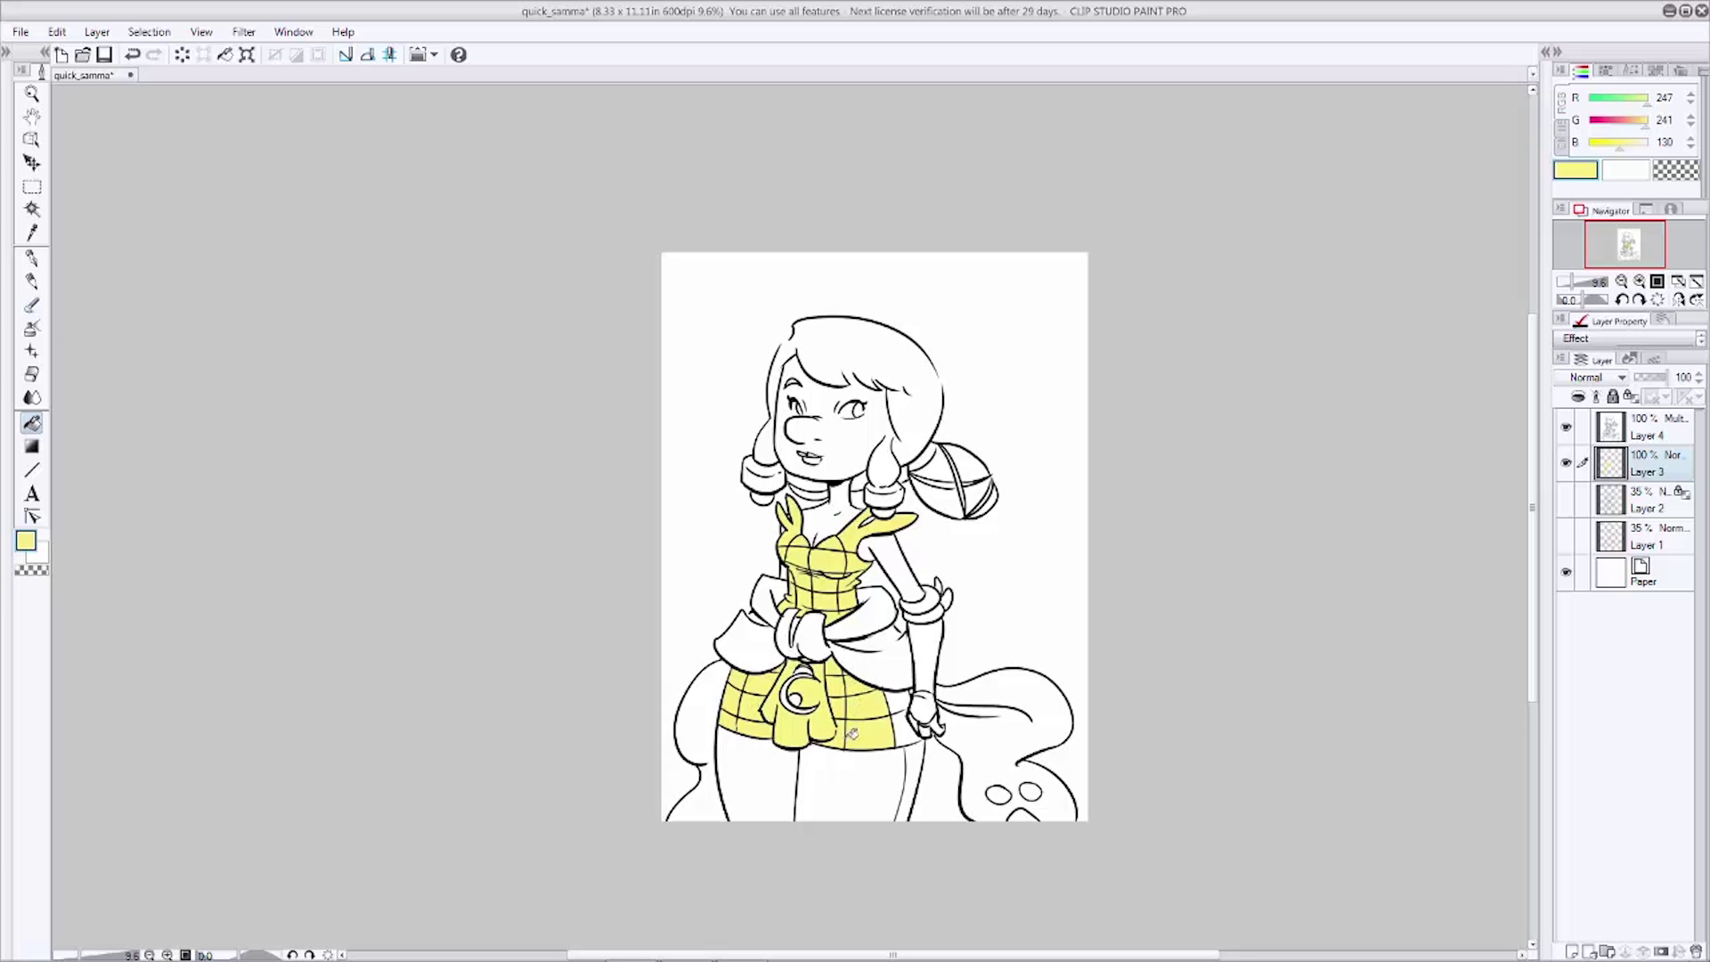
{"action": "key", "text": "ctrl+z"}
{"action": "key", "text": "ctrl+z"}
{"action": "key", "text": "ctrl+z"}
{"action": "key", "text": "ctrl+z"}
{"action": "key", "text": "ctrl+z"}
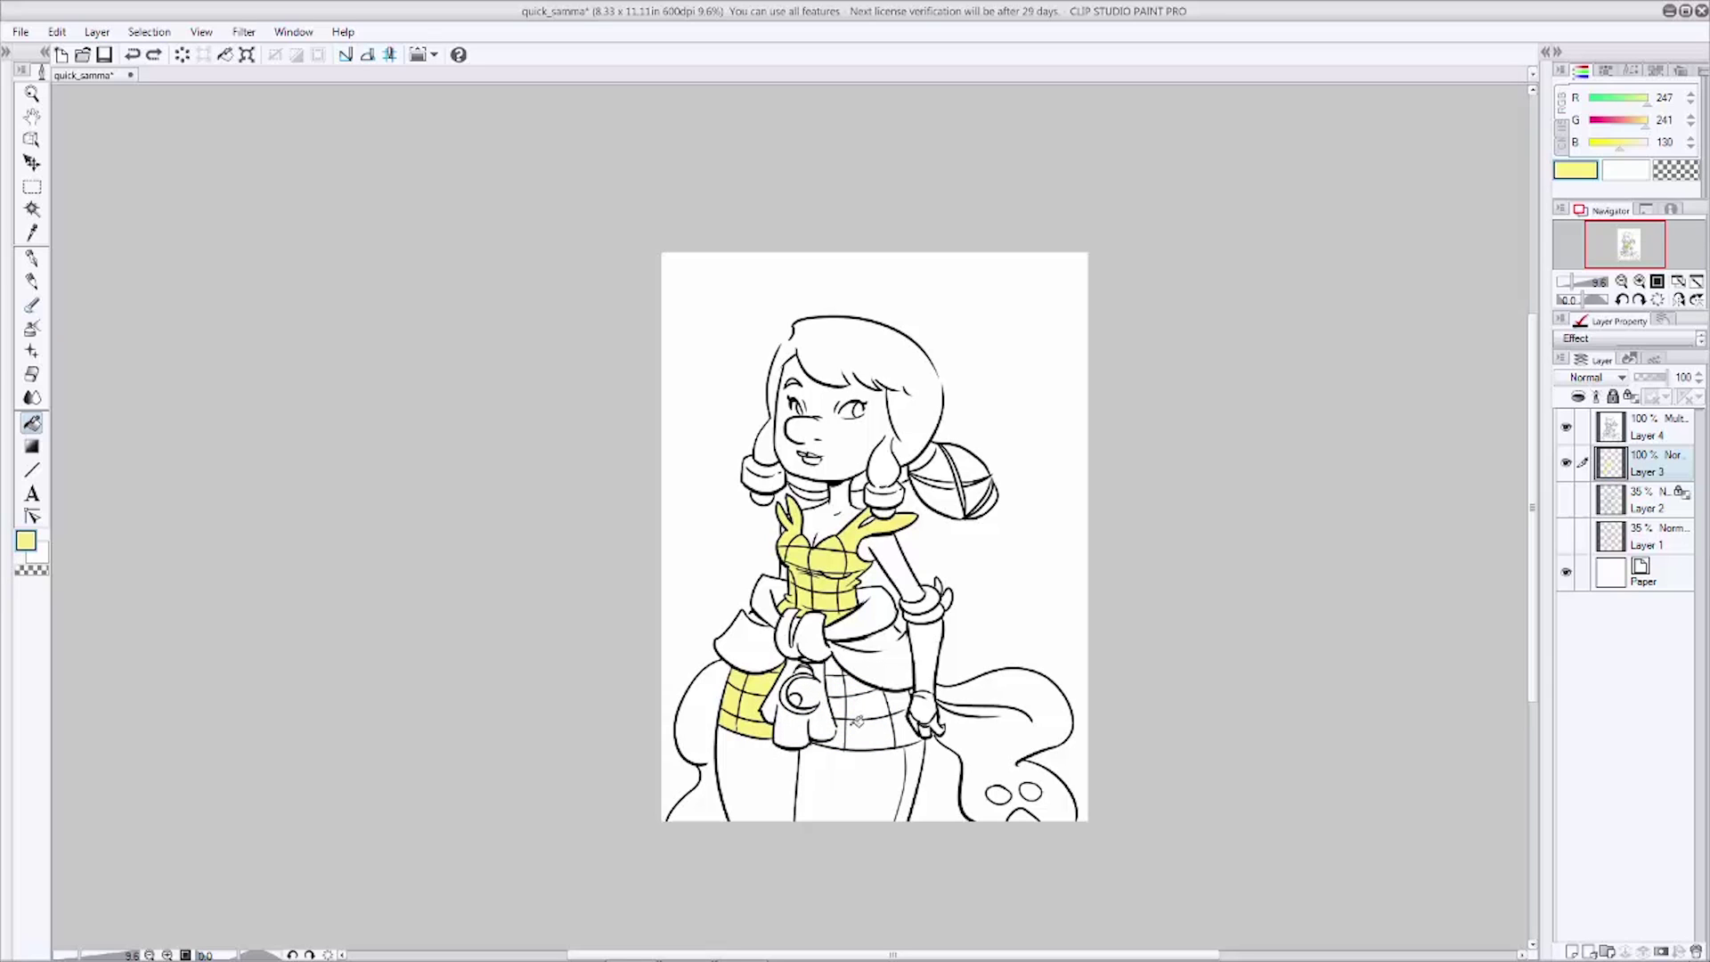
Step: Close the gap at the sash tail's edge, then fill the right part of the skirt and the glove with pale yellow
{"action": "left_click", "coordinate": [43, 258]}
{"action": "left_click_drag", "start_coordinate": [837, 727], "coordinate": [840, 730]}
{"action": "left_click", "coordinate": [34, 423]}
{"action": "left_click", "coordinate": [871, 711]}
{"action": "left_click", "coordinate": [875, 702]}
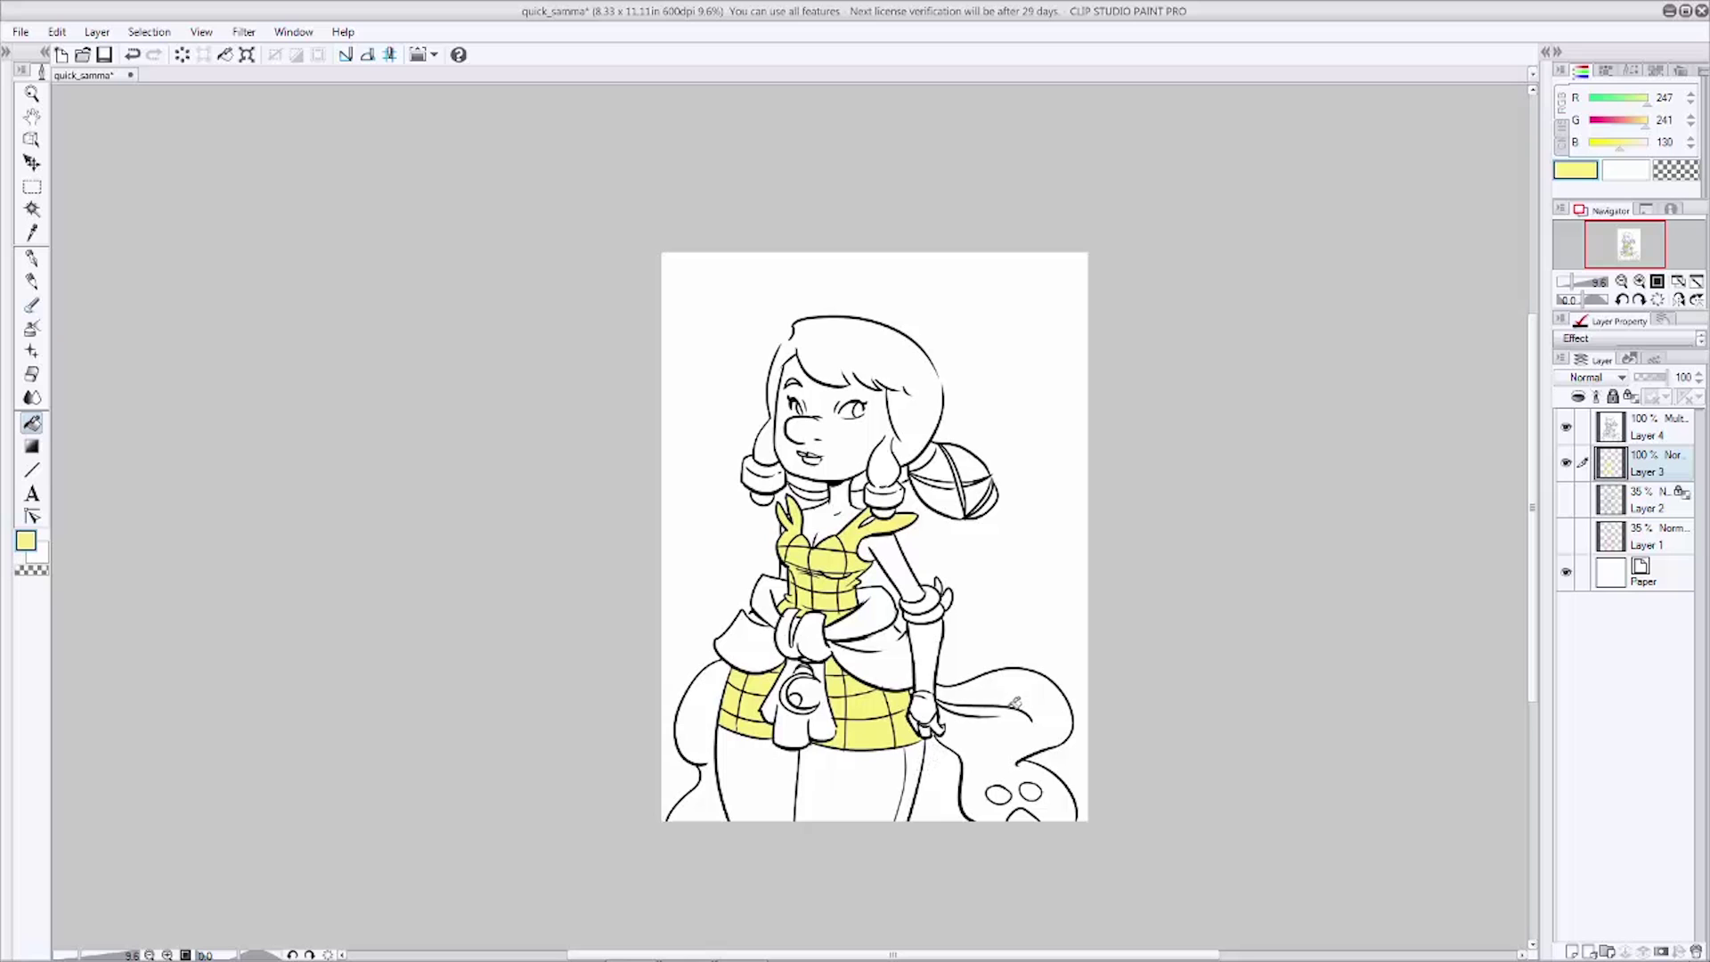
{"action": "left_click", "coordinate": [928, 643]}
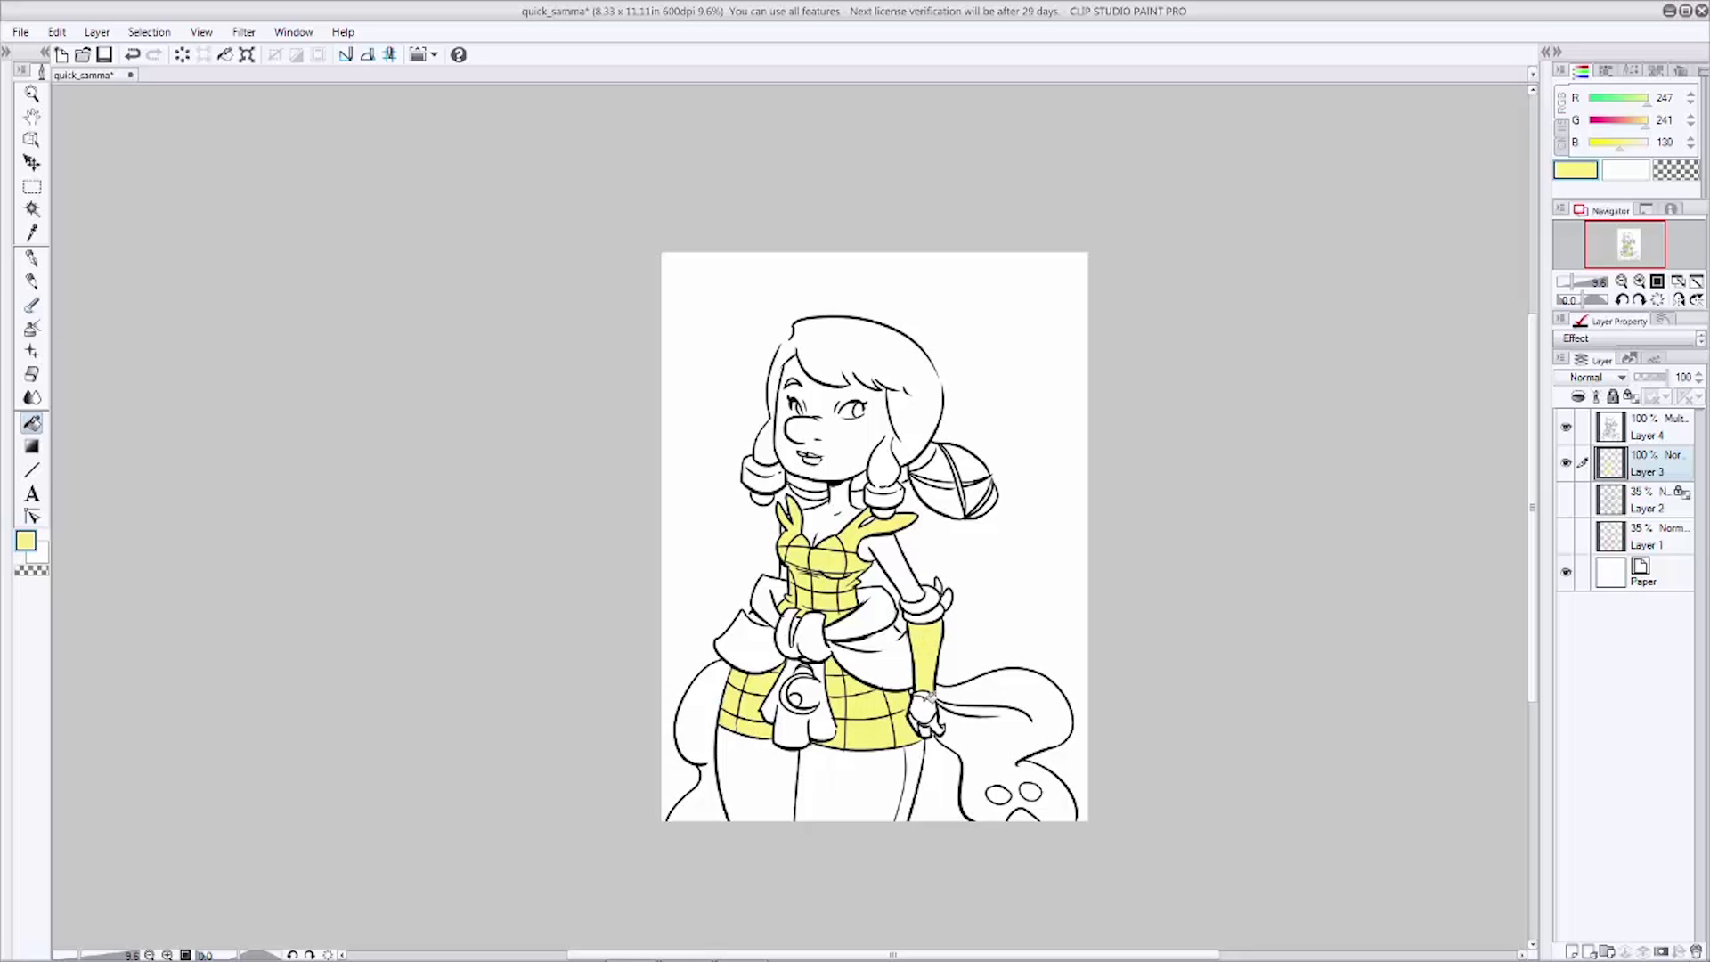
Step: Fill the waist bow, its knot and the hanging sash tail with red, RGB 227, 94, 60
{"action": "left_click", "coordinate": [29, 540]}
{"action": "left_click", "coordinate": [924, 431]}
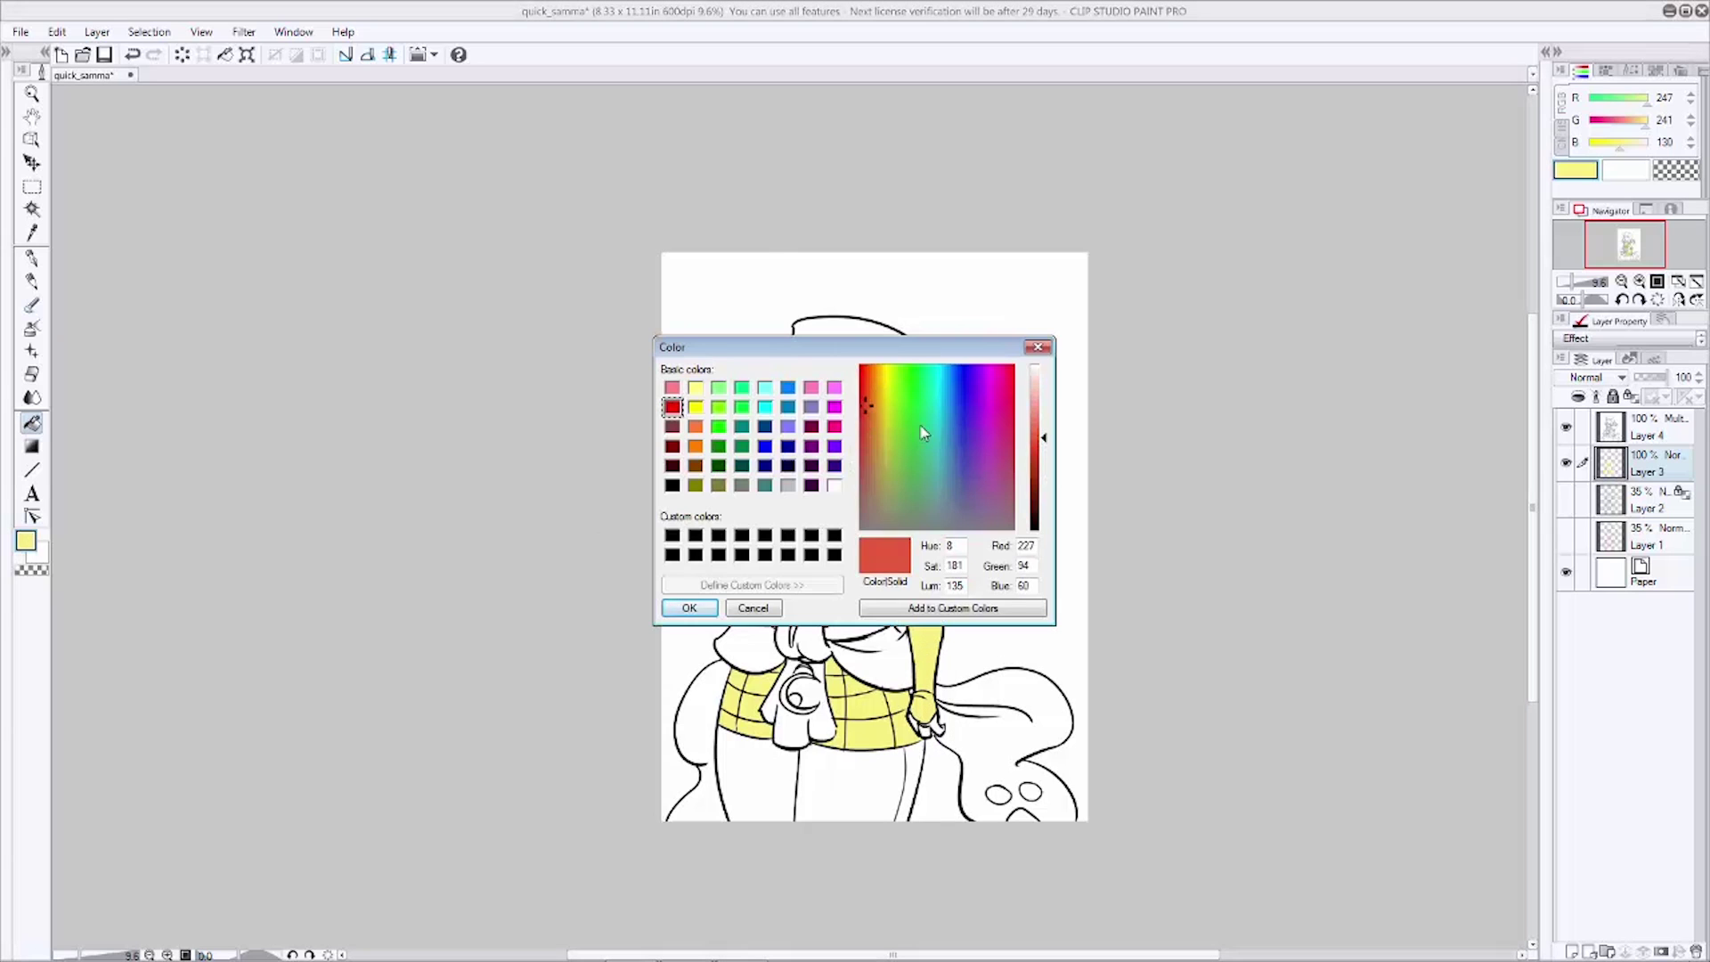
{"action": "left_click", "coordinate": [710, 603]}
{"action": "left_click", "coordinate": [757, 642]}
{"action": "left_click", "coordinate": [767, 605]}
{"action": "left_click", "coordinate": [791, 631]}
{"action": "left_click", "coordinate": [811, 636]}
{"action": "left_click", "coordinate": [863, 657]}
{"action": "left_click", "coordinate": [857, 613]}
{"action": "left_click", "coordinate": [814, 684]}
{"action": "left_click", "coordinate": [804, 668]}
Step: Fill the large shapes on both sides of the skirt and the crossing bands on the hair bun with red
{"action": "left_click", "coordinate": [712, 708]}
{"action": "left_click", "coordinate": [1022, 683]}
{"action": "left_click", "coordinate": [935, 482]}
{"action": "left_click", "coordinate": [966, 479]}
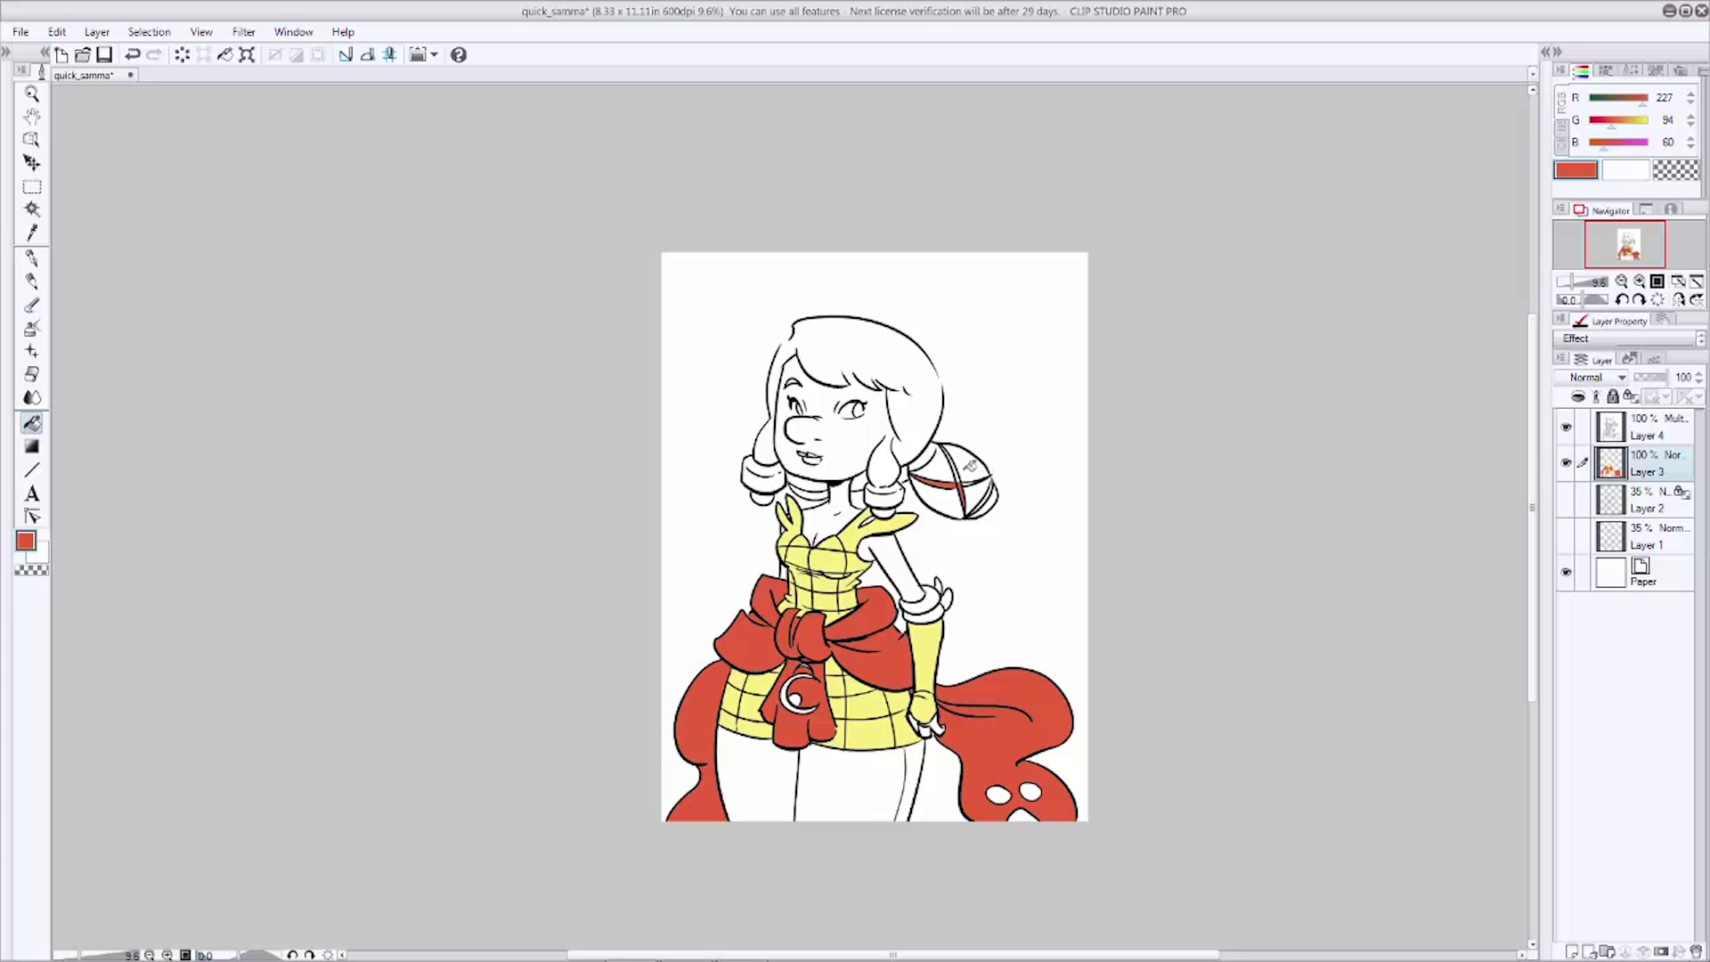
{"action": "left_click", "coordinate": [988, 485]}
{"action": "left_click", "coordinate": [980, 505]}
Step: Set the drawing colour to golden yellow, RGB 244, 228, 113
{"action": "left_click", "coordinate": [25, 541]}
{"action": "left_click", "coordinate": [696, 407]}
{"action": "left_click", "coordinate": [878, 374]}
{"action": "left_click", "coordinate": [1045, 454]}
{"action": "left_click_drag", "start_coordinate": [1043, 448], "coordinate": [1042, 407]}
{"action": "left_click_drag", "start_coordinate": [880, 378], "coordinate": [883, 387]}
{"action": "left_click_drag", "start_coordinate": [1042, 409], "coordinate": [1042, 414]}
{"action": "left_click", "coordinate": [689, 607]}
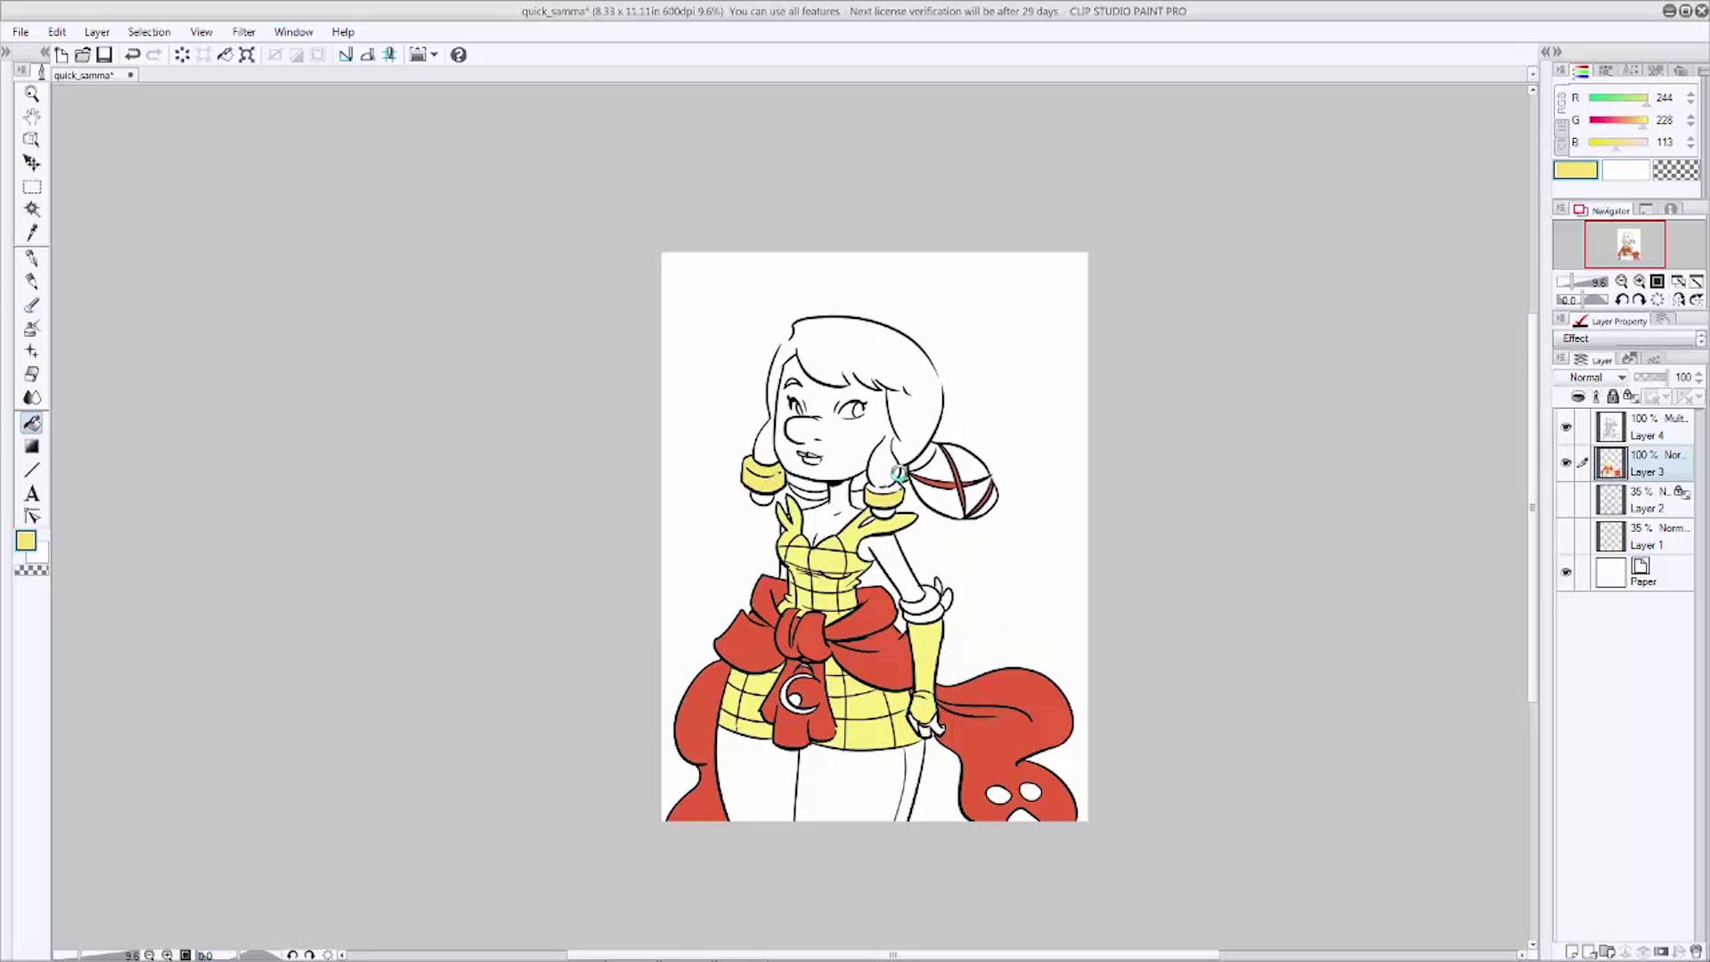
Step: Undo the stray fill, close the outline gap at the right braid, and fill its bead with golden yellow
{"action": "left_click", "coordinate": [963, 490]}
{"action": "key", "text": "ctrl+z"}
{"action": "key", "text": "p"}
{"action": "key", "text": "p"}
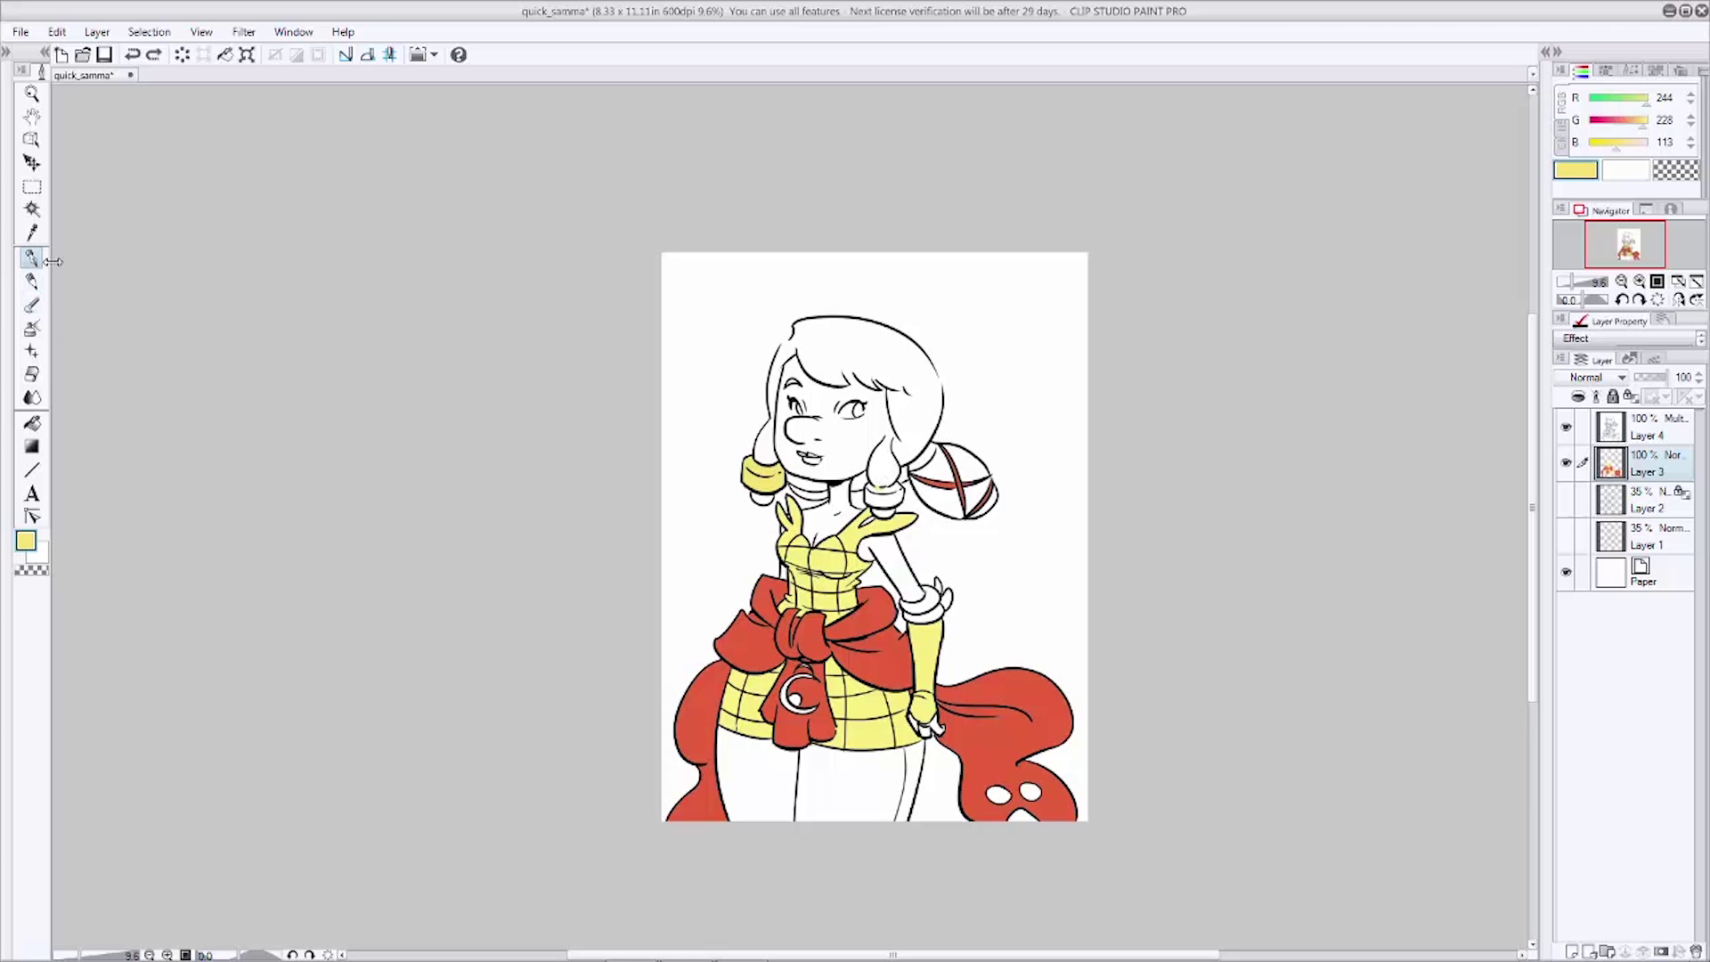
{"action": "key", "text": "g"}
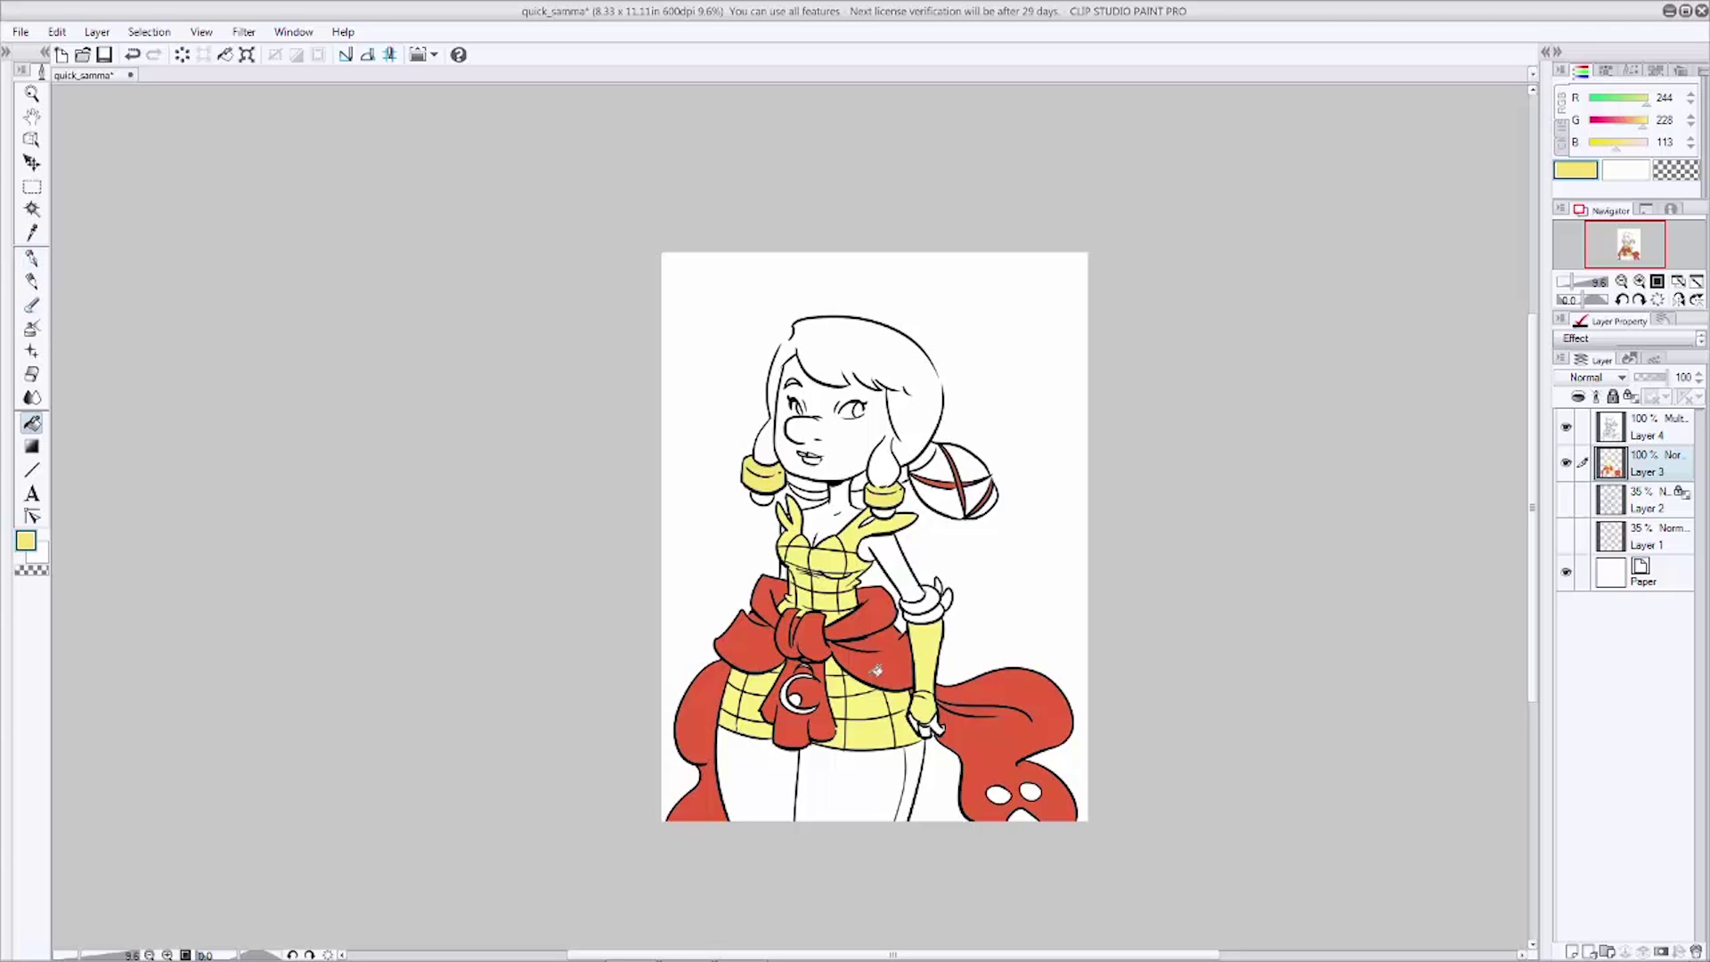
Step: Fill the hair tie beside the bun and the crescent emblem on the sash with golden yellow
{"action": "key", "text": "p"}
{"action": "key", "text": "g"}
{"action": "left_click", "coordinate": [799, 697]}
{"action": "key", "text": "p"}
{"action": "key", "text": "p"}
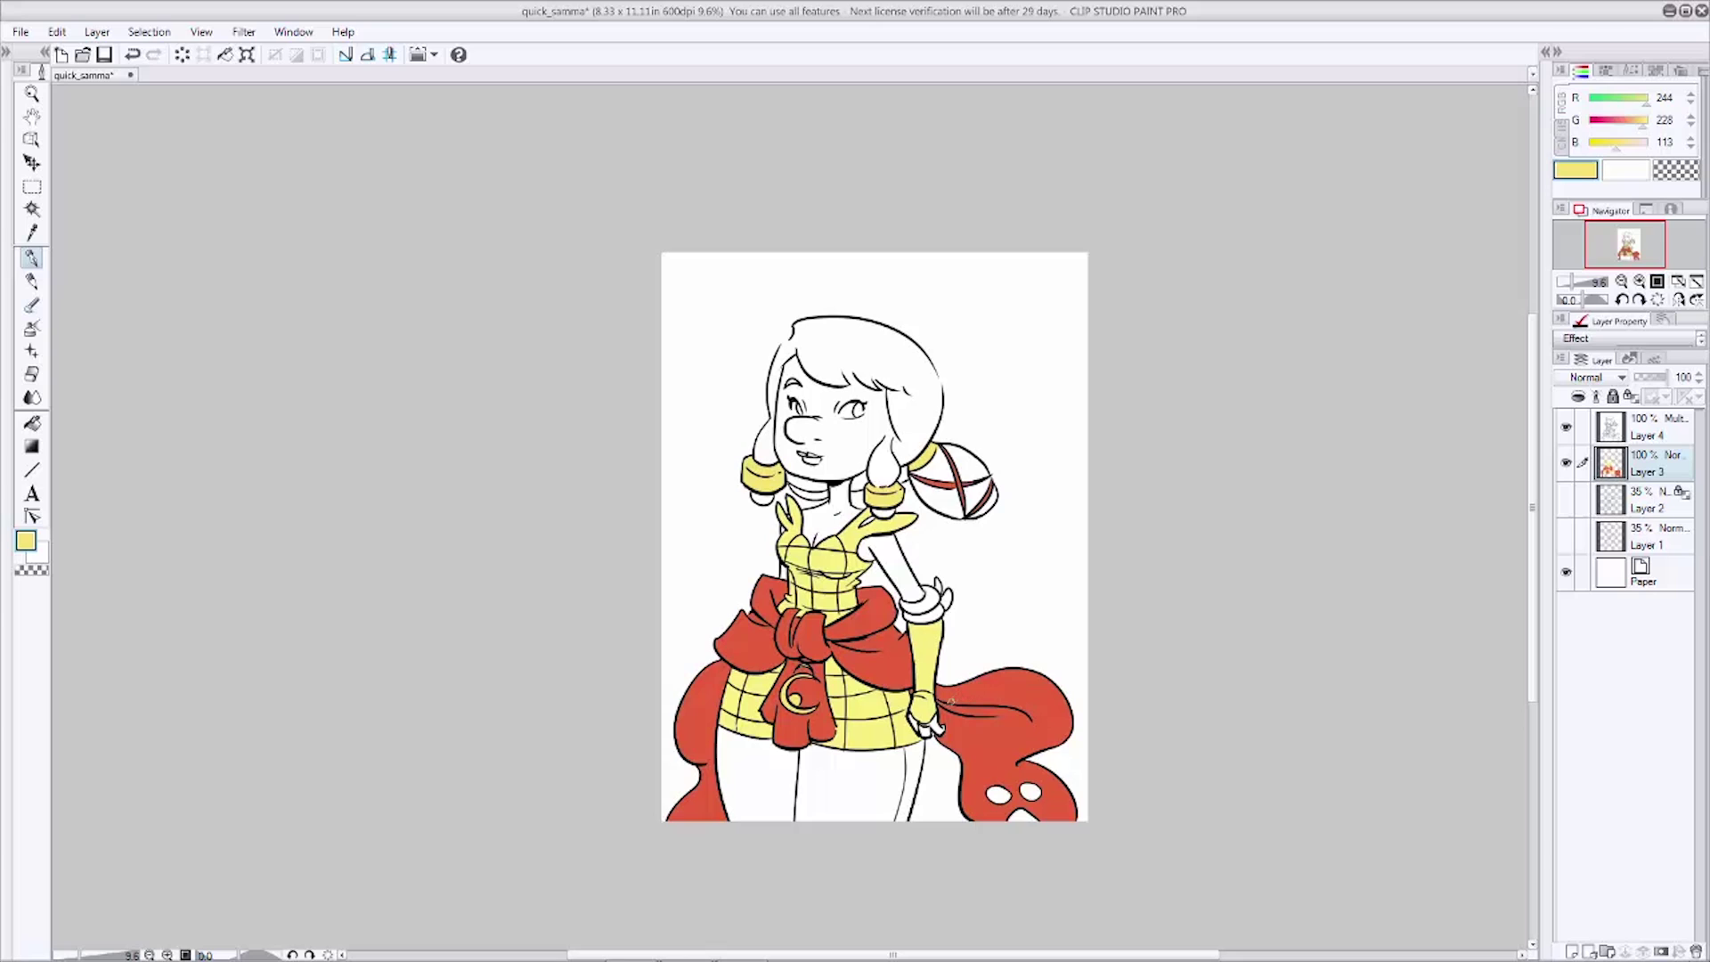
Step: Fill the three pads of the large paw with golden yellow
{"action": "key", "text": "g"}
{"action": "left_click", "coordinate": [999, 792]}
{"action": "left_click", "coordinate": [1034, 789]}
{"action": "left_click", "coordinate": [1022, 814]}
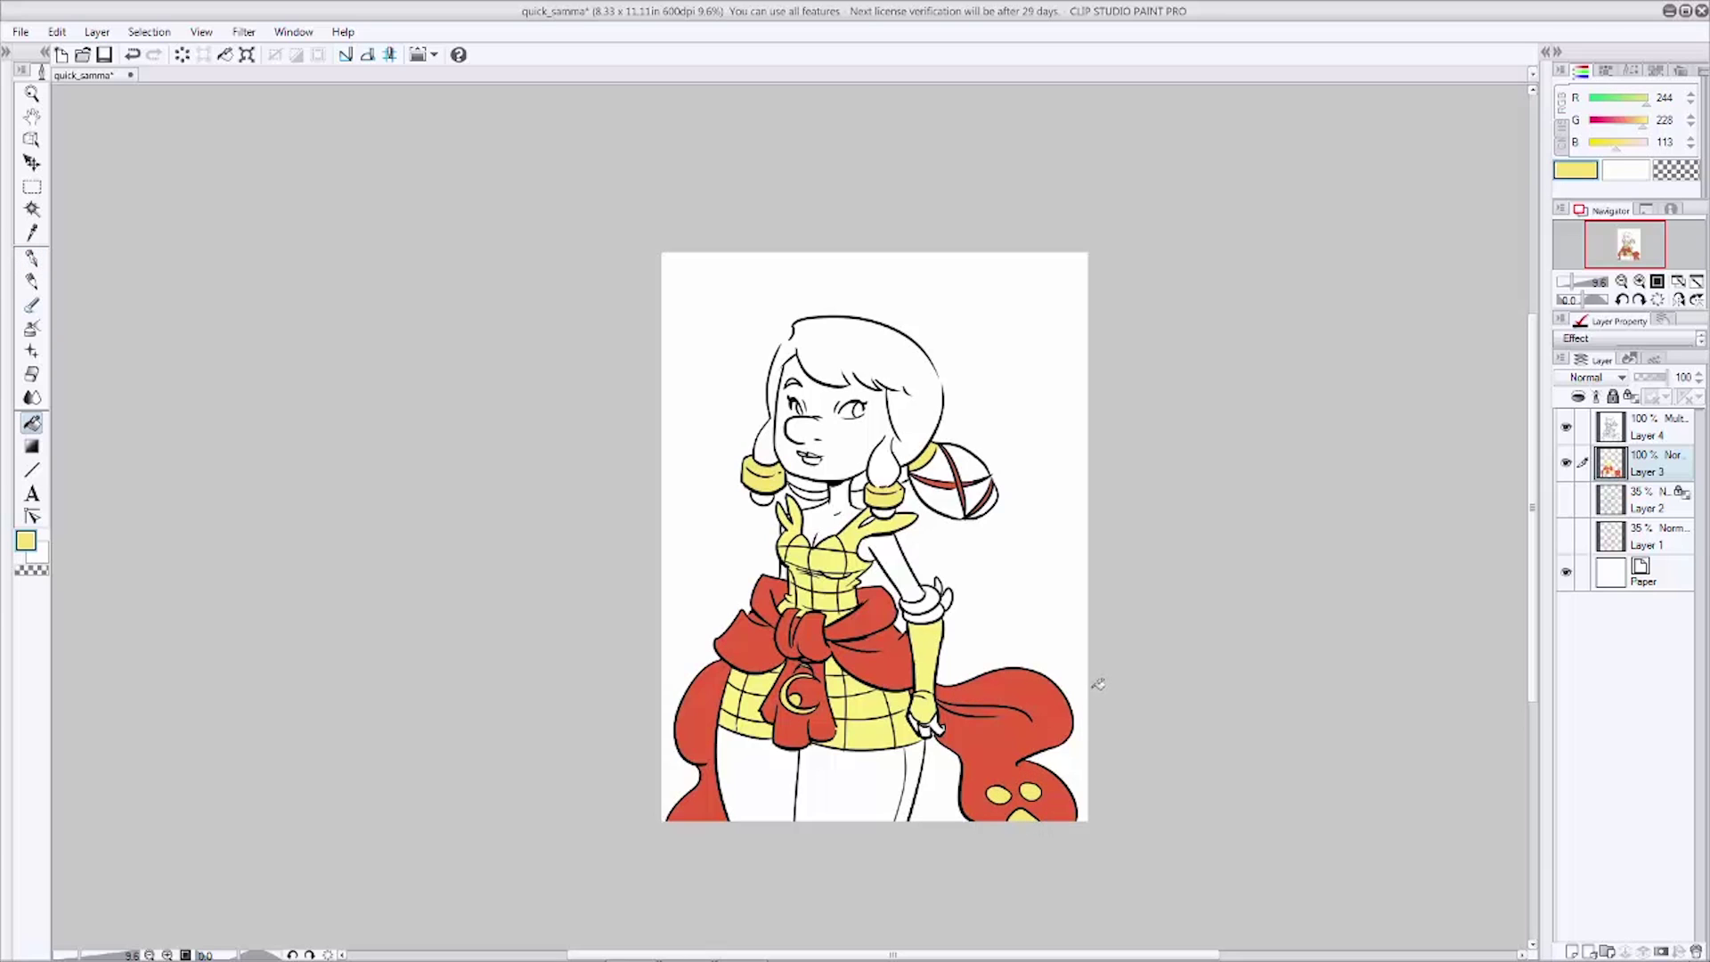
Step: Set the drawing colour to a tan skin tone, RGB 211, 151, 90
{"action": "left_click", "coordinate": [35, 544]}
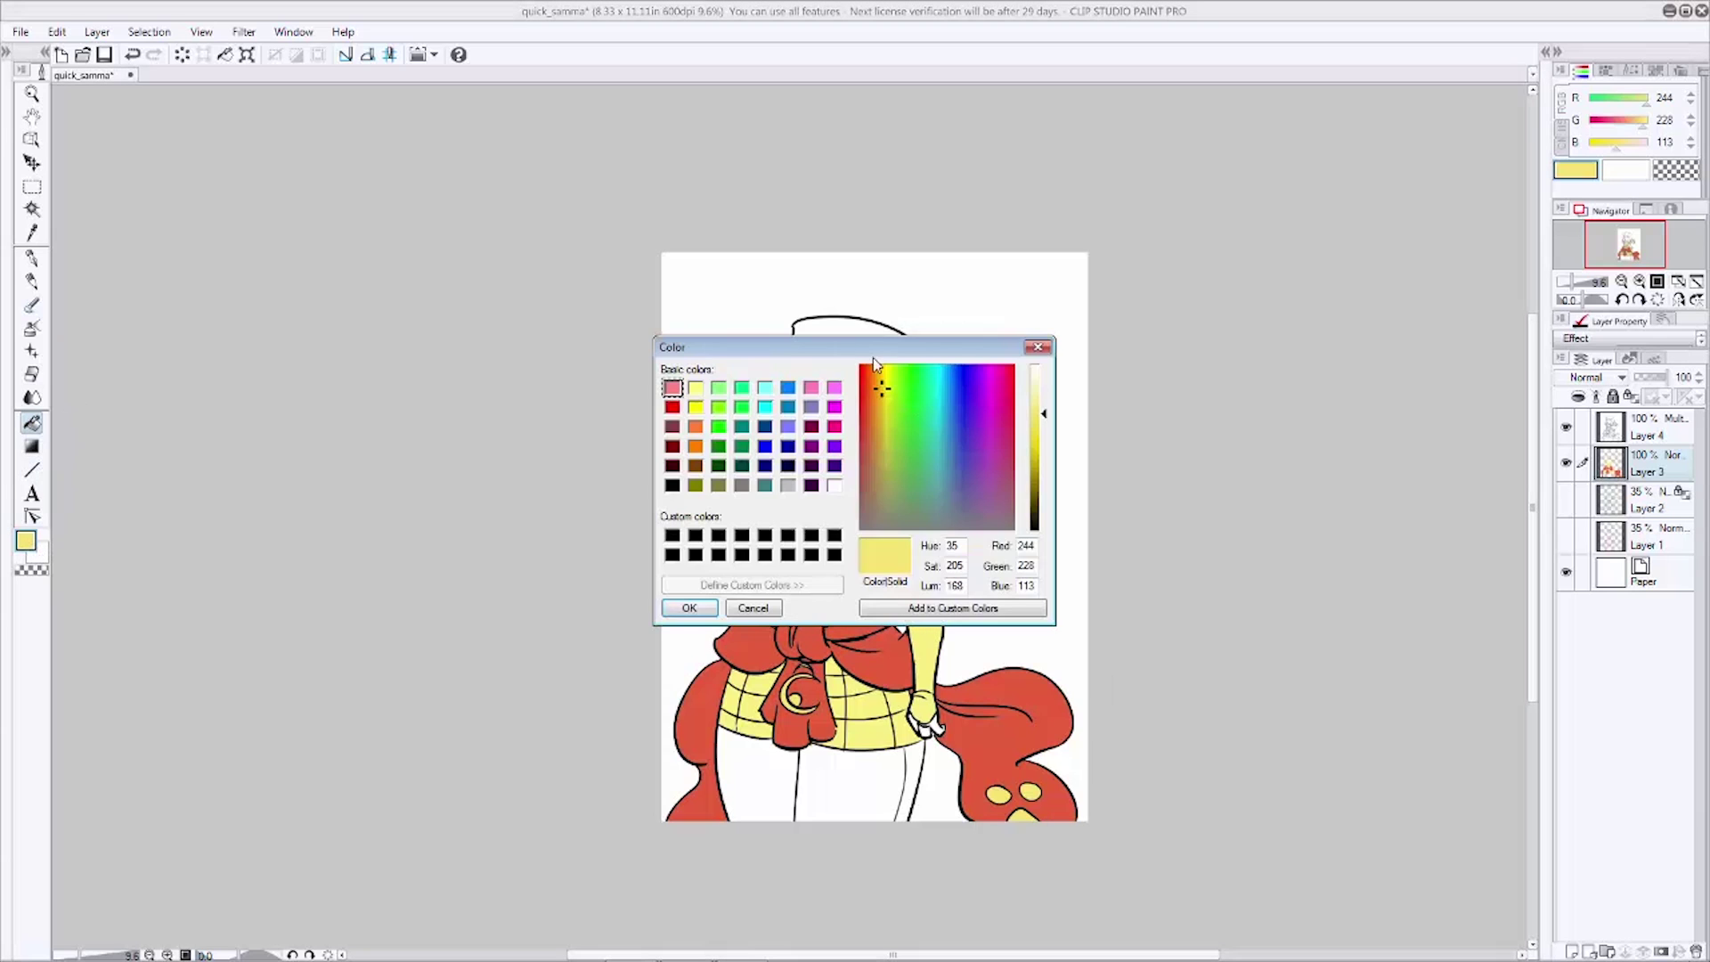
{"action": "left_click_drag", "start_coordinate": [874, 343], "coordinate": [433, 379]}
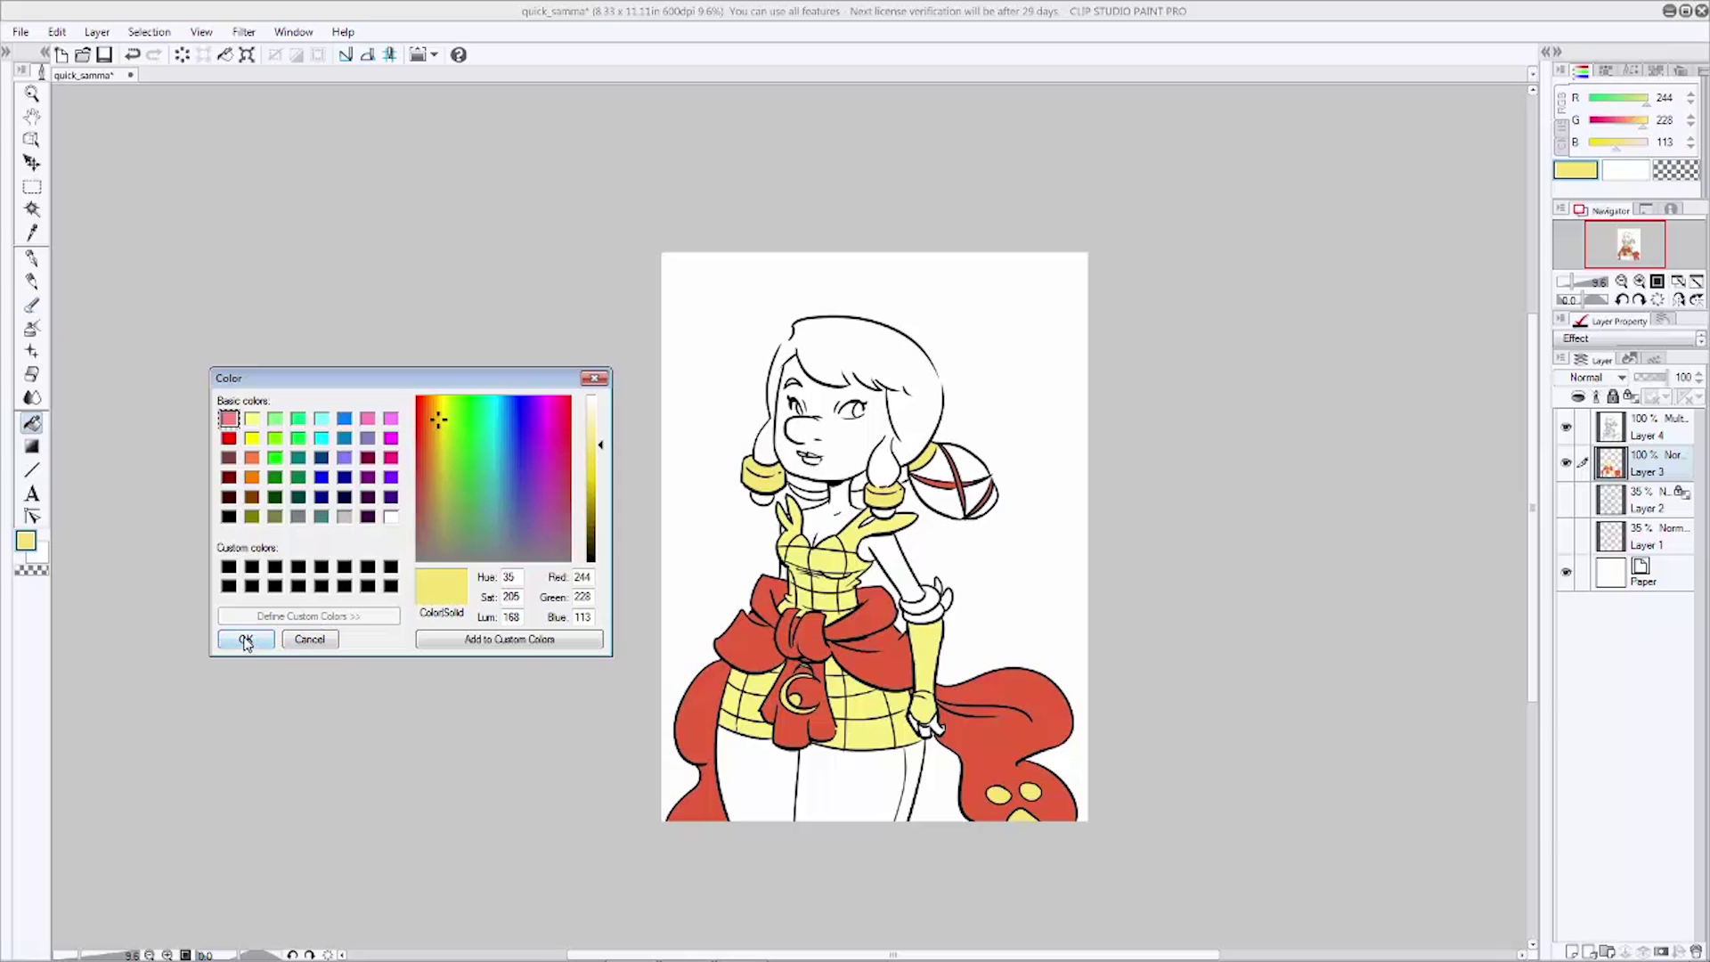
{"action": "left_click_drag", "start_coordinate": [602, 450], "coordinate": [601, 500]}
{"action": "left_click_drag", "start_coordinate": [443, 428], "coordinate": [430, 465]}
{"action": "left_click", "coordinate": [602, 481]}
{"action": "left_click_drag", "start_coordinate": [602, 481], "coordinate": [600, 469]}
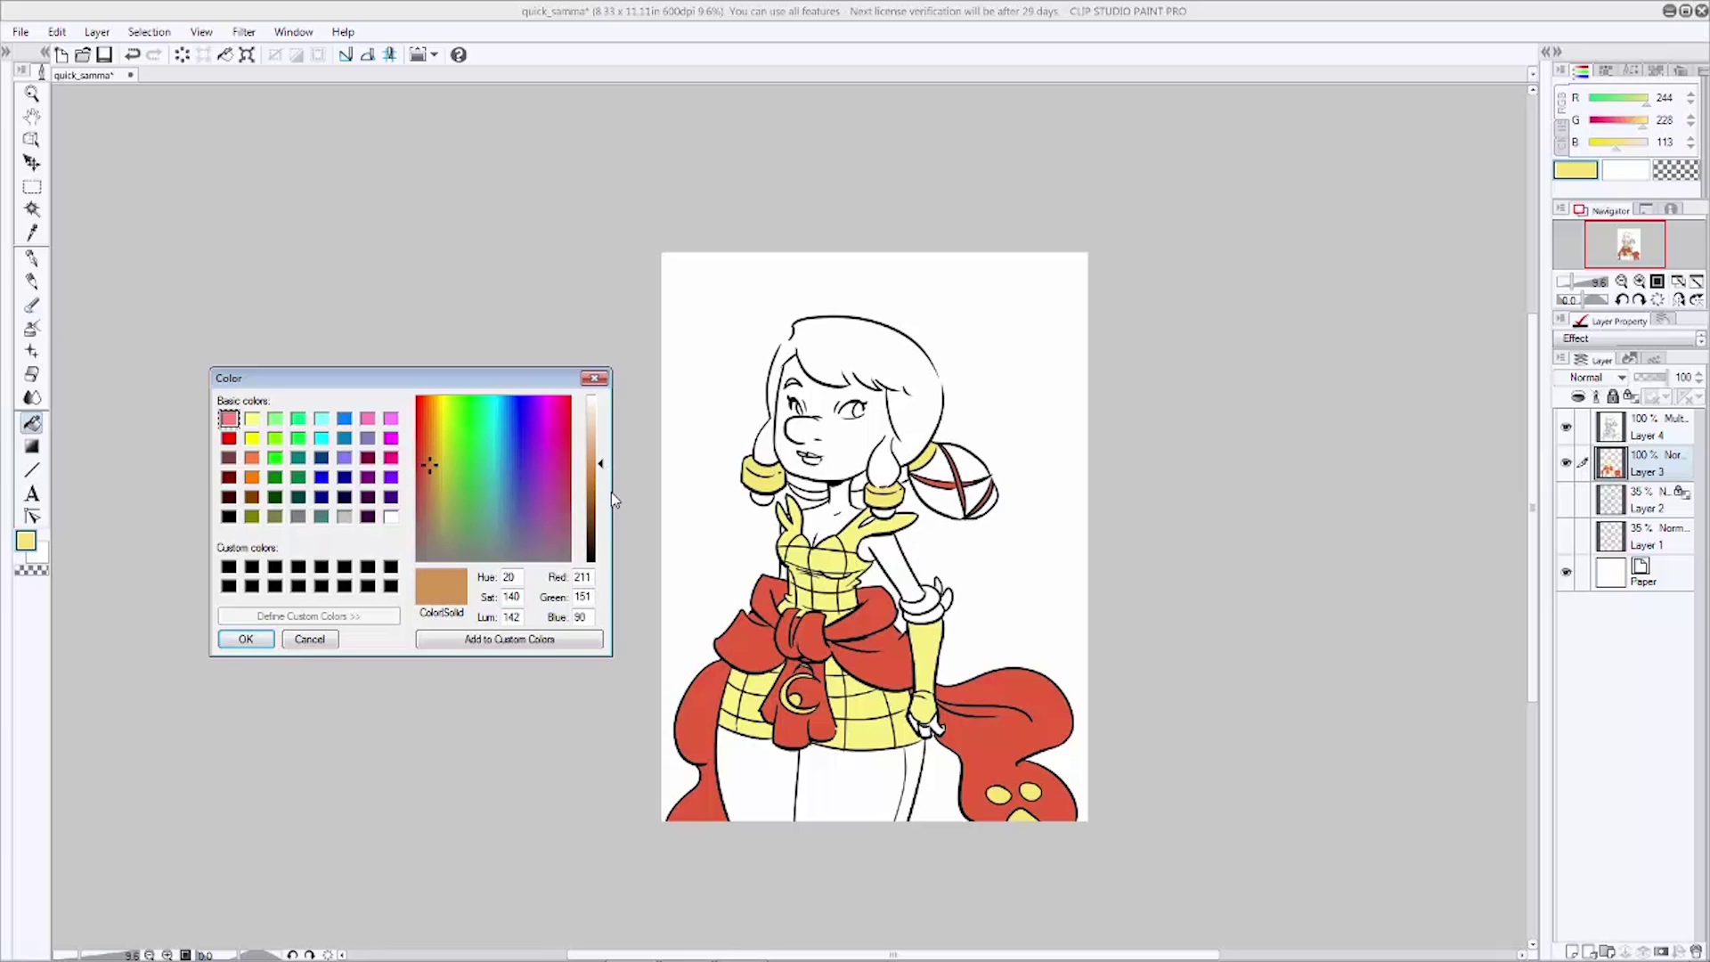
{"action": "left_click", "coordinate": [246, 639]}
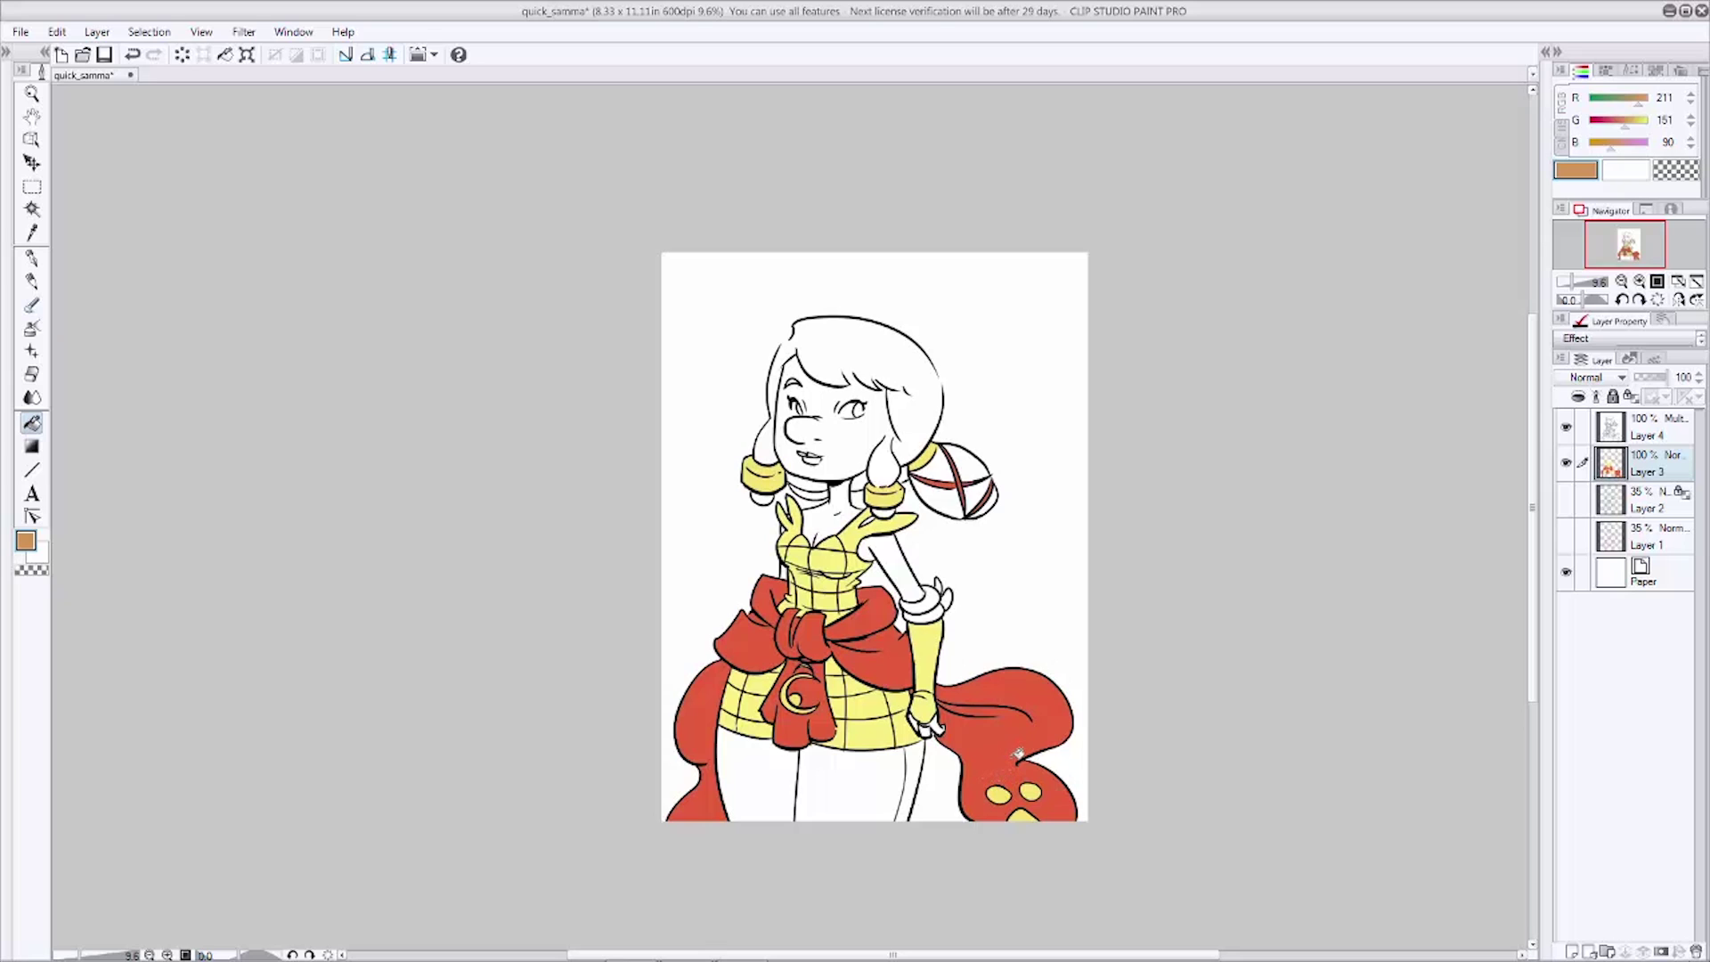
Step: Close the remaining outline gaps and fill the skin of the chest, shoulders, arm and fingers with tan
{"action": "left_click", "coordinate": [44, 262]}
{"action": "key", "text": "g"}
{"action": "left_click", "coordinate": [849, 512]}
{"action": "left_click", "coordinate": [876, 542]}
{"action": "left_click", "coordinate": [919, 725]}
{"action": "left_click", "coordinate": [784, 530]}
Step: Choose a pale cream colour and fill both legs below the skirt with it
{"action": "double_click", "coordinate": [28, 543]}
{"action": "left_click", "coordinate": [1036, 376]}
{"action": "left_click", "coordinate": [690, 609]}
{"action": "left_click", "coordinate": [768, 784]}
{"action": "left_click", "coordinate": [821, 787]}
Step: Set the drawing colour to light cream, RGB 248, 242, 224
{"action": "double_click", "coordinate": [32, 541]}
{"action": "left_click", "coordinate": [879, 425]}
{"action": "left_click", "coordinate": [689, 607]}
Step: Set the drawing colour to dark grey, RGB 79, 79, 79, and fill the main hair and the locks behind the neck
{"action": "double_click", "coordinate": [28, 541]}
{"action": "left_click", "coordinate": [673, 536]}
{"action": "left_click_drag", "start_coordinate": [1038, 521], "coordinate": [1039, 477]}
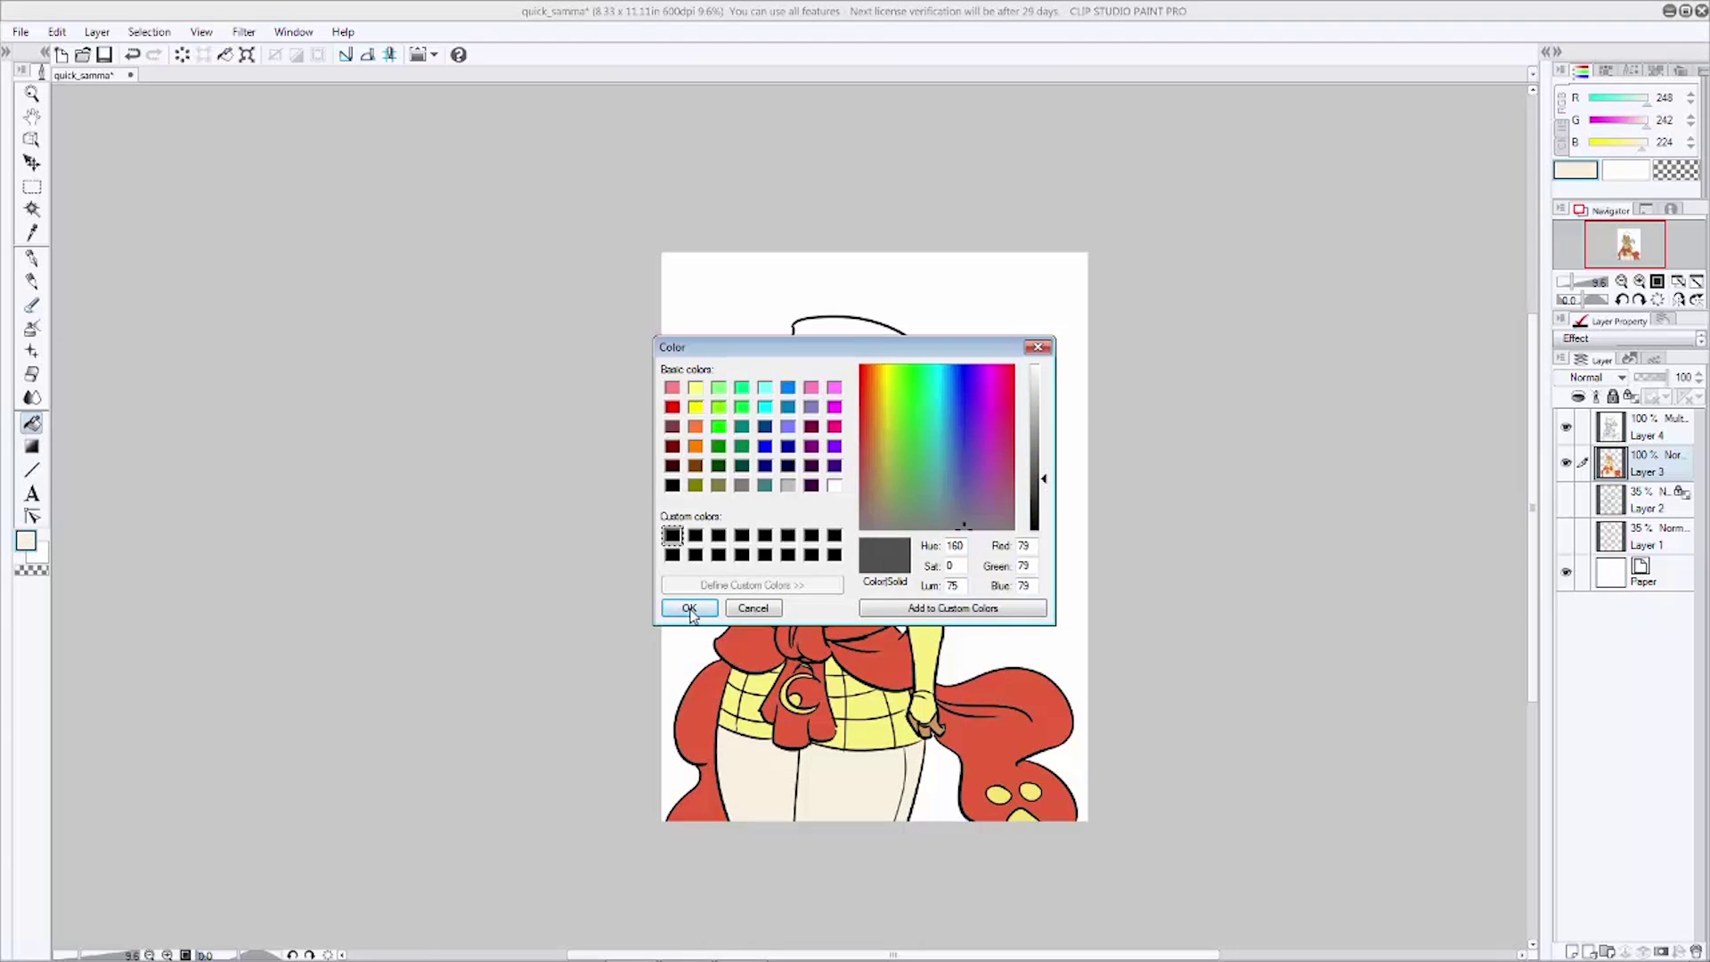
{"action": "left_click", "coordinate": [692, 612]}
{"action": "left_click", "coordinate": [871, 340]}
{"action": "key", "text": "ctrl+z"}
{"action": "key", "text": "p"}
{"action": "key", "text": "g"}
{"action": "left_click", "coordinate": [807, 343]}
{"action": "left_click", "coordinate": [808, 489]}
{"action": "left_click", "coordinate": [858, 484]}
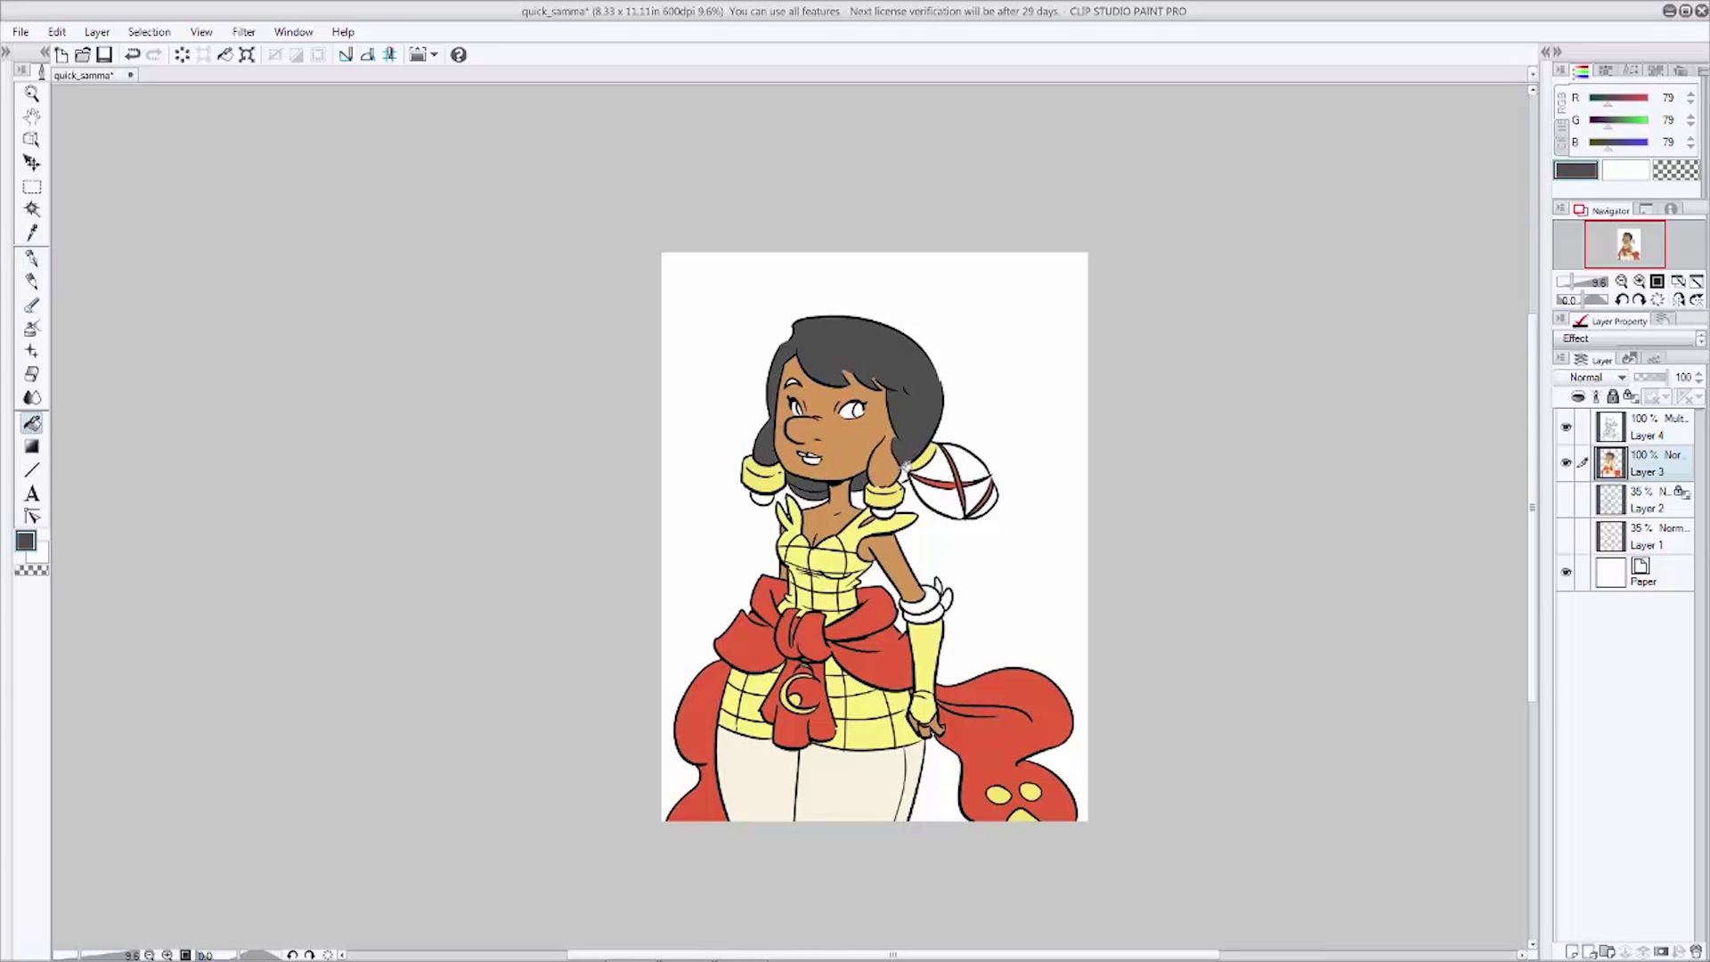
Step: Fill the hair tips below the yellow bands and the sections of the wrapped ponytail with the dark grey
{"action": "left_click", "coordinate": [883, 514]}
{"action": "left_click", "coordinate": [763, 499]}
{"action": "left_click", "coordinate": [933, 468]}
{"action": "left_click", "coordinate": [971, 494]}
Step: Choose an olive green colour and fill the irises of both eyes with it
{"action": "double_click", "coordinate": [30, 547]}
{"action": "left_click", "coordinate": [895, 428]}
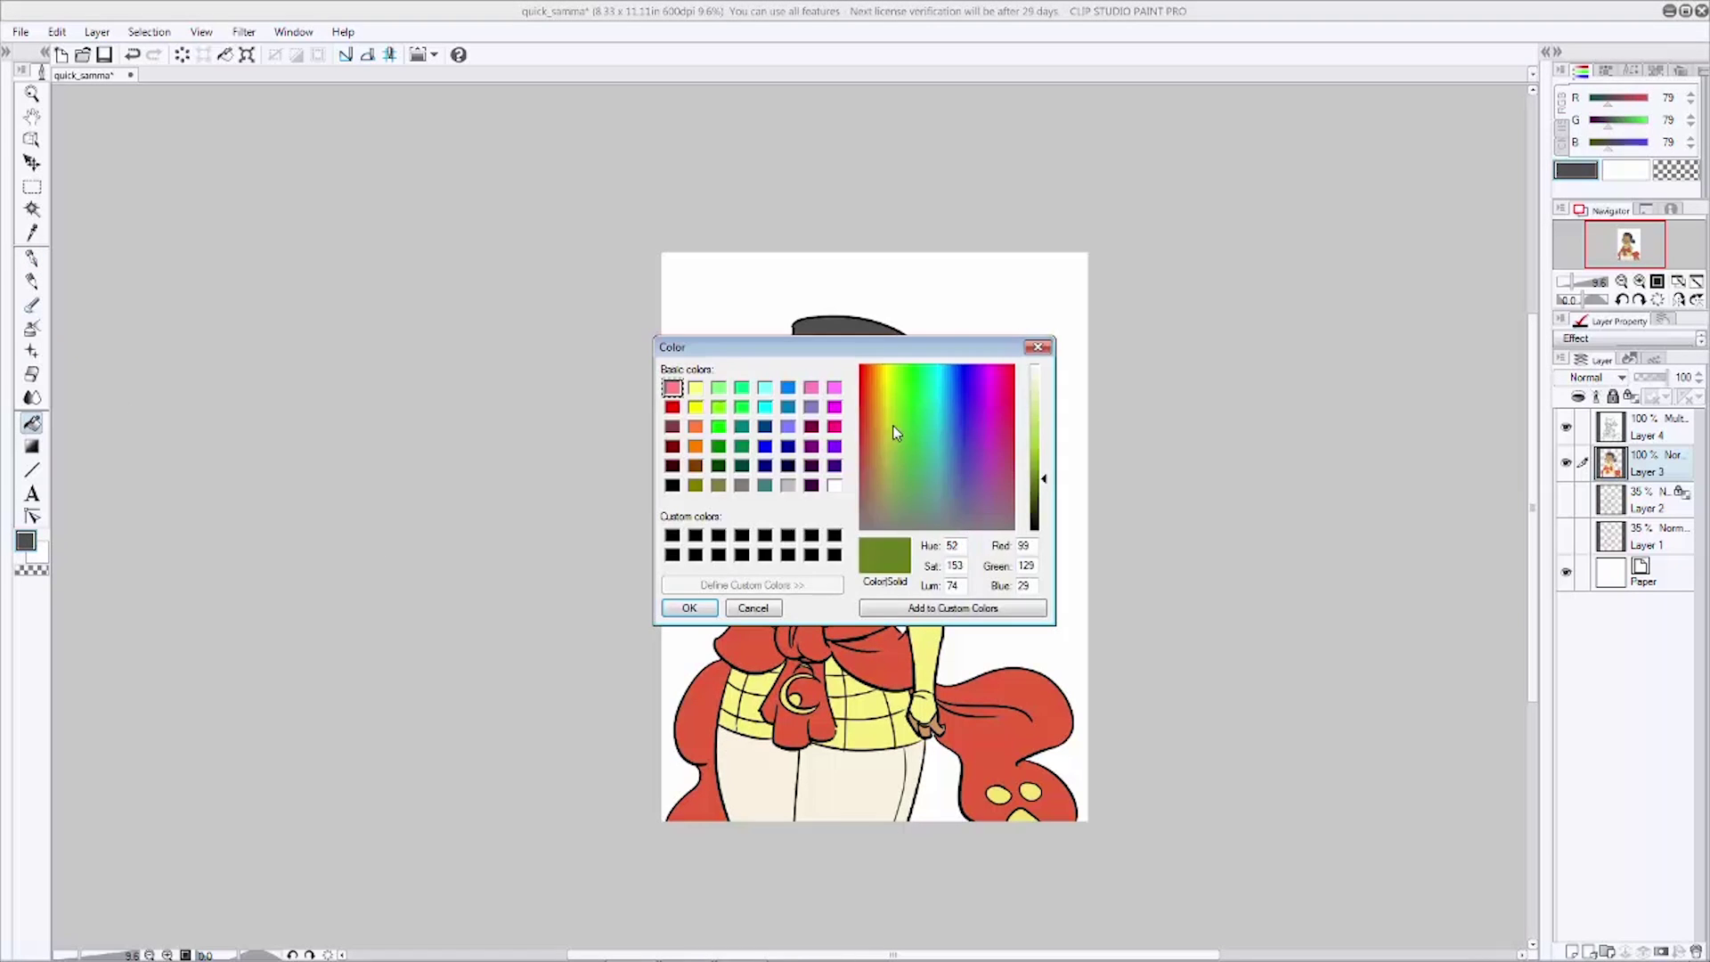
{"action": "left_click", "coordinate": [1035, 460]}
{"action": "left_click", "coordinate": [689, 608]}
{"action": "left_click", "coordinate": [804, 409]}
{"action": "left_click", "coordinate": [858, 409]}
Step: Set the drawing colour to a darker brown, RGB 137, 87, 37, fill the lips with it and save the file
{"action": "right_click", "coordinate": [833, 428]}
{"action": "double_click", "coordinate": [30, 545]}
{"action": "key", "text": "Return"}
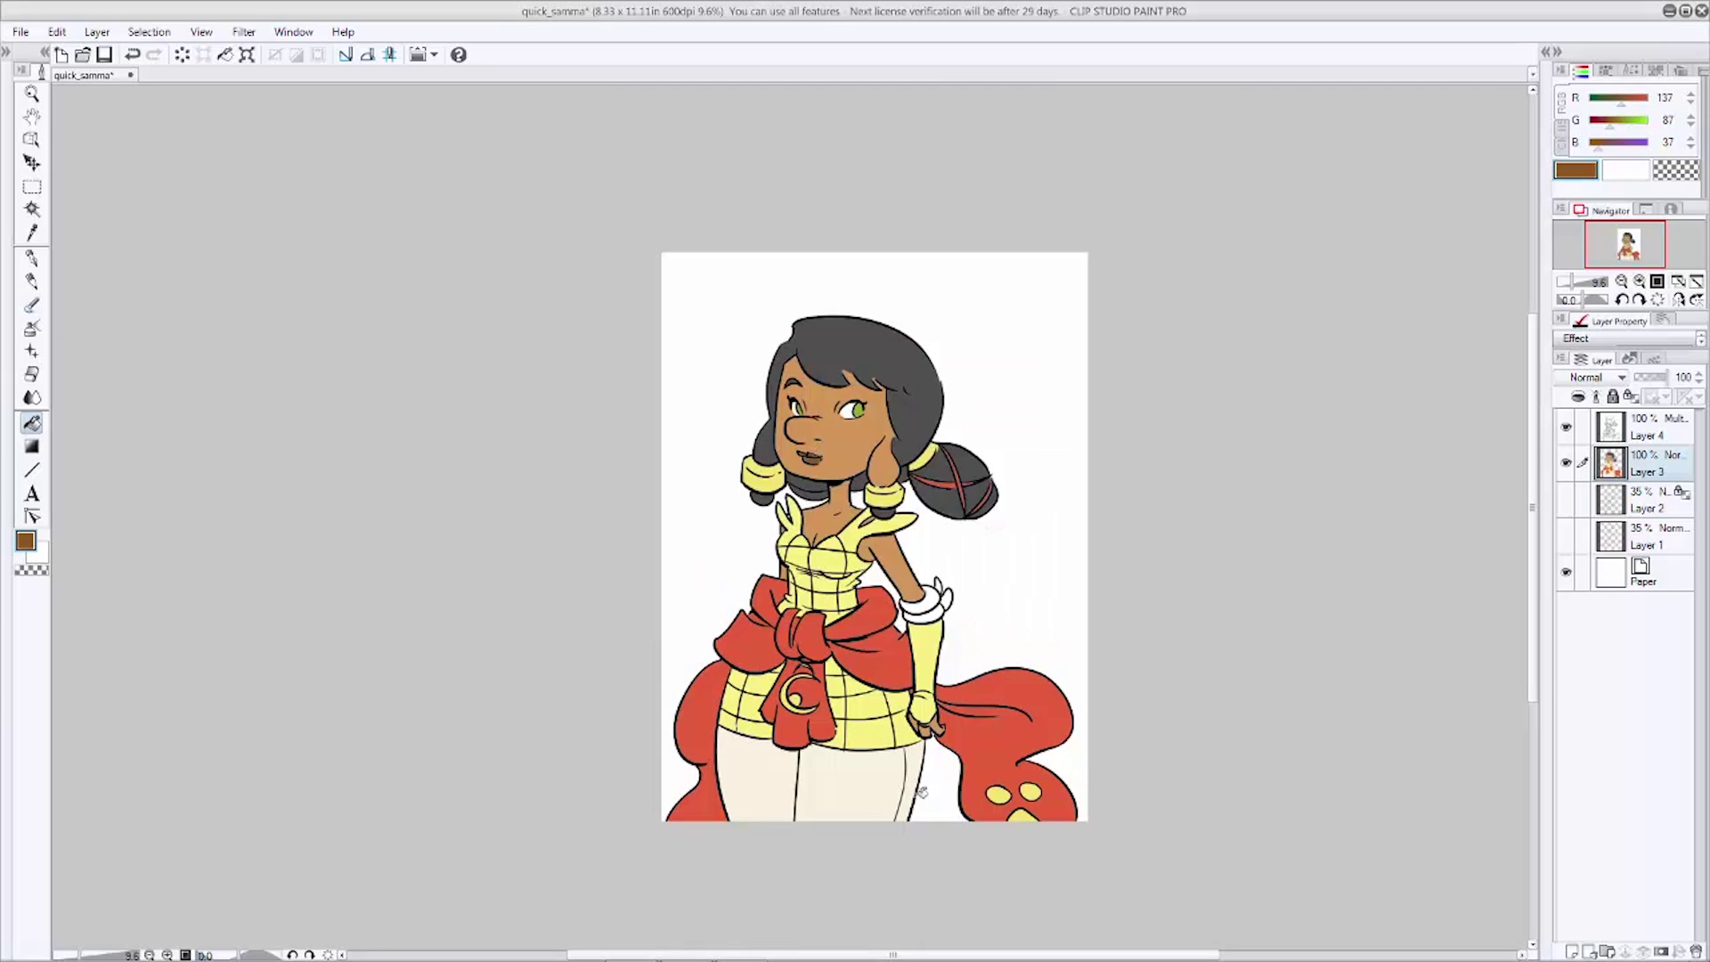
{"action": "key", "text": "ctrl+s"}
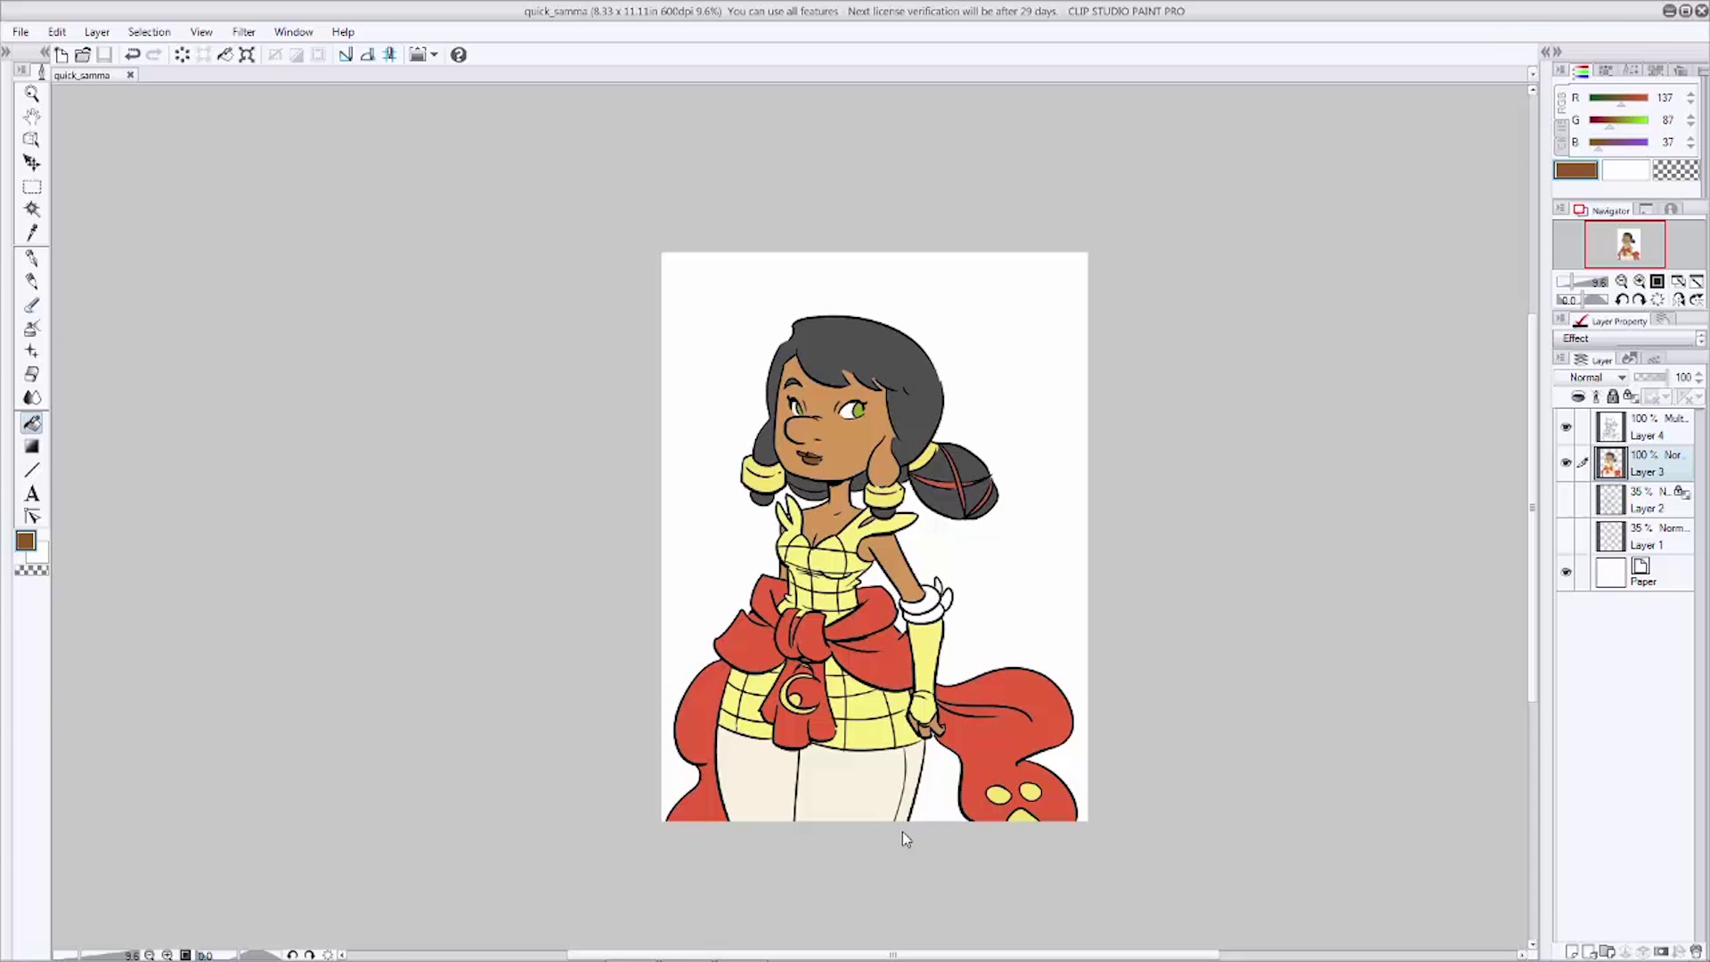
Step: Add a new layer between the flat colours and the line art, and set the drawing colour to pale purple, RGB 208, 199, 211
{"action": "left_click", "coordinate": [1608, 432]}
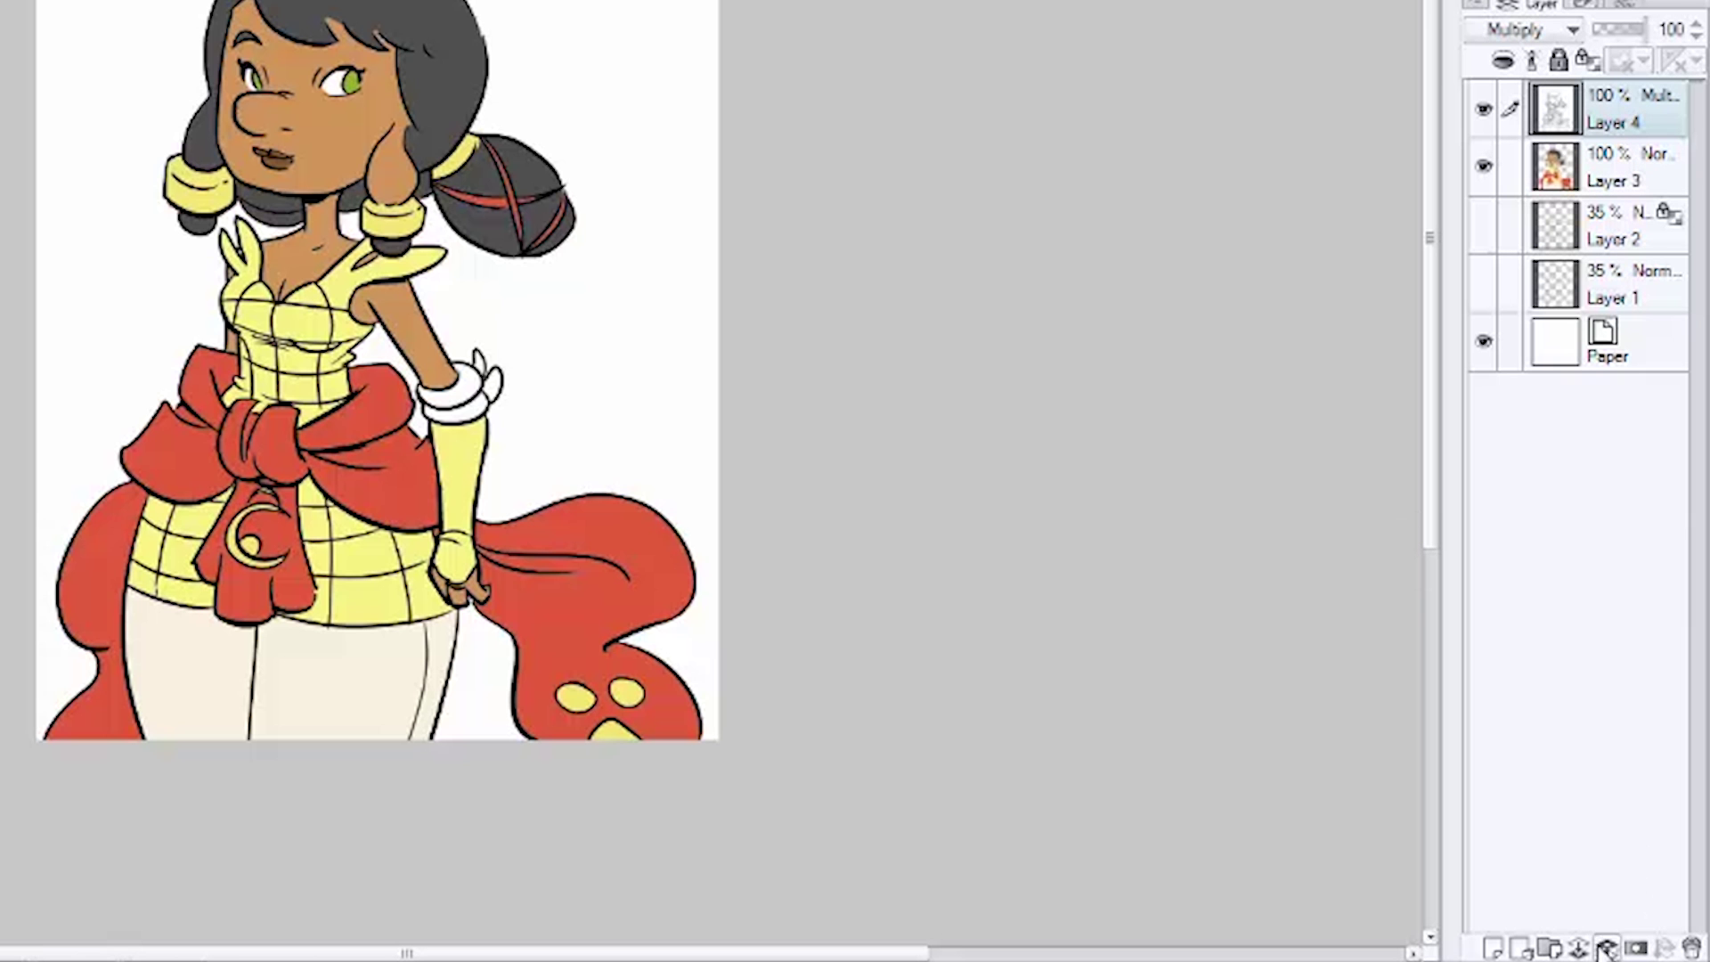
{"action": "left_click", "coordinate": [1531, 178]}
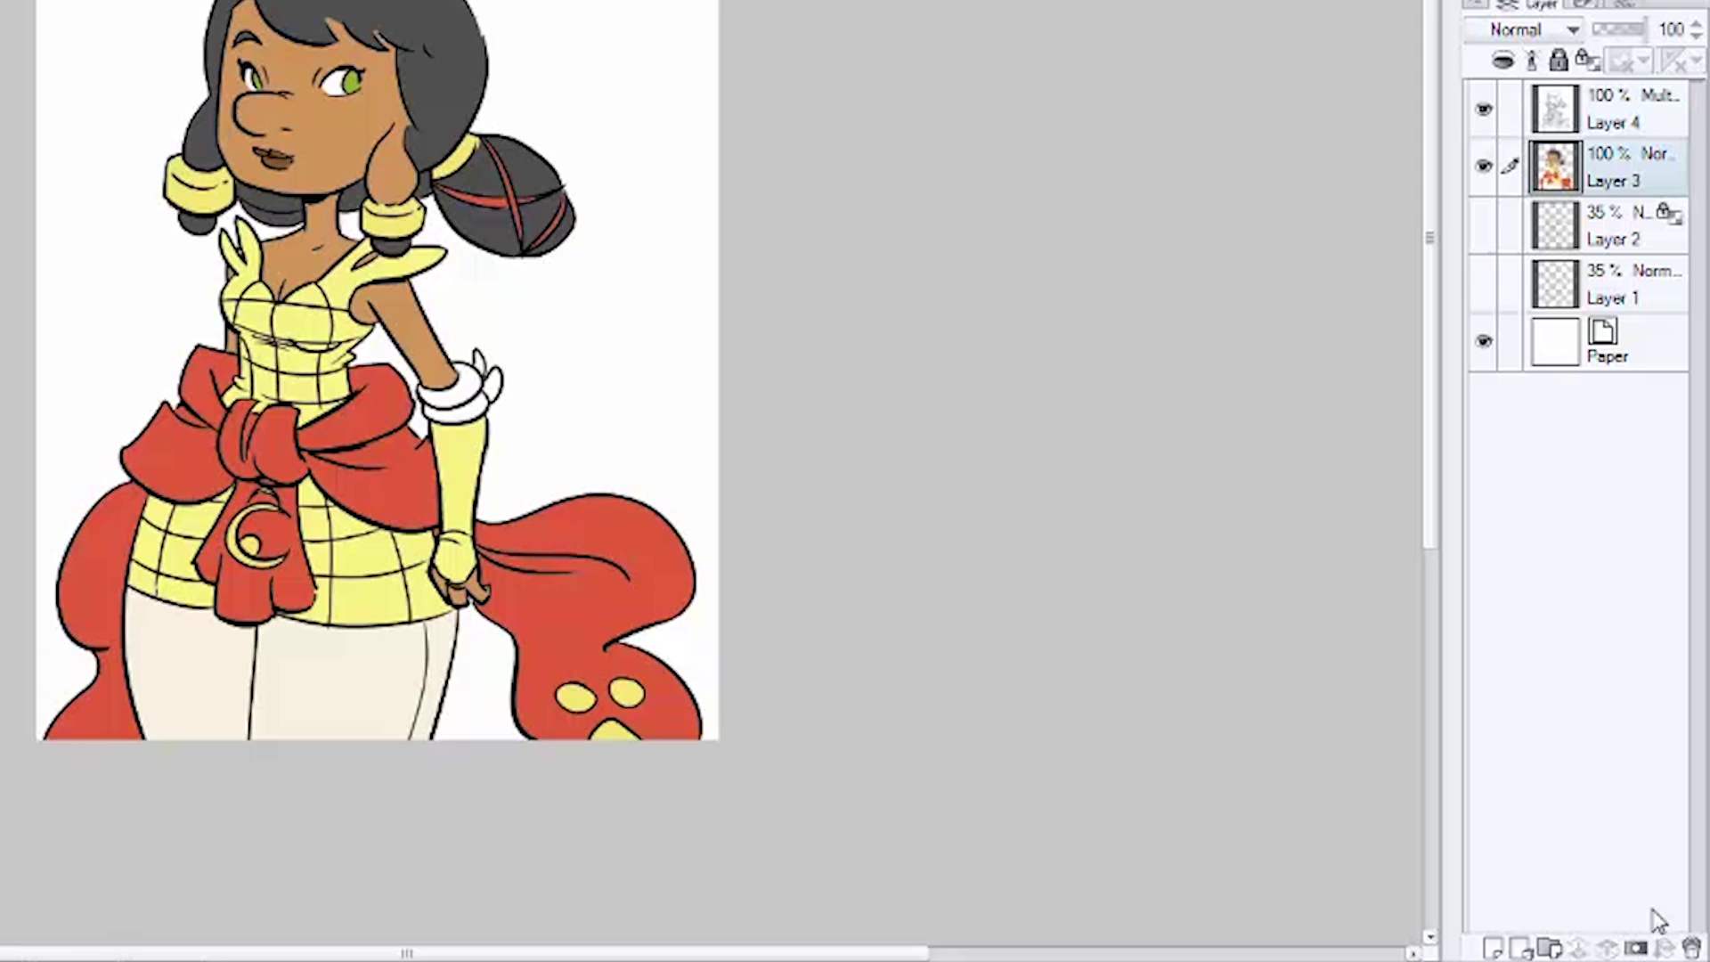
{"action": "left_click", "coordinate": [1489, 946]}
{"action": "left_click", "coordinate": [27, 541]}
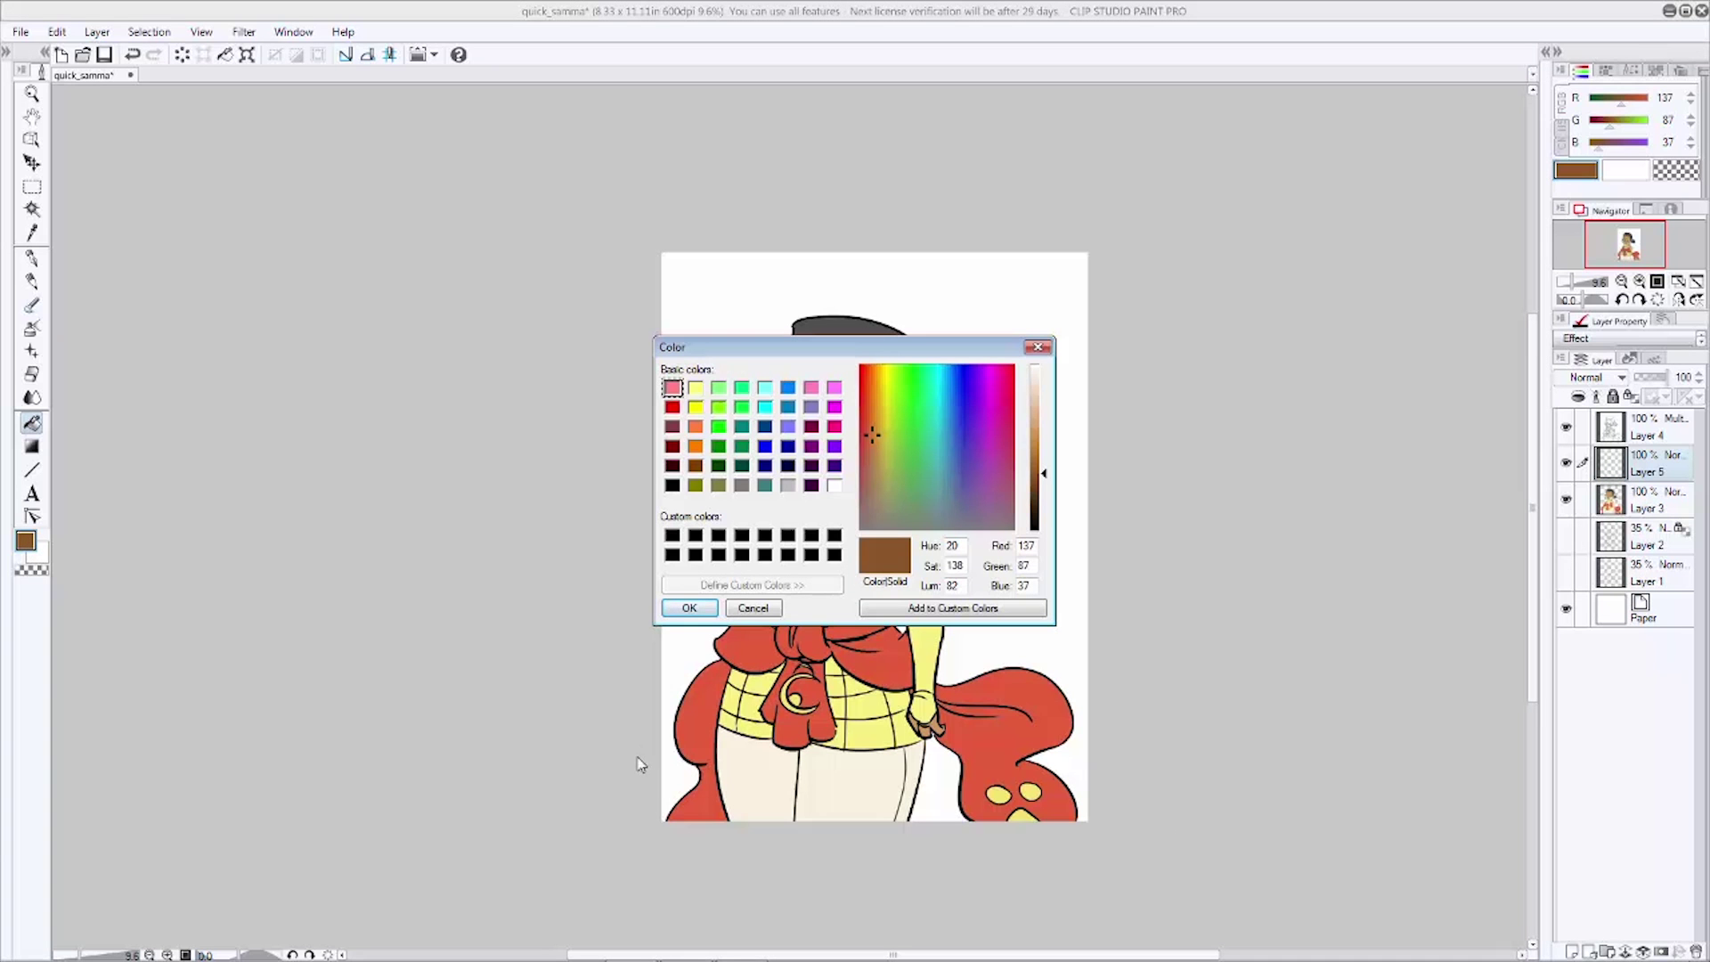
{"action": "left_click_drag", "start_coordinate": [868, 436], "coordinate": [1044, 398]}
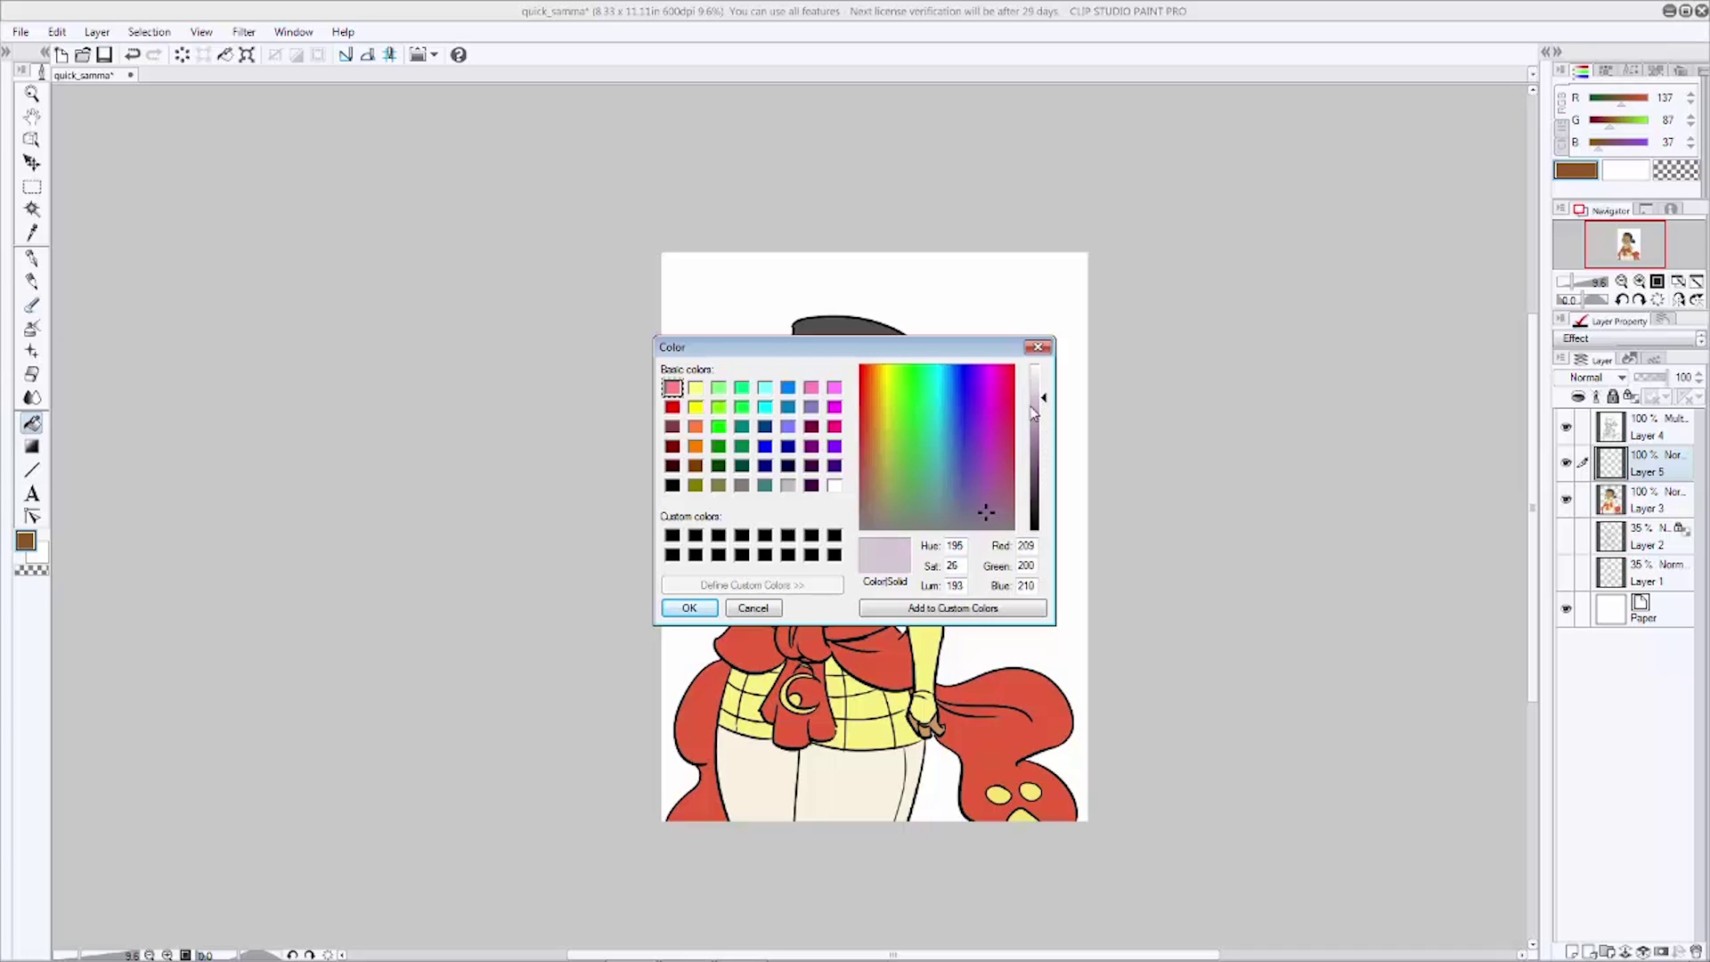
{"action": "left_click_drag", "start_coordinate": [986, 513], "coordinate": [976, 511]}
{"action": "left_click", "coordinate": [687, 611]}
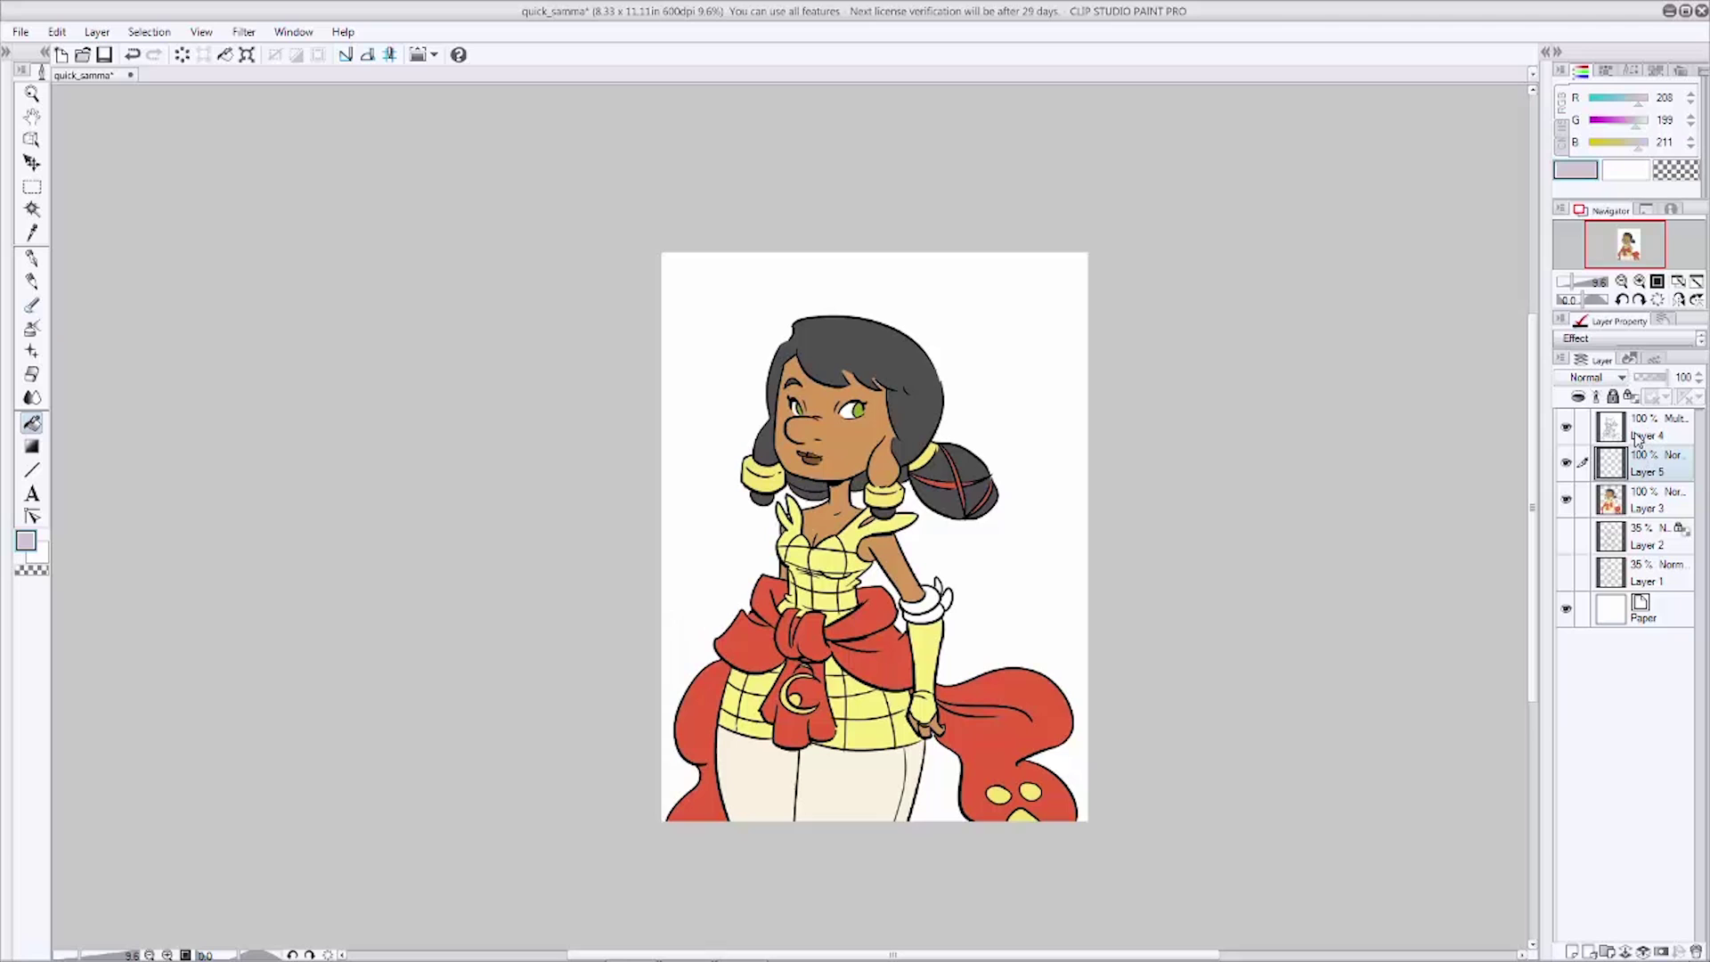
Step: Set the new layer's blending mode to Multiply and fill the whole layer with the pale purple
{"action": "left_click", "coordinate": [1619, 381]}
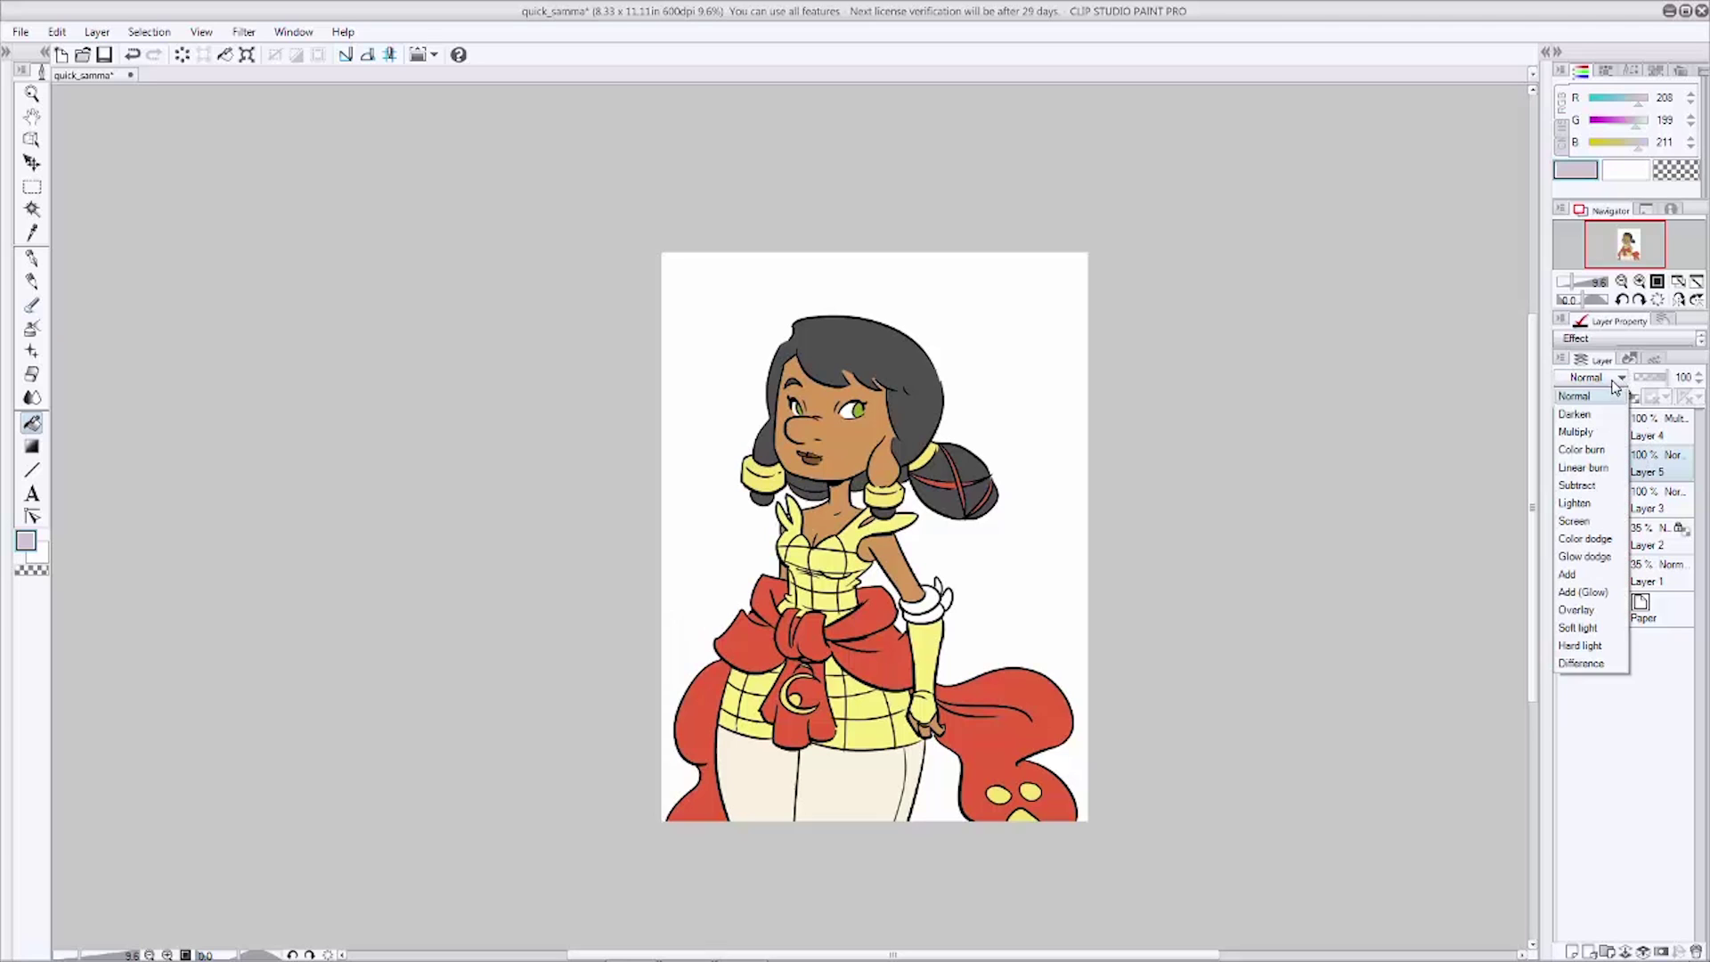
{"action": "left_click", "coordinate": [1584, 434]}
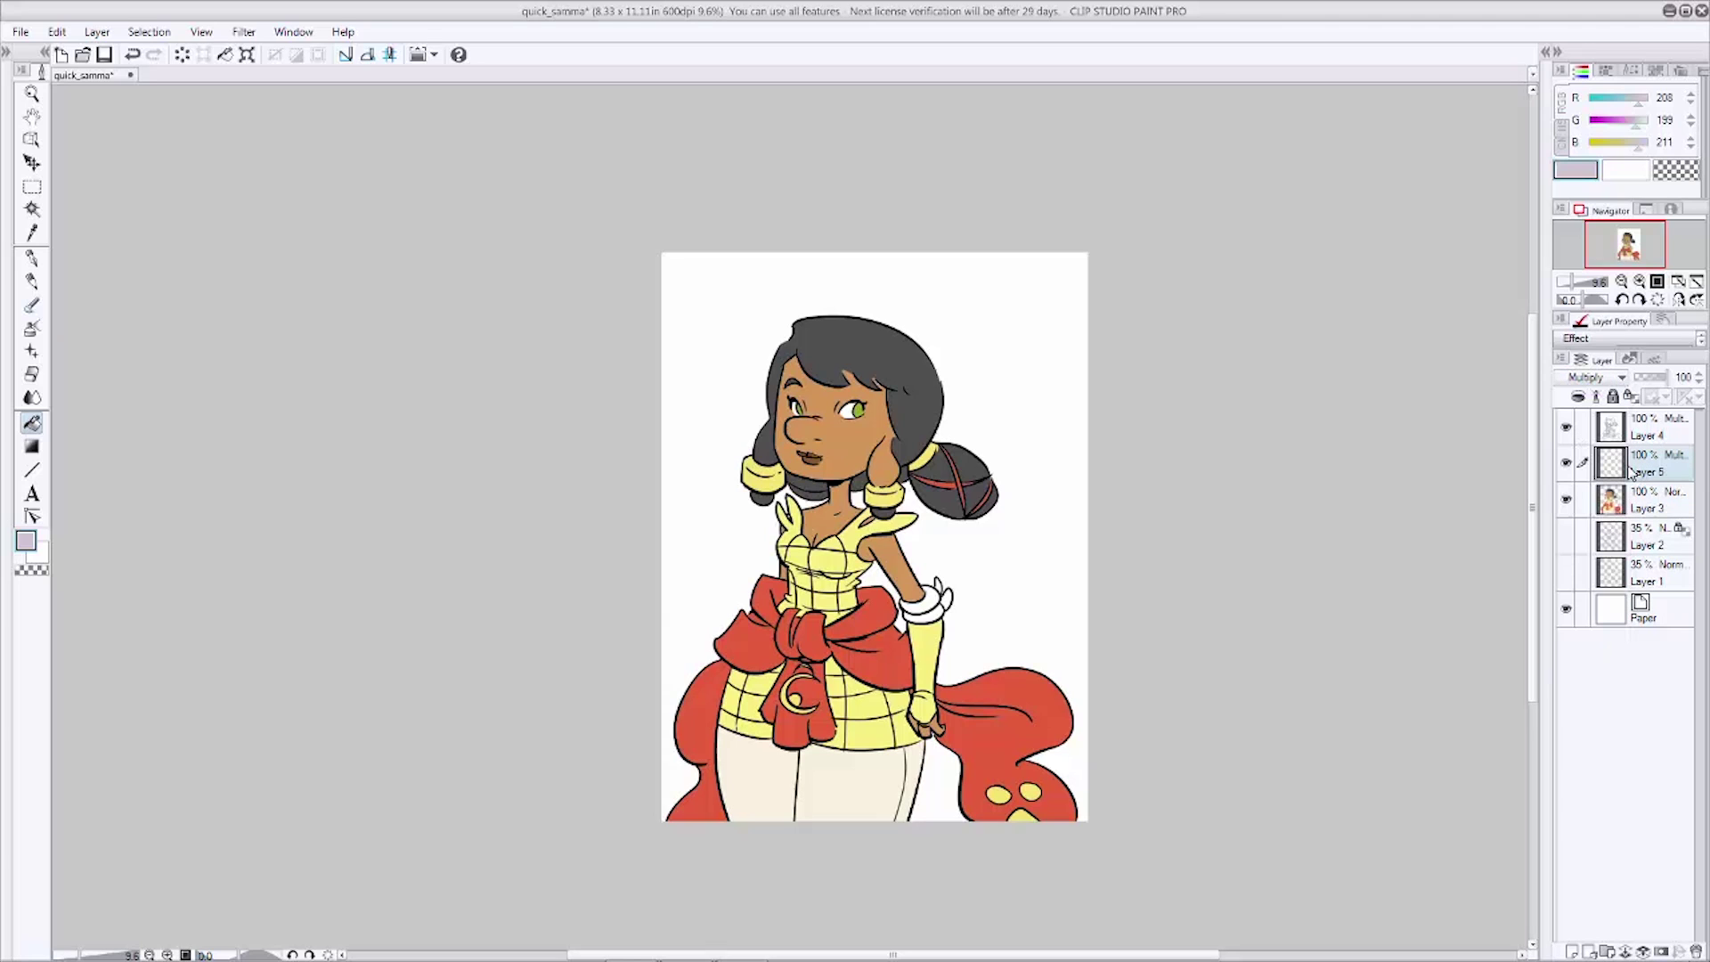
{"action": "key", "text": "alt+Delete"}
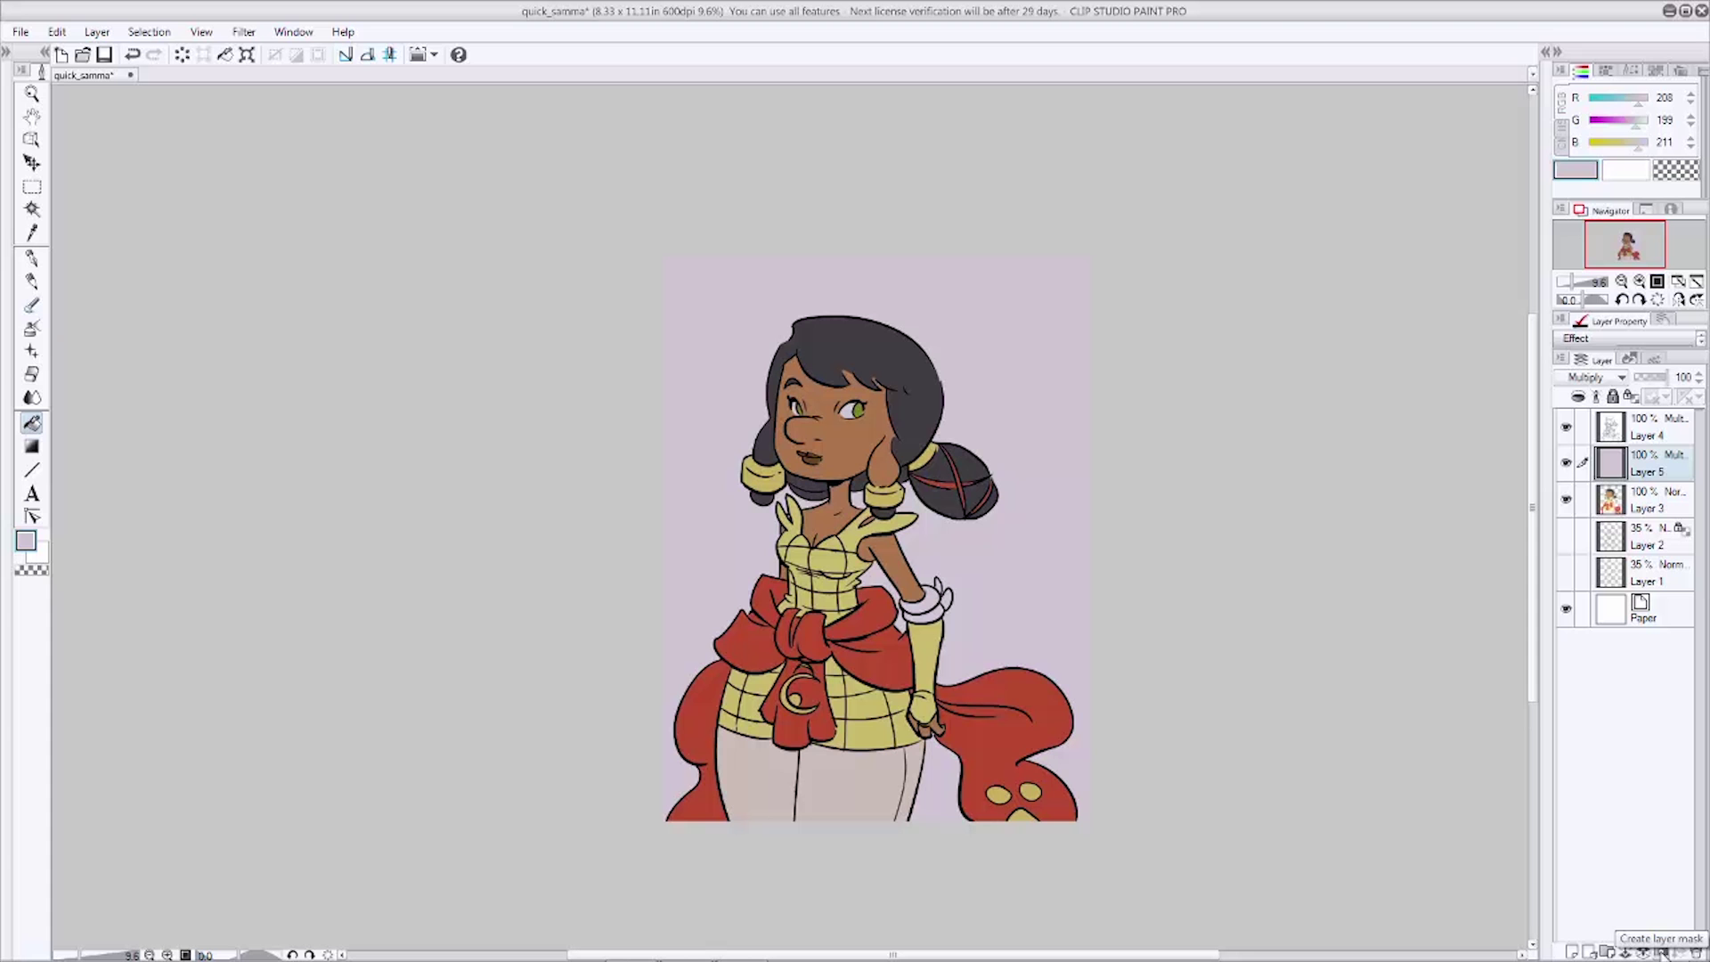
Step: Create a layer mask on the purple Multiply layer and clear it with the transparent colour to hide the whole tint
{"action": "left_click", "coordinate": [1614, 944]}
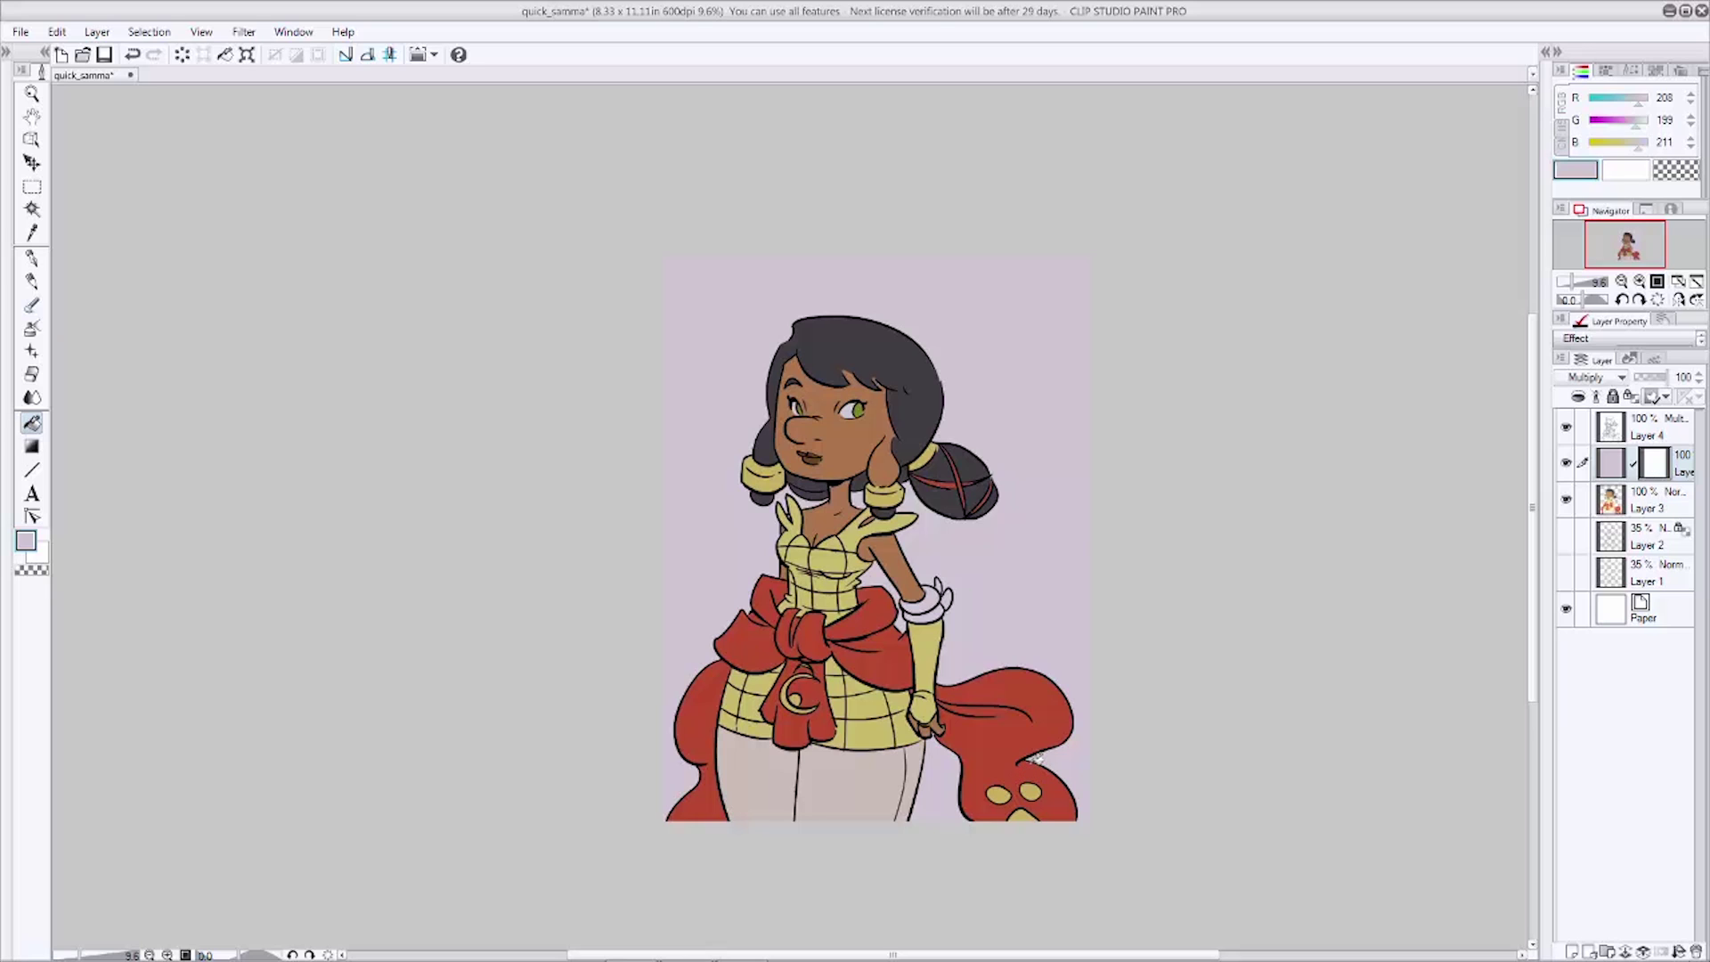
{"action": "left_click", "coordinate": [46, 571]}
{"action": "key", "text": "Delete"}
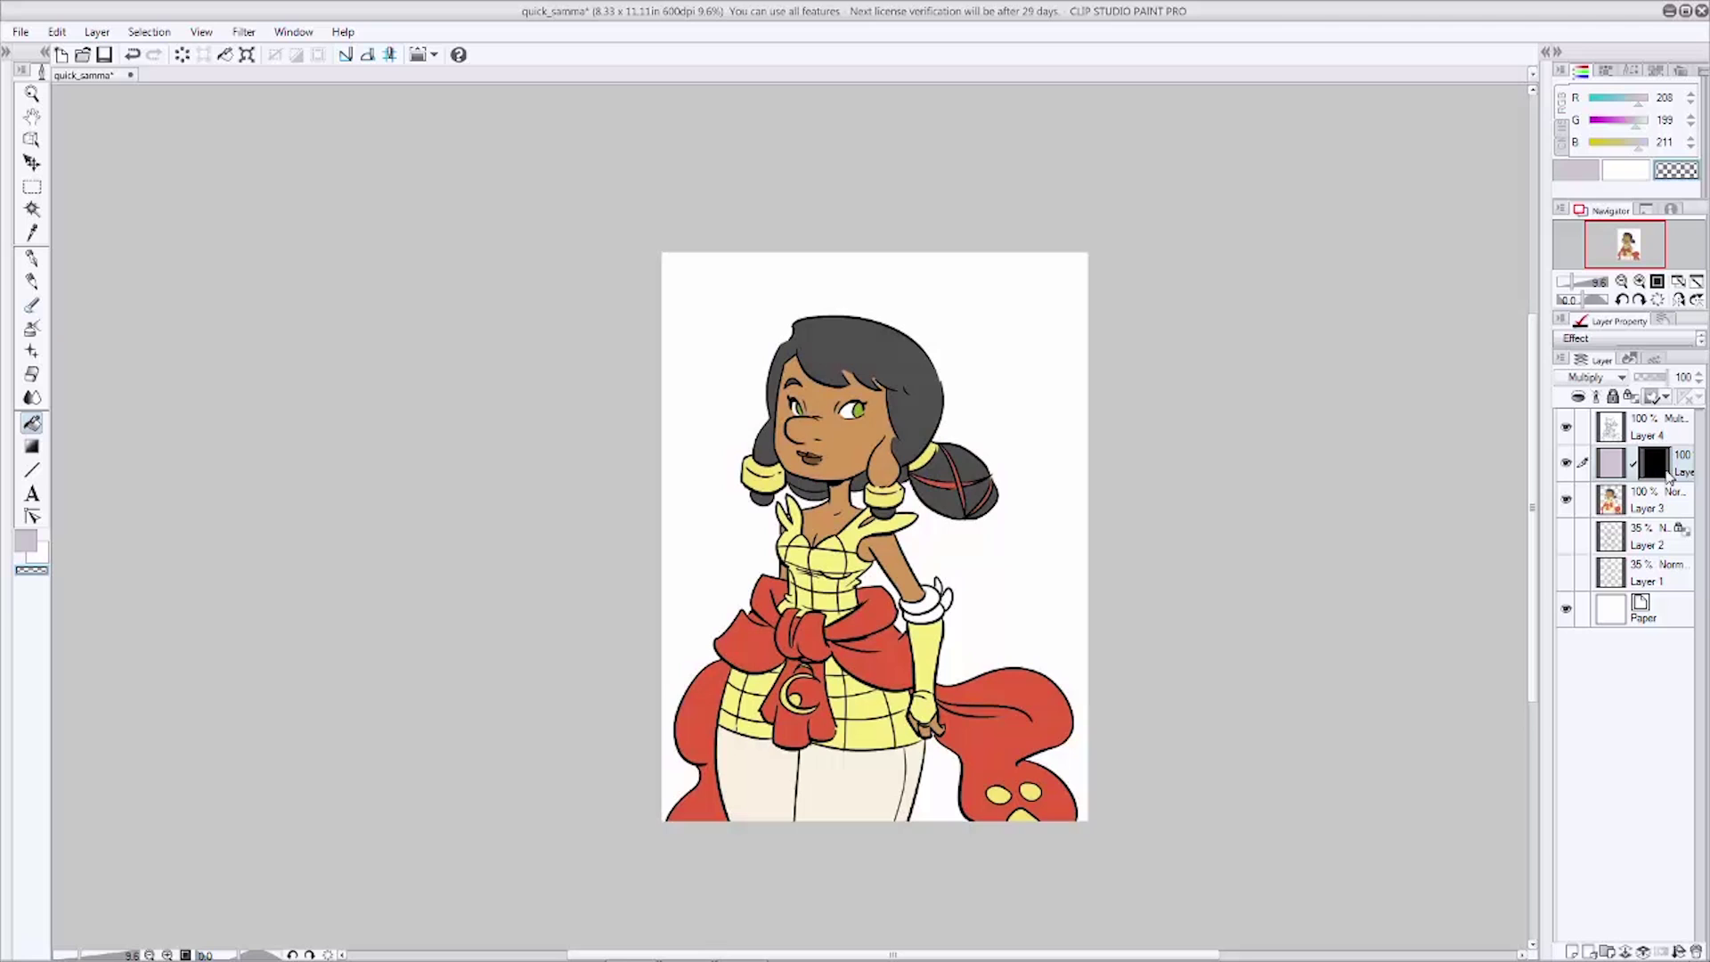
Step: Try a brush stroke on the layer mask over the face and upper body, and undo it
{"action": "left_click", "coordinate": [1655, 467]}
{"action": "left_click", "coordinate": [25, 541]}
{"action": "left_click", "coordinate": [32, 258]}
{"action": "mouse_move", "coordinate": [820, 436]}
{"action": "left_mouse_down"}
{"action": "mouse_move", "coordinate": [784, 410]}
{"action": "mouse_move", "coordinate": [677, 534]}
{"action": "mouse_move", "coordinate": [773, 563]}
{"action": "left_mouse_up"}
{"action": "key", "text": "ctrl+z"}
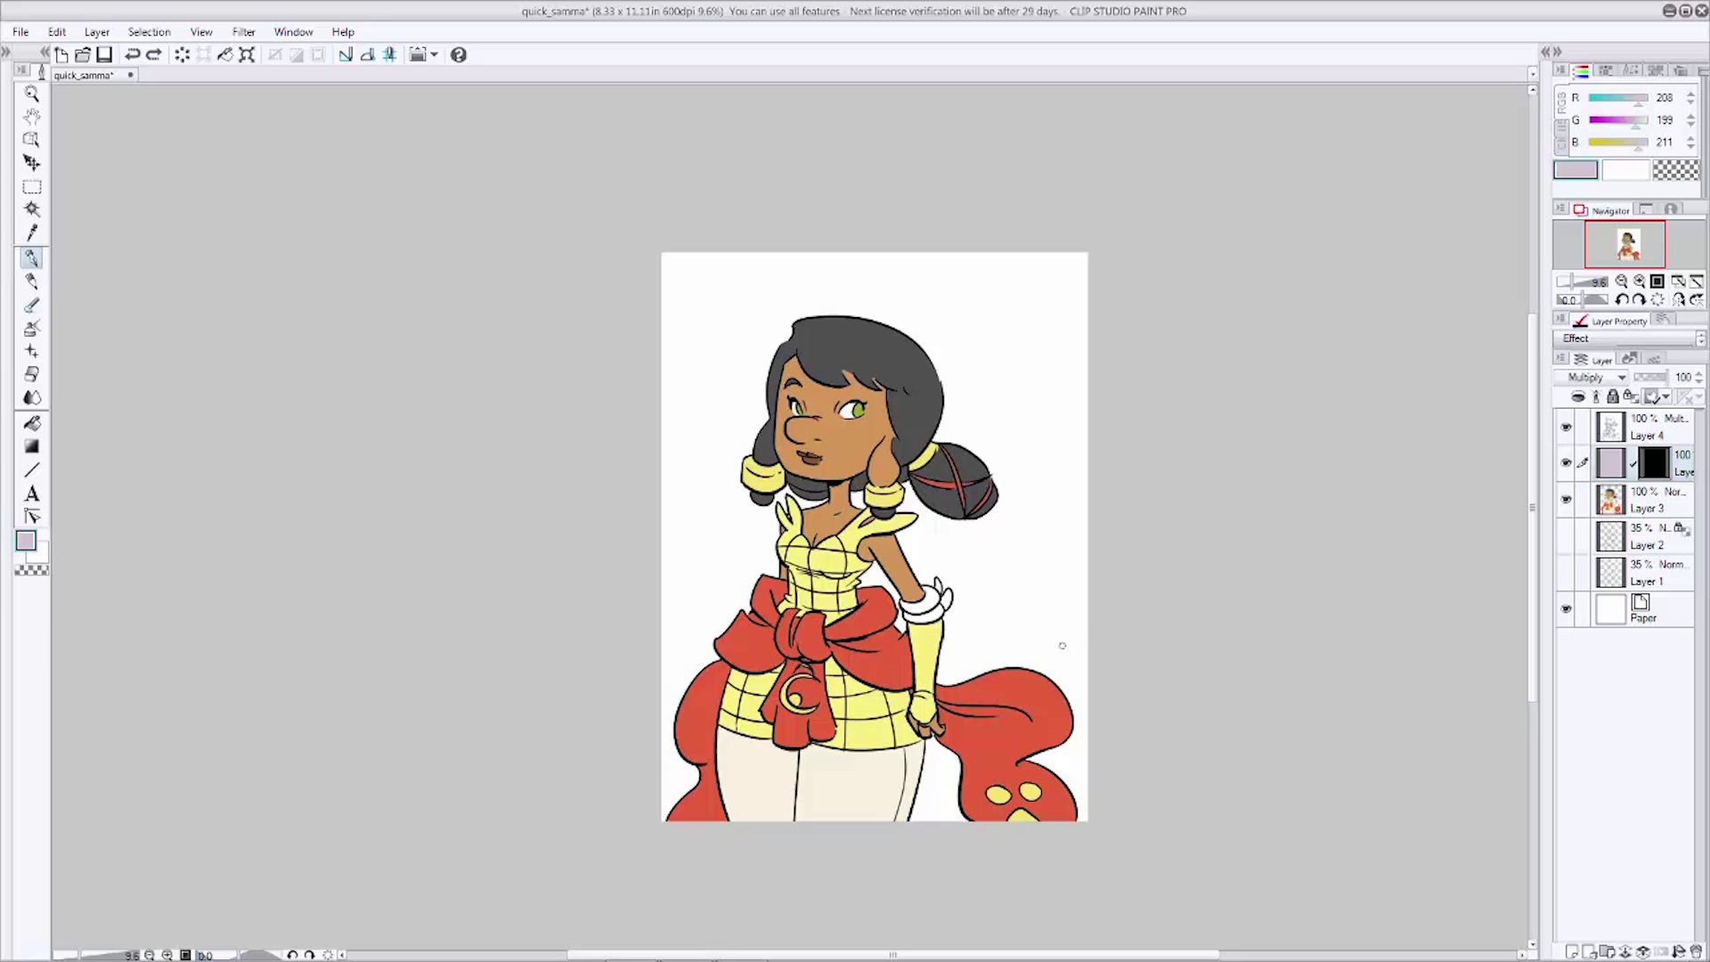
Step: On the flat colour layer, sample the hair's dark grey and fill the remaining lock in front of the ear with it
{"action": "left_click", "coordinate": [1605, 504]}
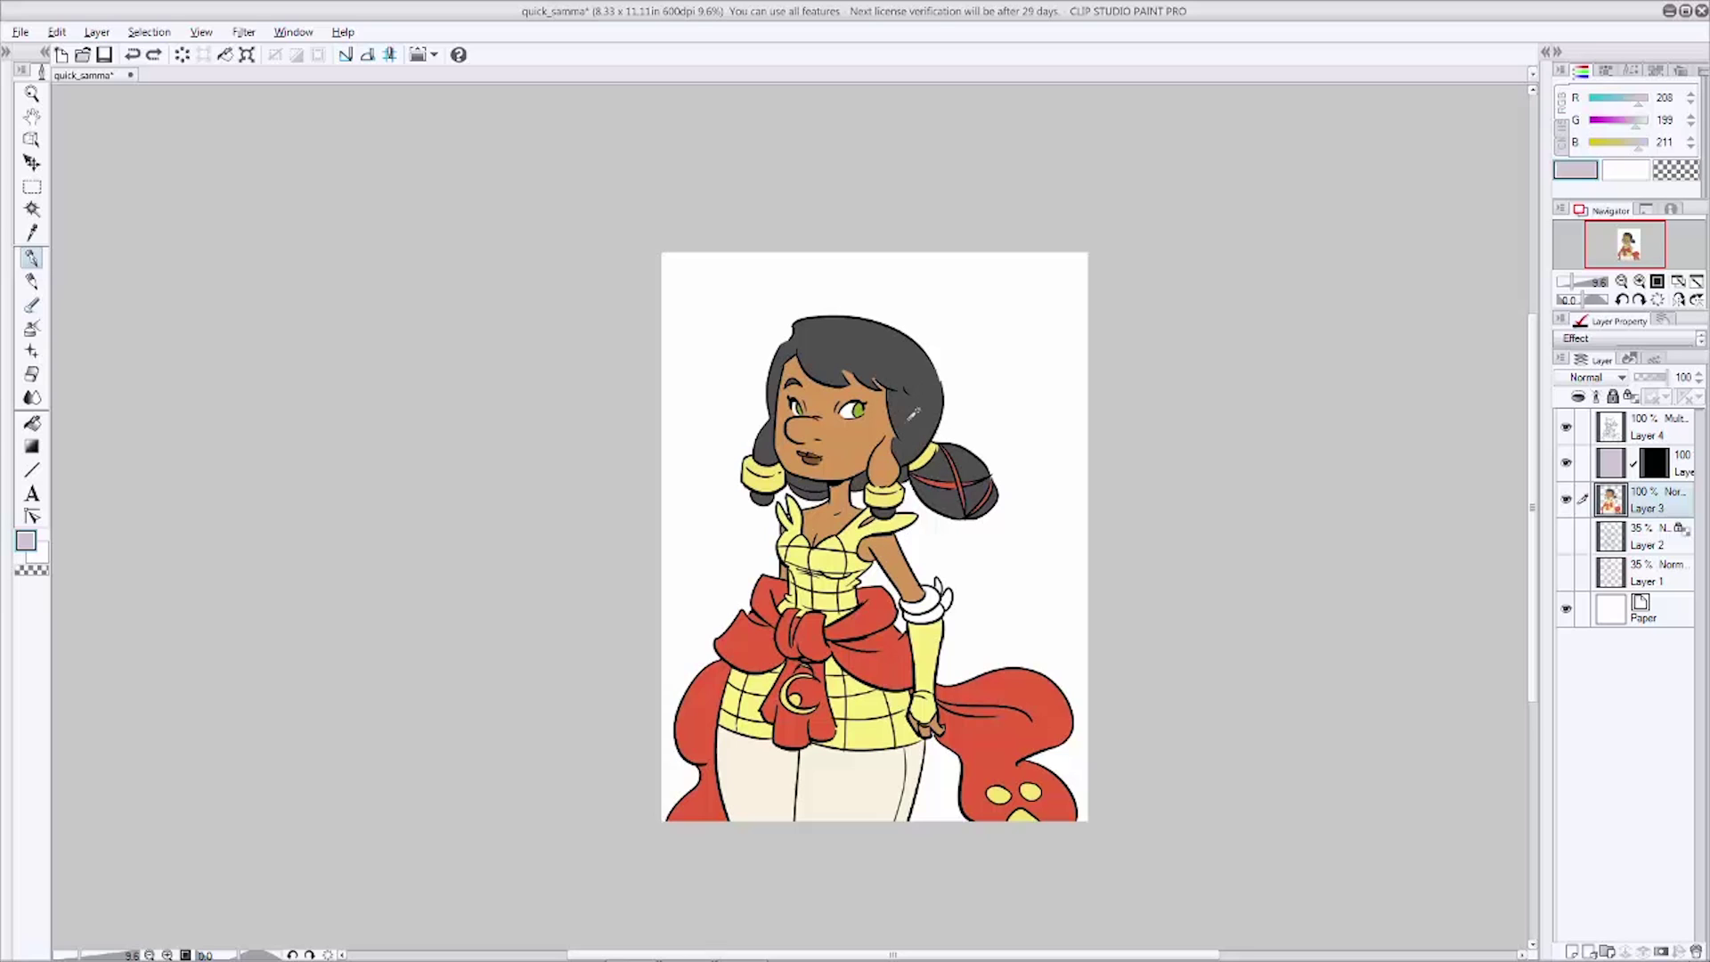
{"action": "left_click", "coordinate": [913, 411]}
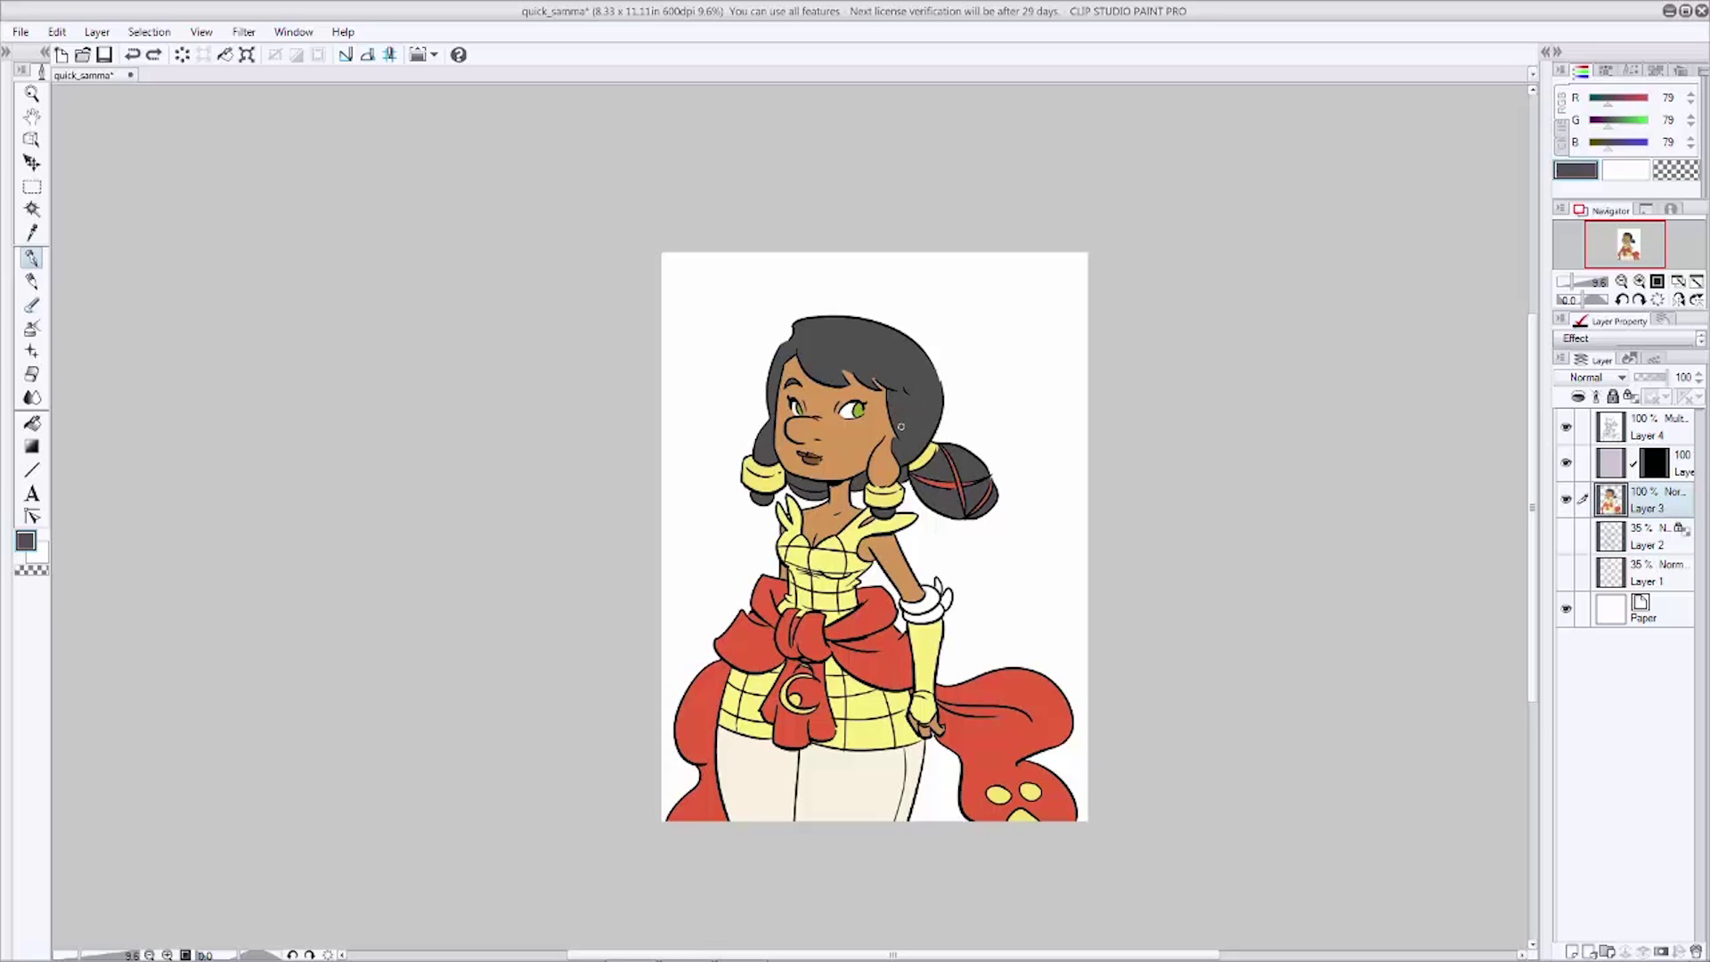
{"action": "left_click", "coordinate": [891, 433]}
{"action": "key", "text": "g"}
{"action": "left_click", "coordinate": [903, 460]}
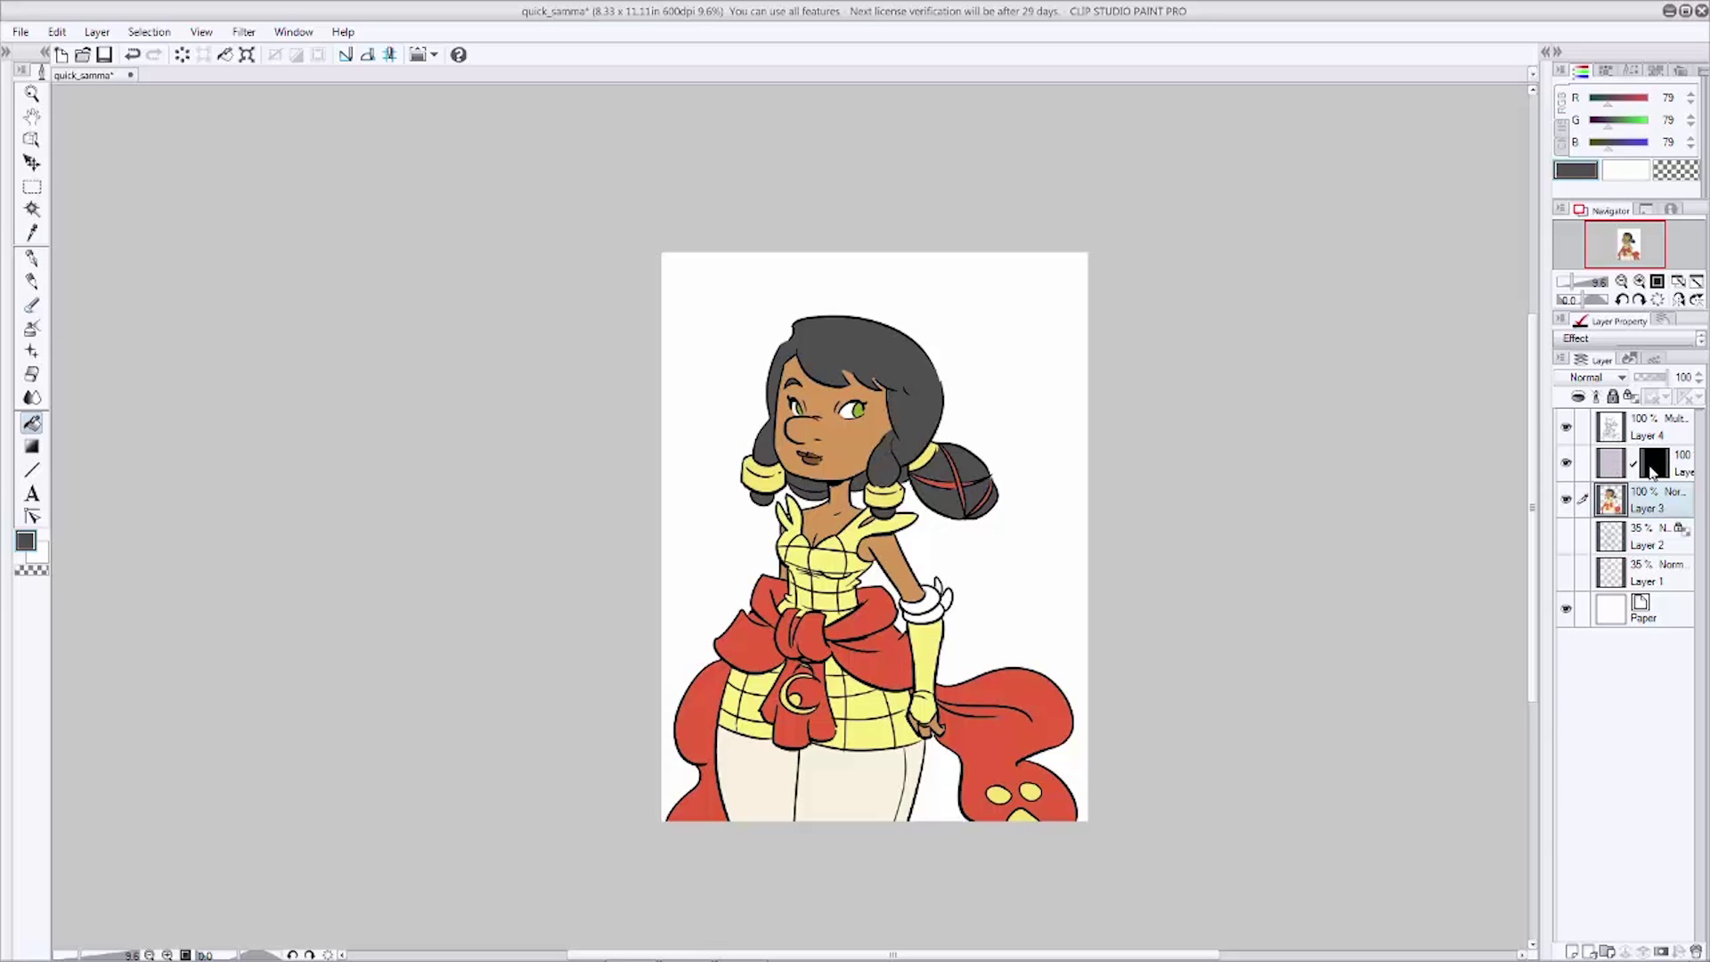
Step: Return to the Multiply layer's mask and brush in a shadow on the underside of the nose
{"action": "left_click", "coordinate": [1651, 470]}
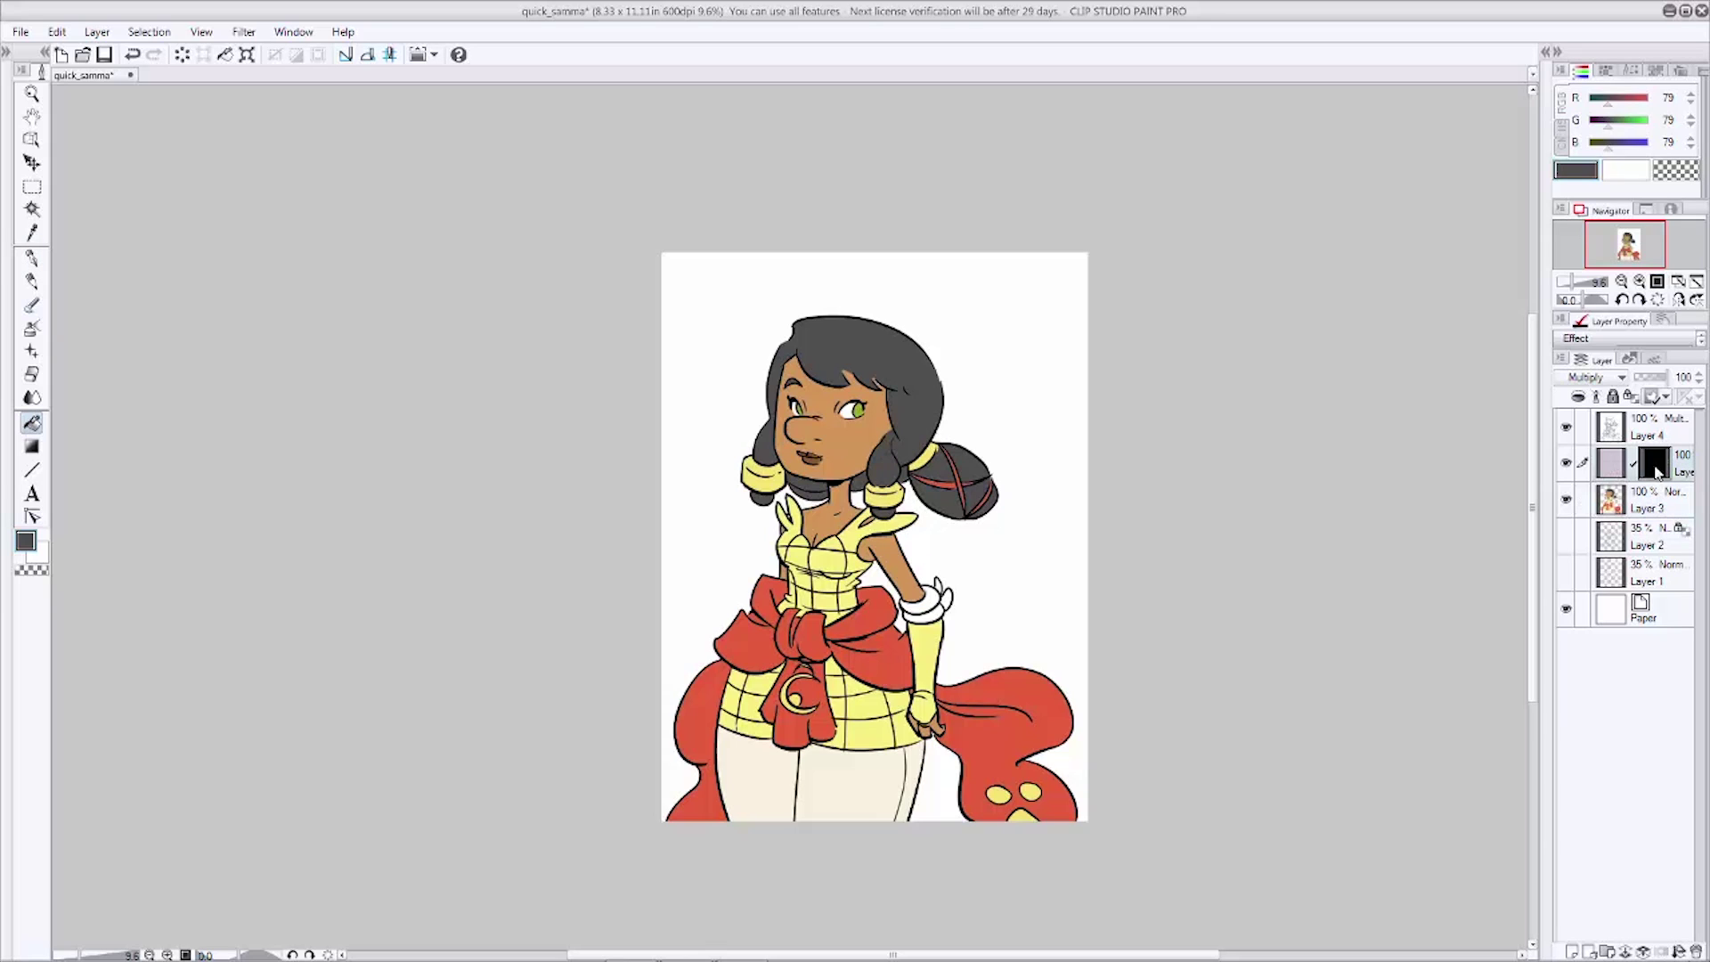
{"action": "left_click", "coordinate": [33, 259]}
{"action": "left_click_drag", "start_coordinate": [789, 435], "coordinate": [821, 439]}
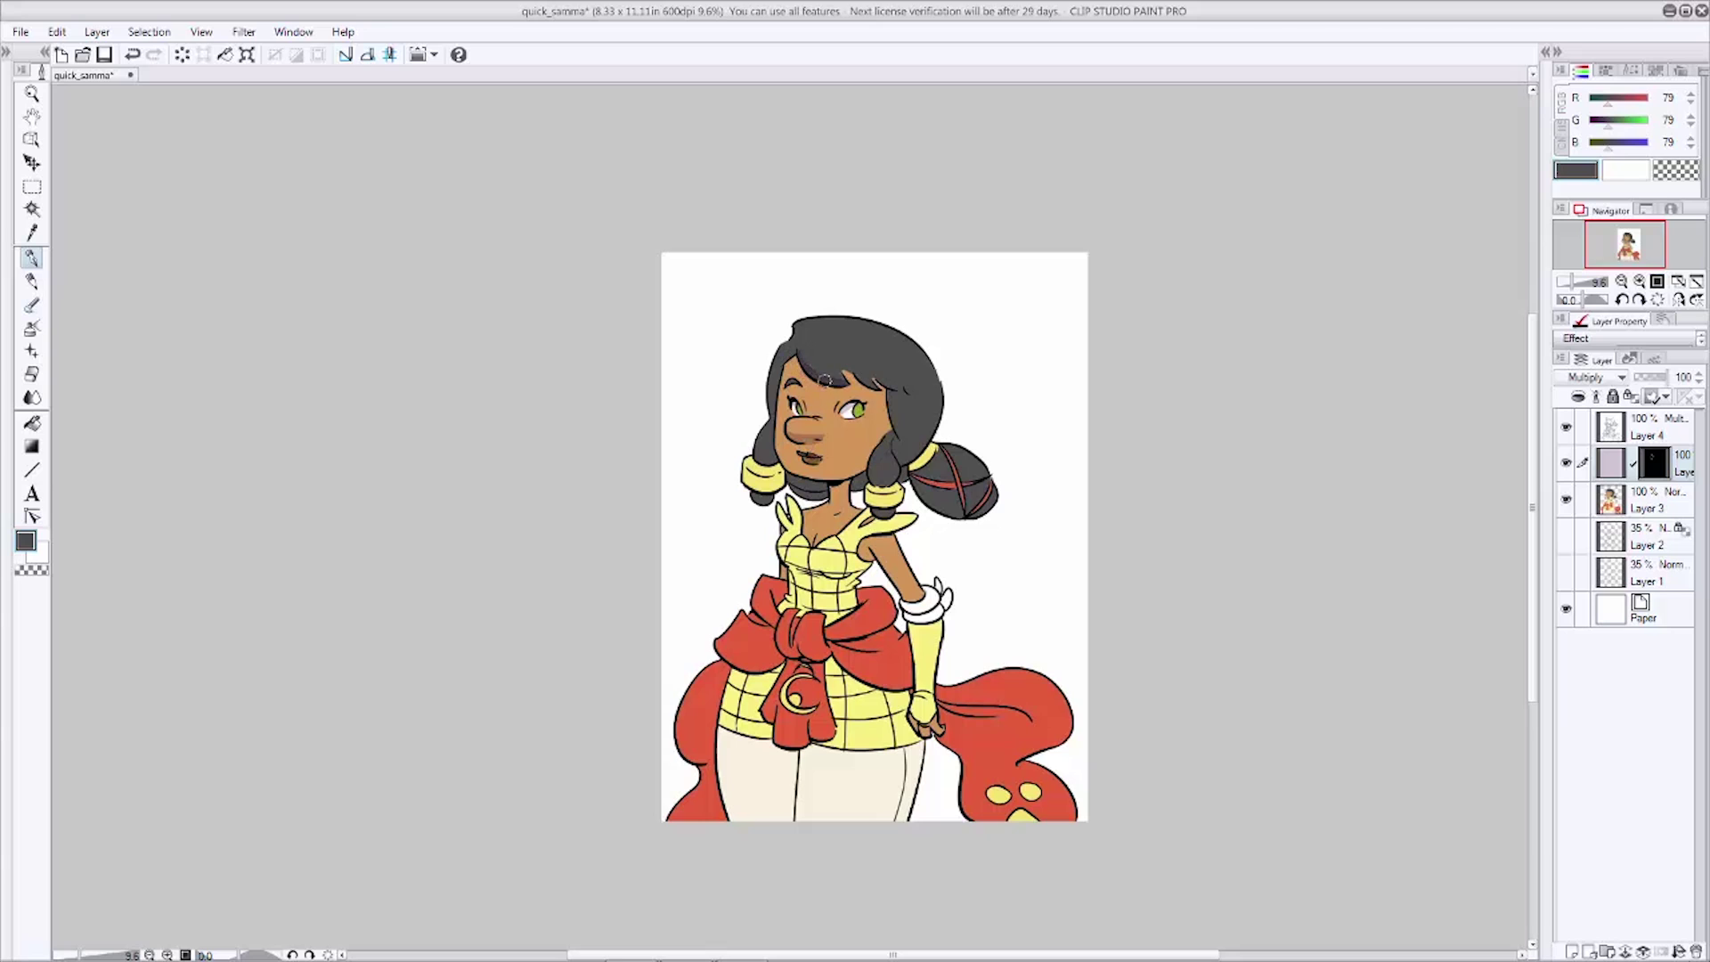
Step: Sketch a small light bulb with rays in the canvas's upper right corner to mark the light source
{"action": "mouse_move", "coordinate": [989, 277]}
{"action": "left_mouse_down"}
{"action": "mouse_move", "coordinate": [998, 300]}
{"action": "mouse_move", "coordinate": [958, 299]}
{"action": "left_mouse_up"}
{"action": "left_click_drag", "start_coordinate": [973, 313], "coordinate": [967, 321]}
{"action": "left_click_drag", "start_coordinate": [980, 320], "coordinate": [977, 324]}
{"action": "mouse_move", "coordinate": [988, 312]}
{"action": "left_mouse_down"}
{"action": "mouse_move", "coordinate": [1005, 318]}
{"action": "mouse_move", "coordinate": [1019, 266]}
{"action": "left_mouse_up"}
{"action": "left_click_drag", "start_coordinate": [1019, 290], "coordinate": [1025, 285]}
{"action": "left_click_drag", "start_coordinate": [1018, 300], "coordinate": [1029, 315]}
Step: Brush shadows on the mask beneath the fringe and along the hair and ponytail, and undo the last stroke
{"action": "left_click_drag", "start_coordinate": [845, 368], "coordinate": [903, 391]}
{"action": "left_click_drag", "start_coordinate": [799, 364], "coordinate": [847, 384]}
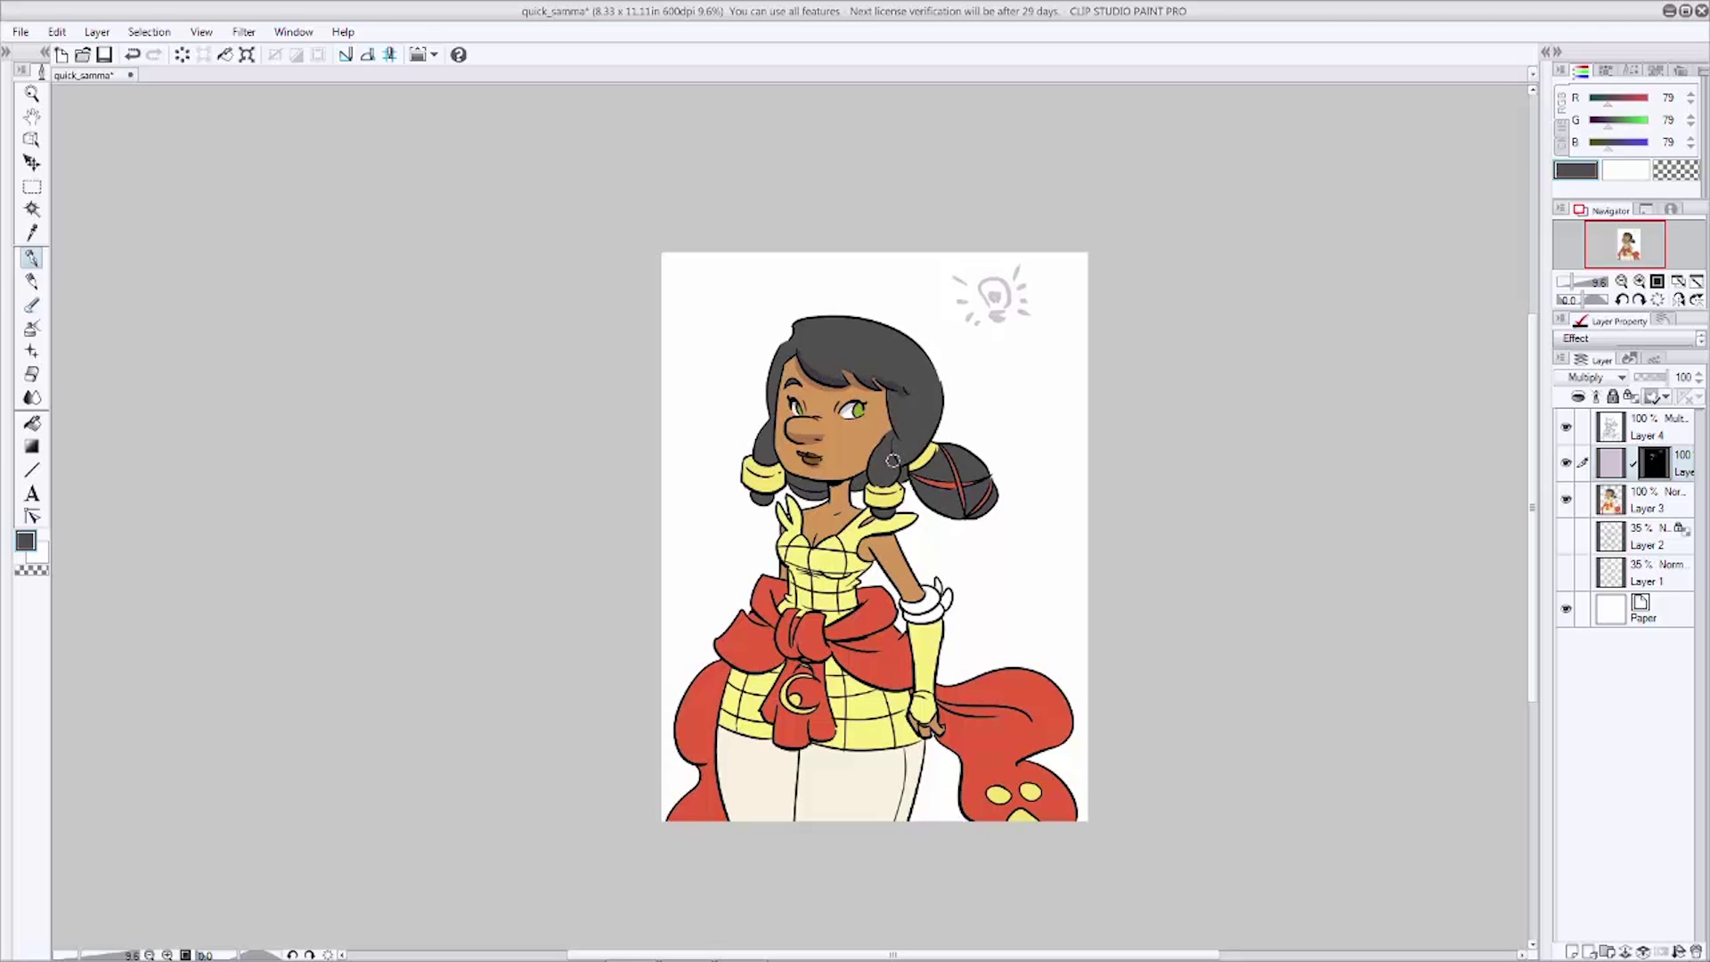
{"action": "mouse_move", "coordinate": [939, 400]}
{"action": "left_mouse_down"}
{"action": "mouse_move", "coordinate": [898, 456]}
{"action": "mouse_move", "coordinate": [927, 425]}
{"action": "mouse_move", "coordinate": [909, 461]}
{"action": "mouse_move", "coordinate": [998, 482]}
{"action": "mouse_move", "coordinate": [916, 452]}
{"action": "mouse_move", "coordinate": [987, 485]}
{"action": "mouse_move", "coordinate": [915, 460]}
{"action": "mouse_move", "coordinate": [935, 504]}
{"action": "left_mouse_up"}
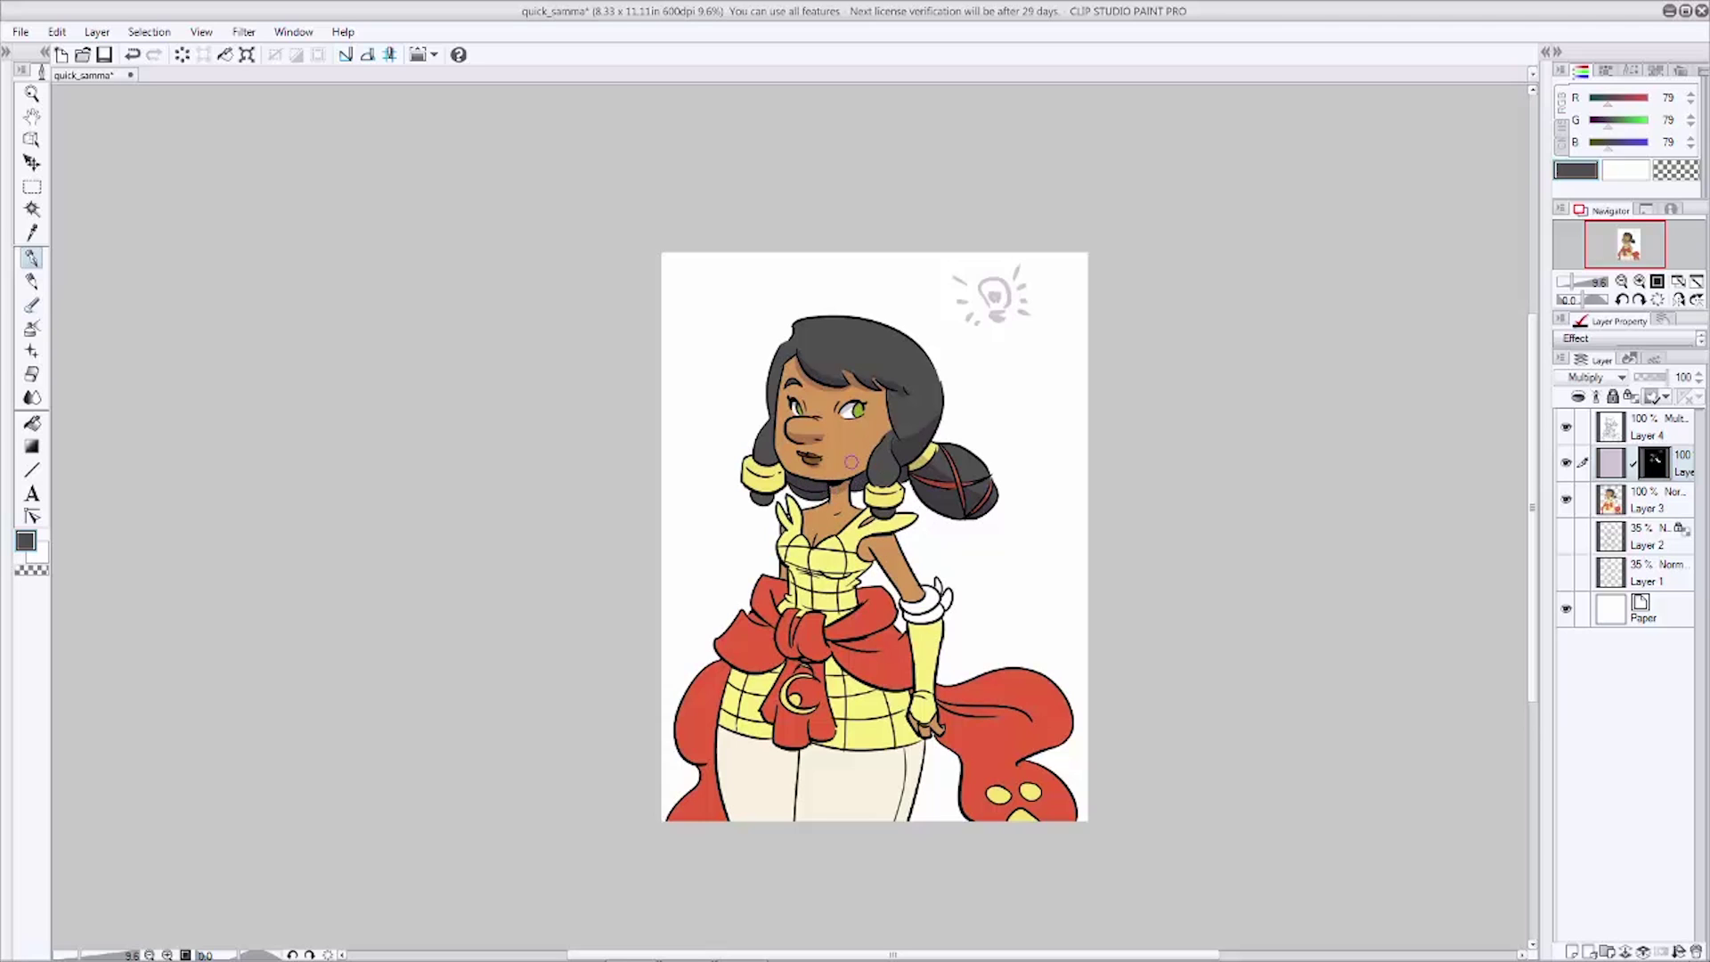
{"action": "key", "text": "ctrl+z"}
Step: Brush shadows on the mask beneath the bust of the yellow bodice and across the neck and upper chest
{"action": "left_click_drag", "start_coordinate": [784, 561], "coordinate": [811, 569]}
{"action": "key", "text": "c"}
{"action": "key", "text": "c"}
{"action": "mouse_move", "coordinate": [817, 574]}
{"action": "left_mouse_down"}
{"action": "mouse_move", "coordinate": [850, 572]}
{"action": "mouse_move", "coordinate": [798, 579]}
{"action": "left_mouse_up"}
{"action": "left_click_drag", "start_coordinate": [833, 499], "coordinate": [808, 515]}
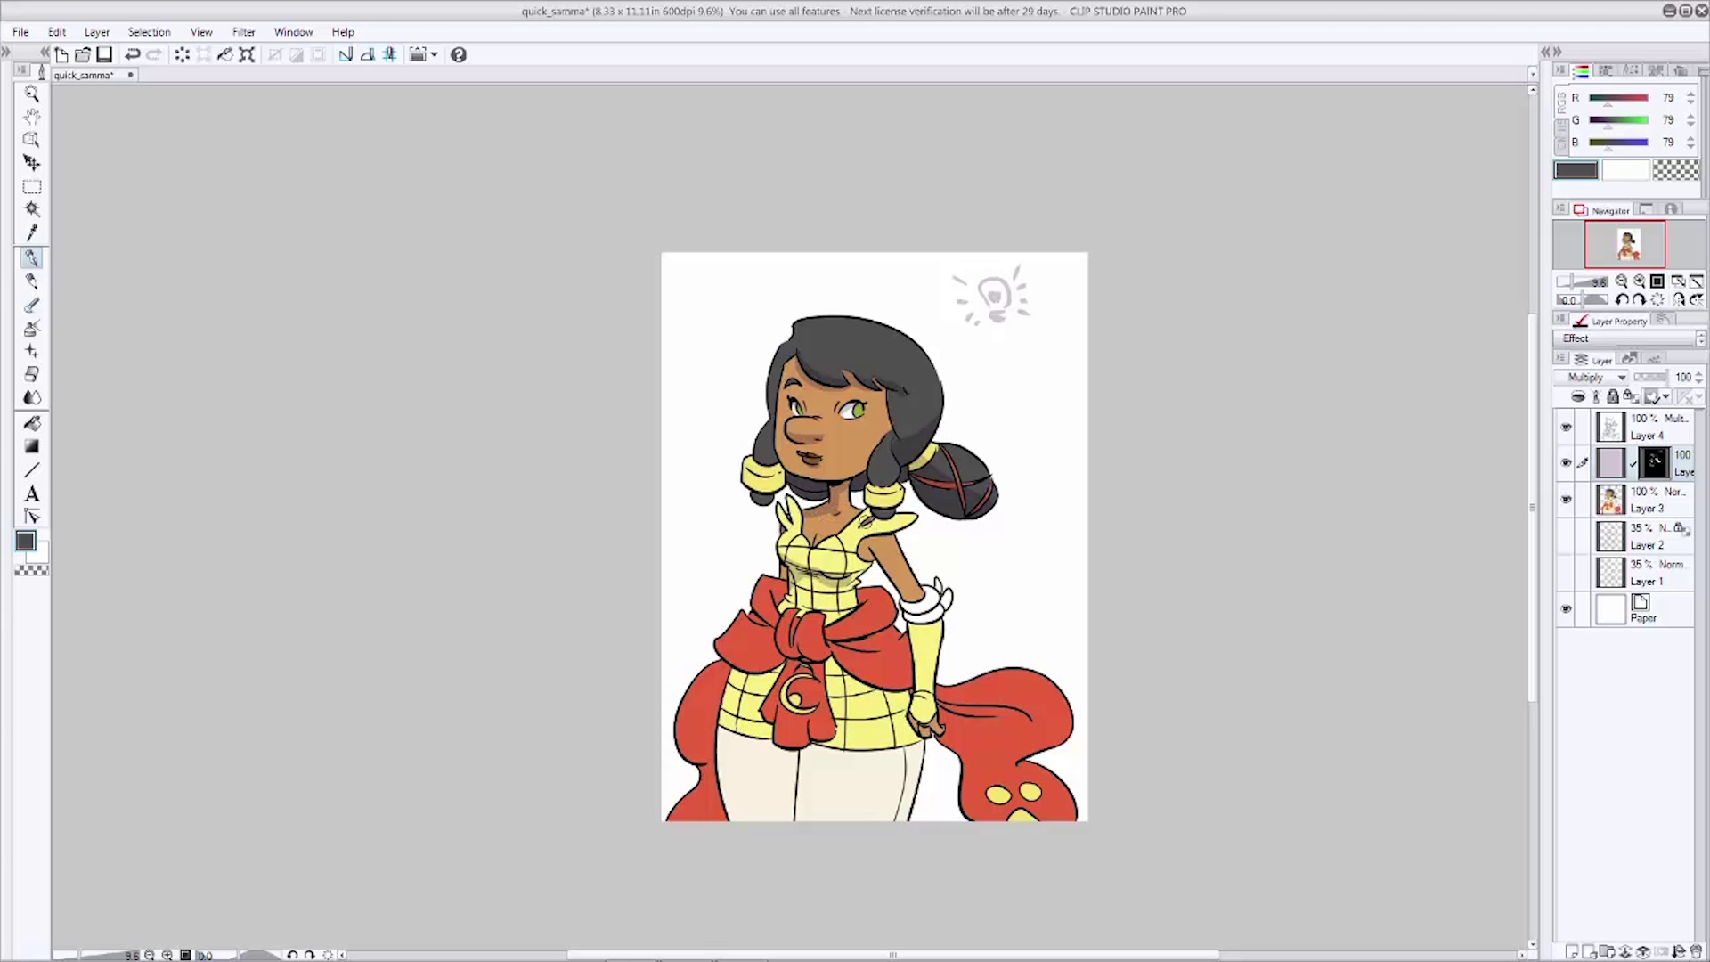
{"action": "key", "text": "c"}
{"action": "key", "text": "c"}
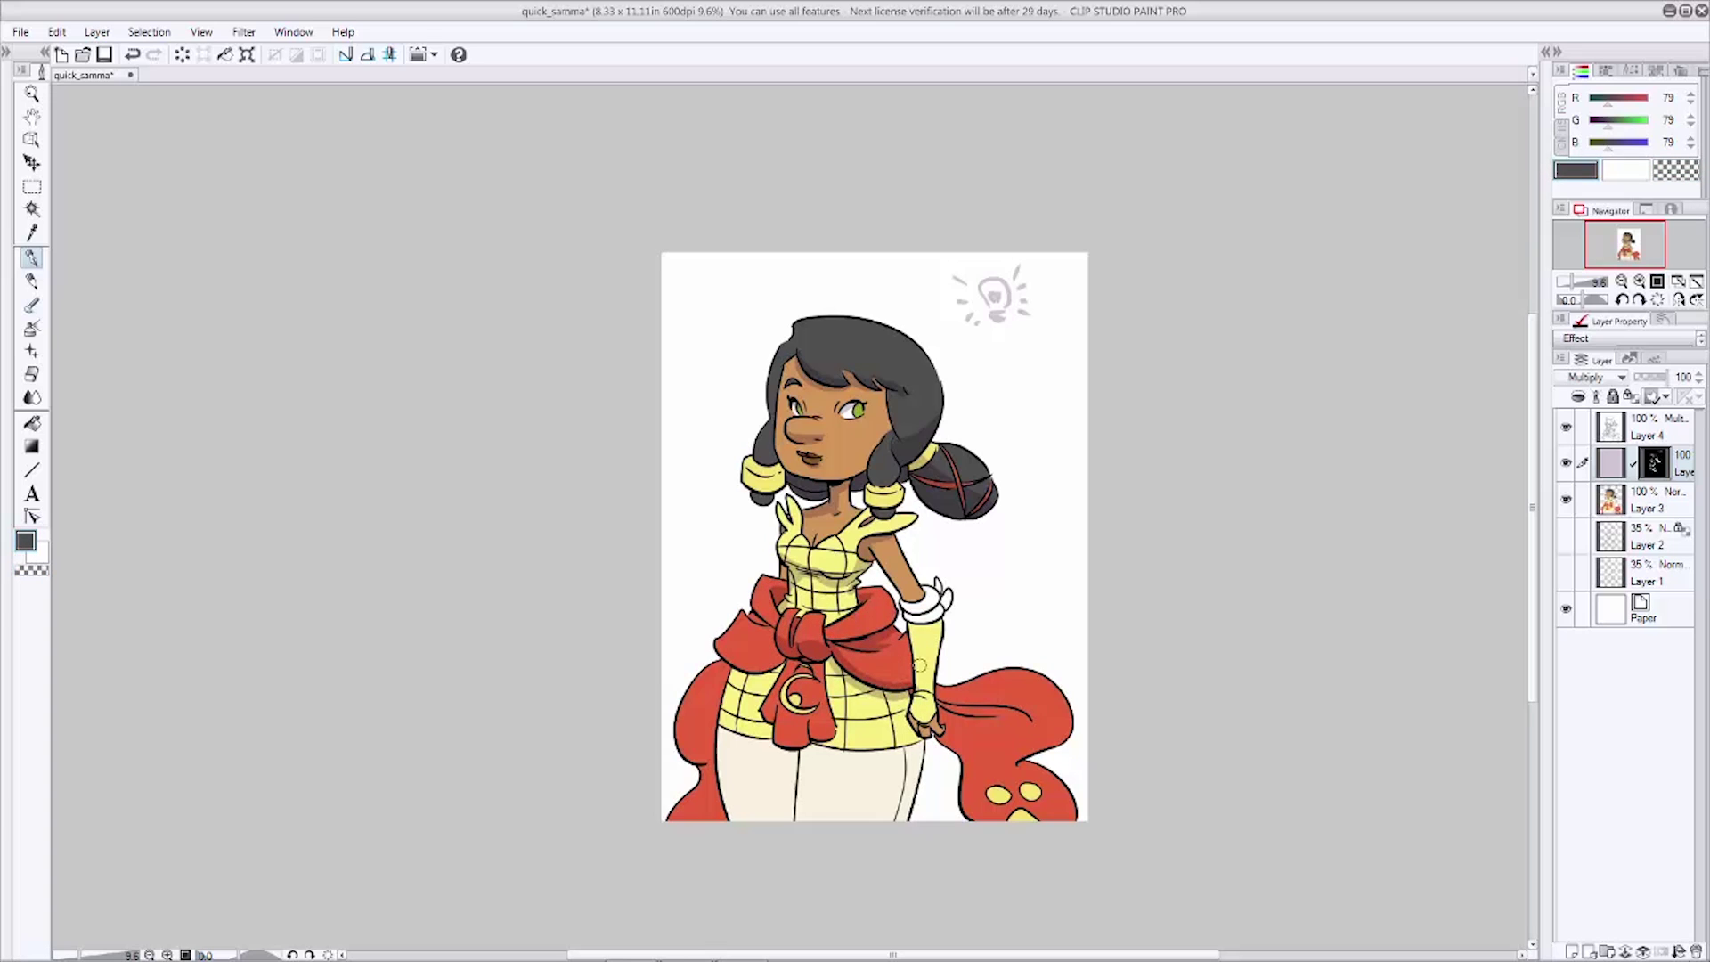
Step: Brush shadows on the mask over the rear sash on the left, the hanging bow end, the skirt and both legs' left edges
{"action": "mouse_move", "coordinate": [724, 664]}
{"action": "left_mouse_down"}
{"action": "mouse_move", "coordinate": [724, 777]}
{"action": "mouse_move", "coordinate": [705, 701]}
{"action": "mouse_move", "coordinate": [697, 813]}
{"action": "left_mouse_up"}
{"action": "mouse_move", "coordinate": [825, 660]}
{"action": "left_mouse_down"}
{"action": "mouse_move", "coordinate": [783, 668]}
{"action": "mouse_move", "coordinate": [825, 746]}
{"action": "mouse_move", "coordinate": [778, 748]}
{"action": "left_mouse_up"}
{"action": "left_click_drag", "start_coordinate": [736, 679], "coordinate": [734, 814]}
{"action": "mouse_move", "coordinate": [728, 677]}
{"action": "left_mouse_down"}
{"action": "mouse_move", "coordinate": [726, 806]}
{"action": "mouse_move", "coordinate": [744, 828]}
{"action": "left_mouse_up"}
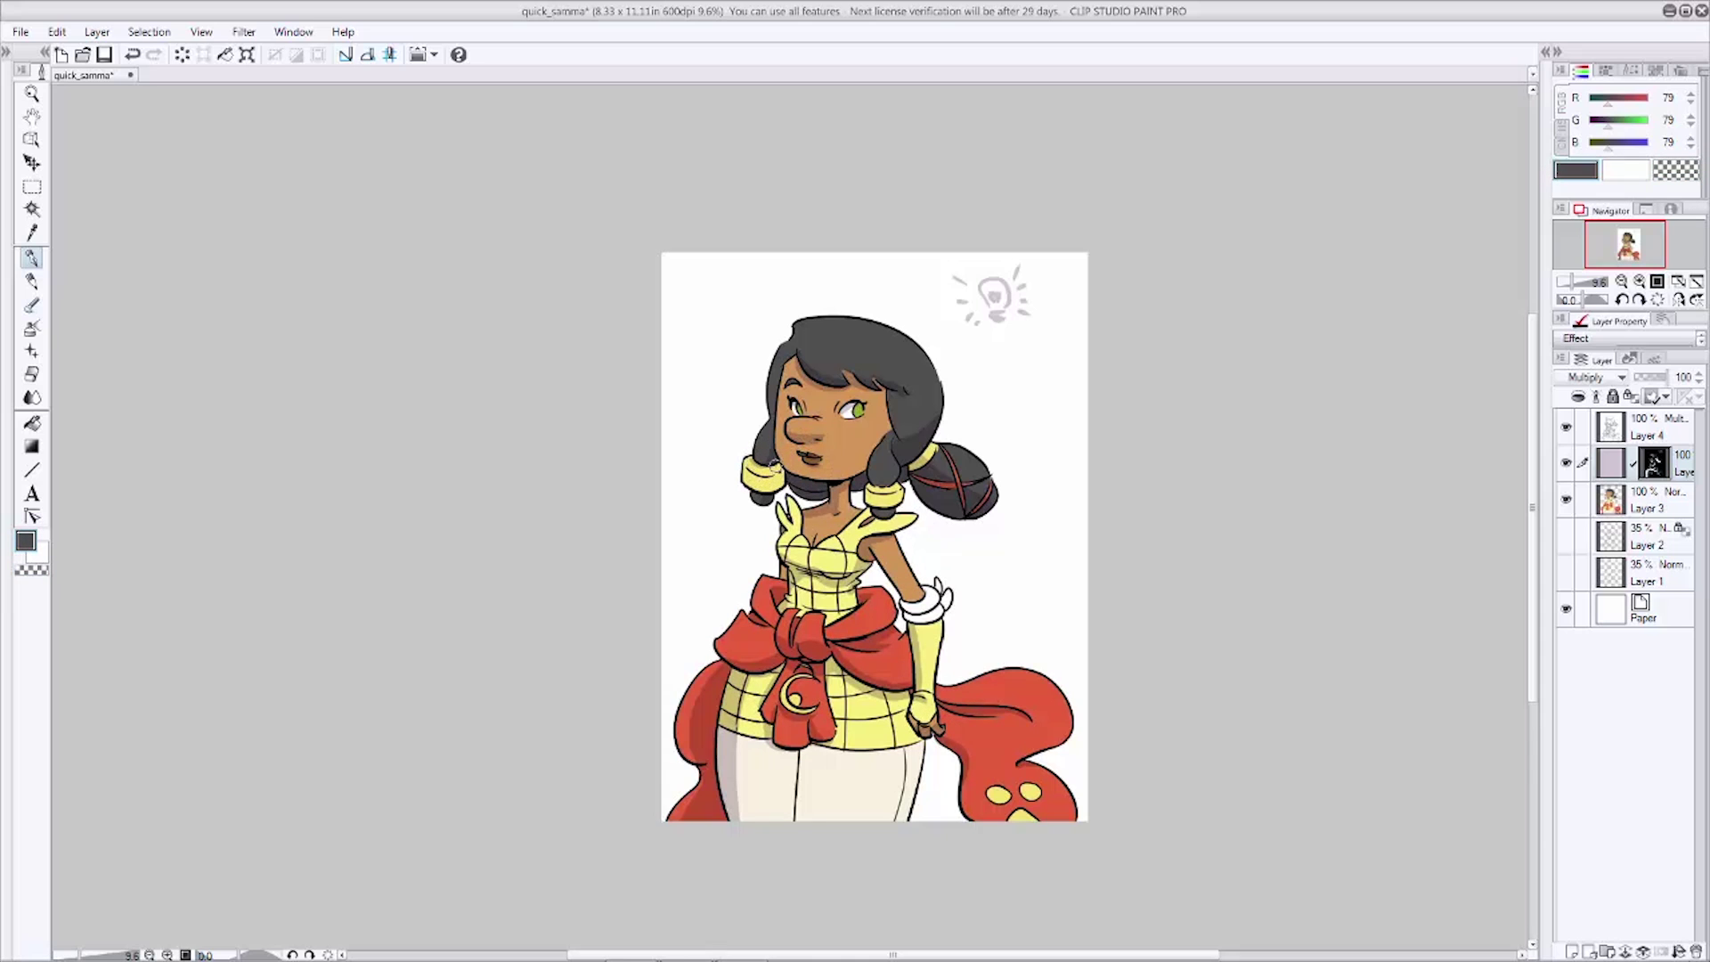
{"action": "left_click_drag", "start_coordinate": [802, 750], "coordinate": [802, 821]}
{"action": "mouse_move", "coordinate": [811, 744]}
{"action": "left_mouse_down"}
{"action": "mouse_move", "coordinate": [803, 880]}
{"action": "mouse_move", "coordinate": [820, 822]}
{"action": "left_mouse_up"}
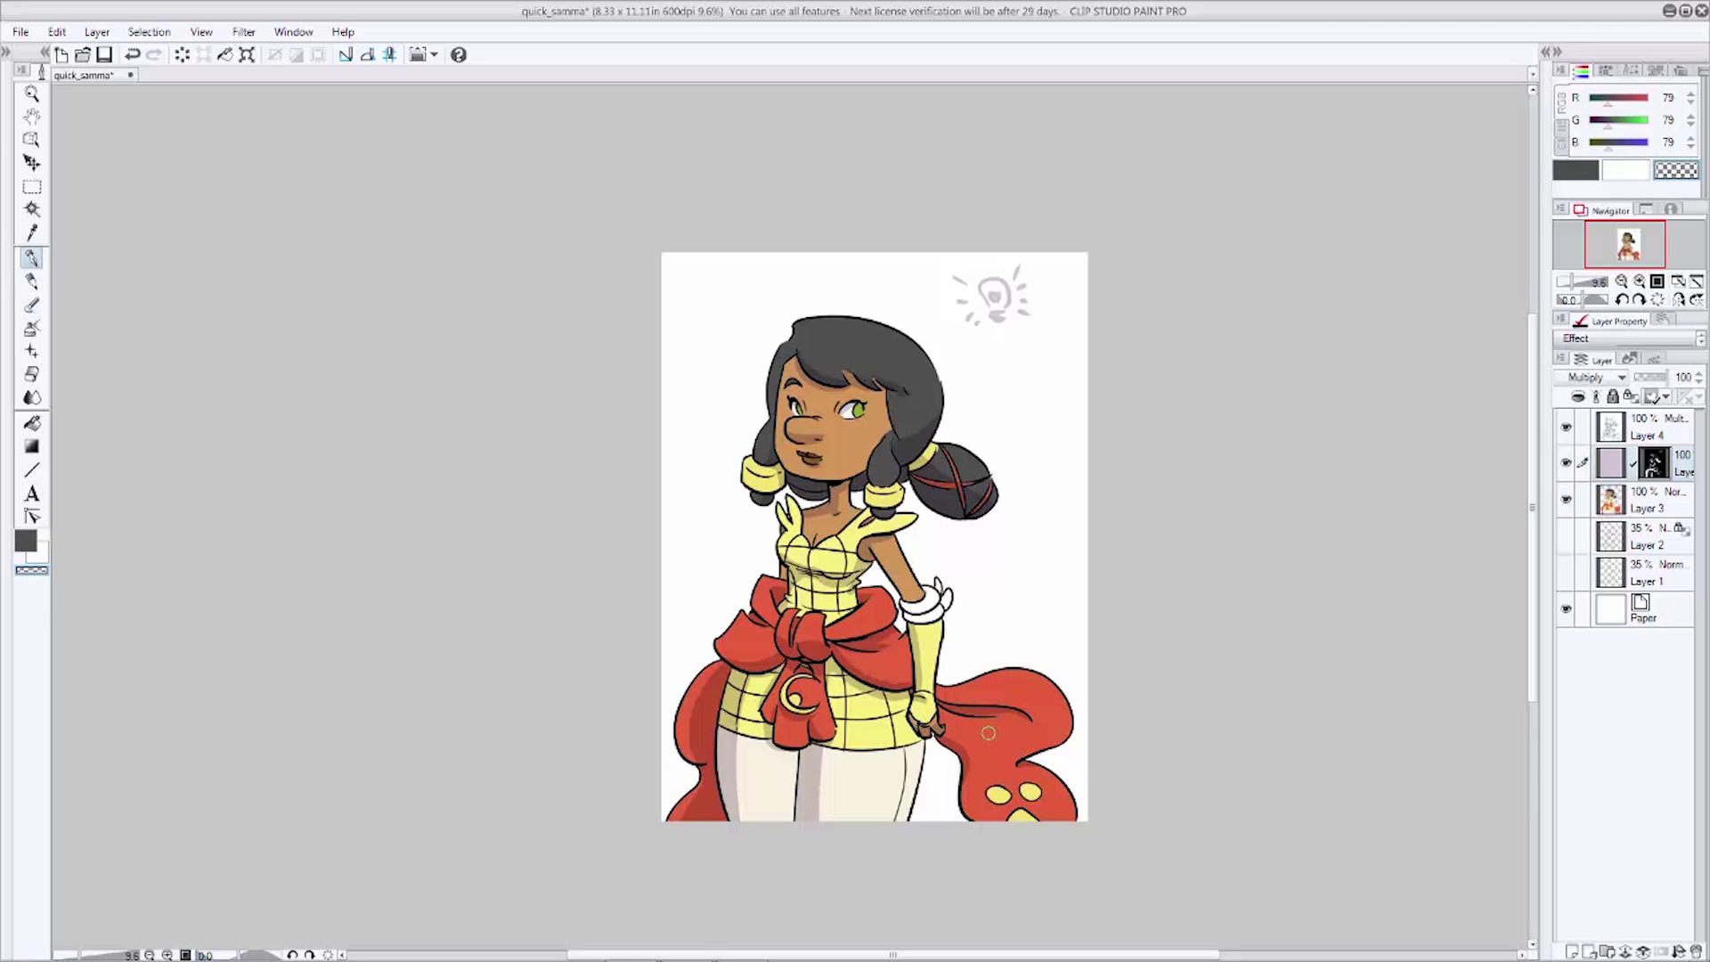